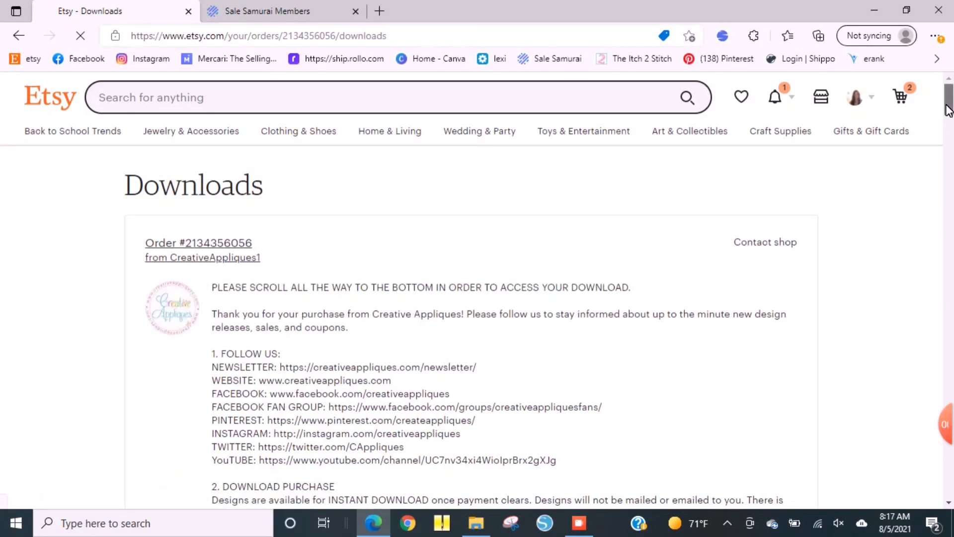
Download the four CreativeAppliques1 designs: Pumpkin Alphabet, Plaid Pumpkin, Frankie Alphabet and Leopard Cheetah Pumpkin
drag(947, 111, 951, 230)
click(743, 209)
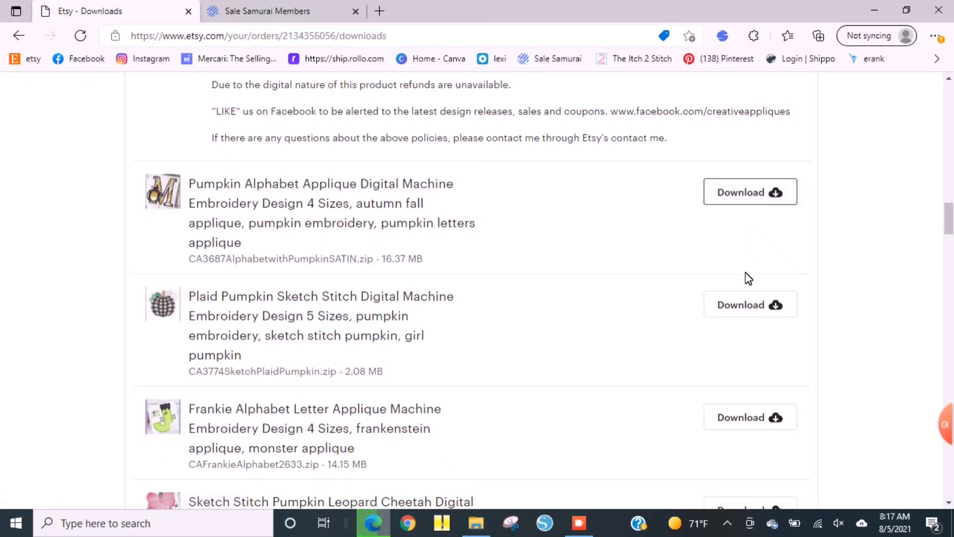
click(741, 311)
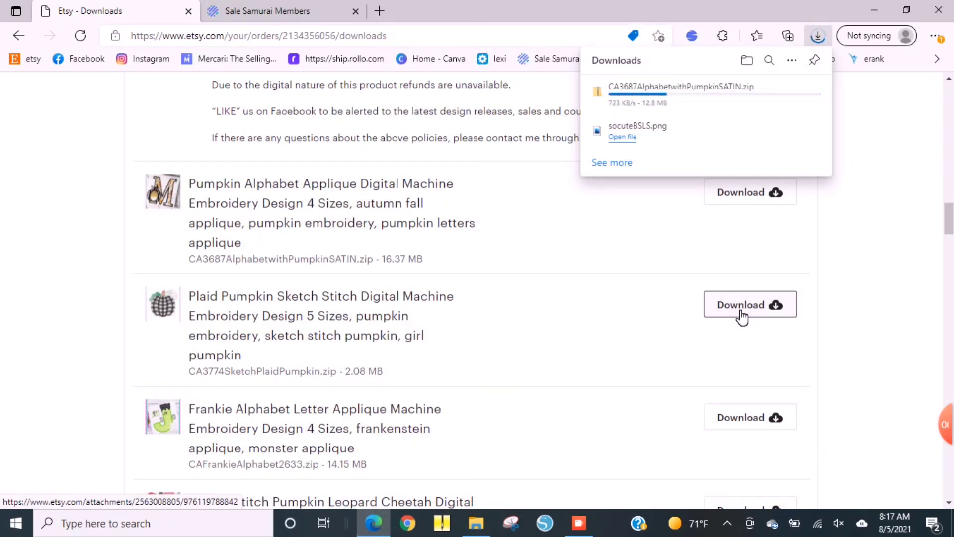
click(742, 304)
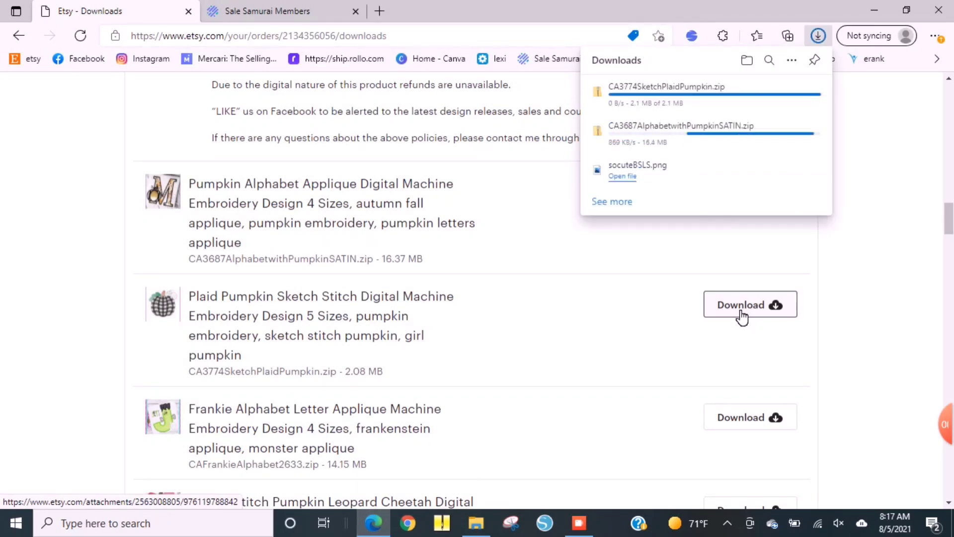
click(741, 418)
scroll(756, 394, down, 5)
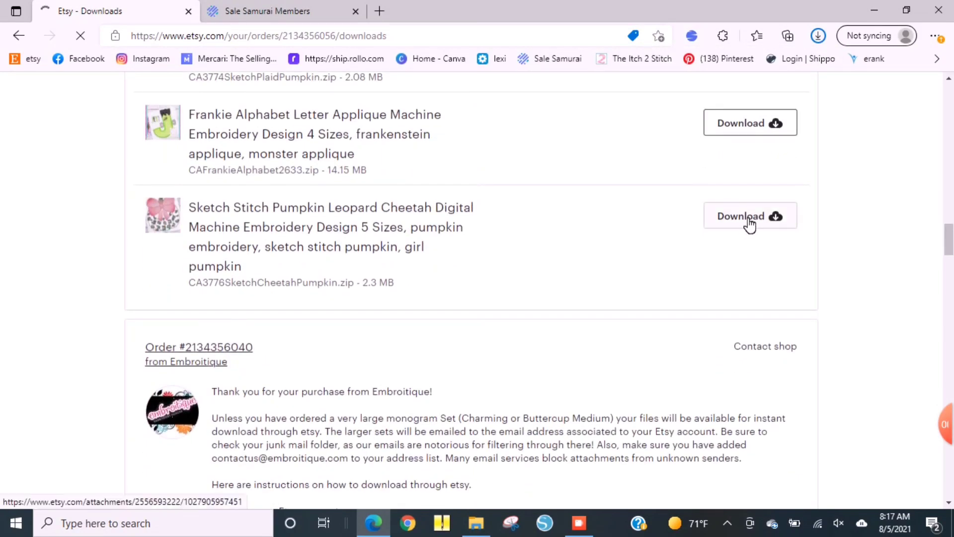
click(745, 222)
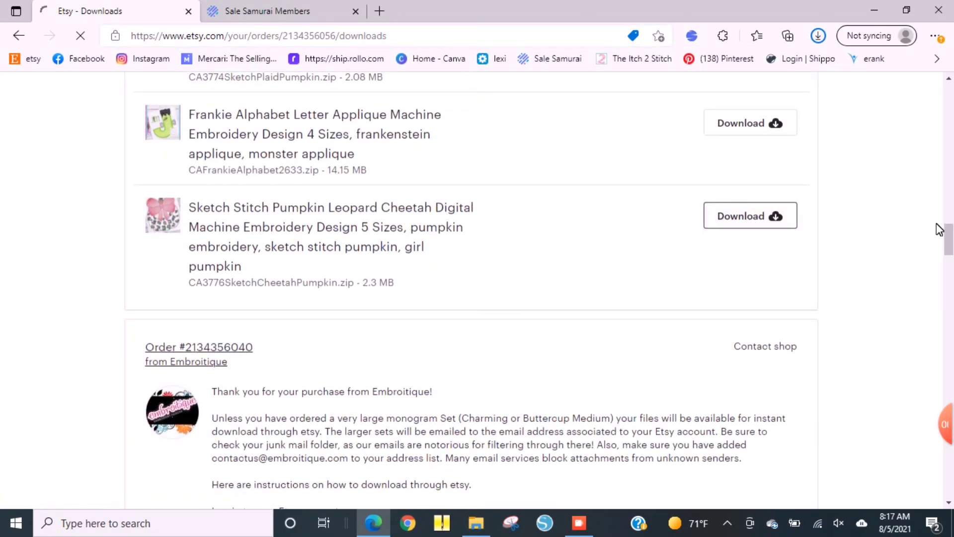
Download the Happy Halloween with Bats & Broom embroidery design from the Embroitique order
drag(946, 231, 949, 277)
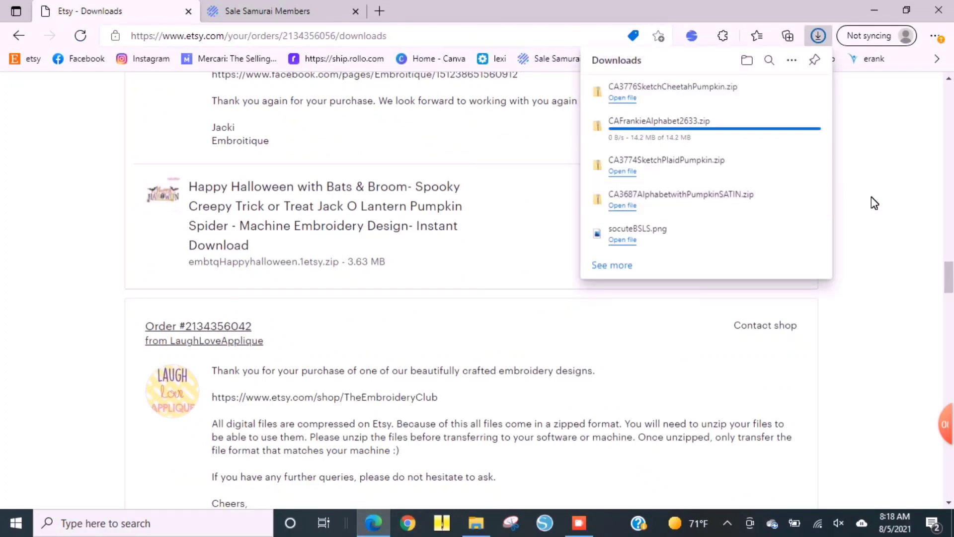
click(717, 204)
drag(950, 272, 950, 303)
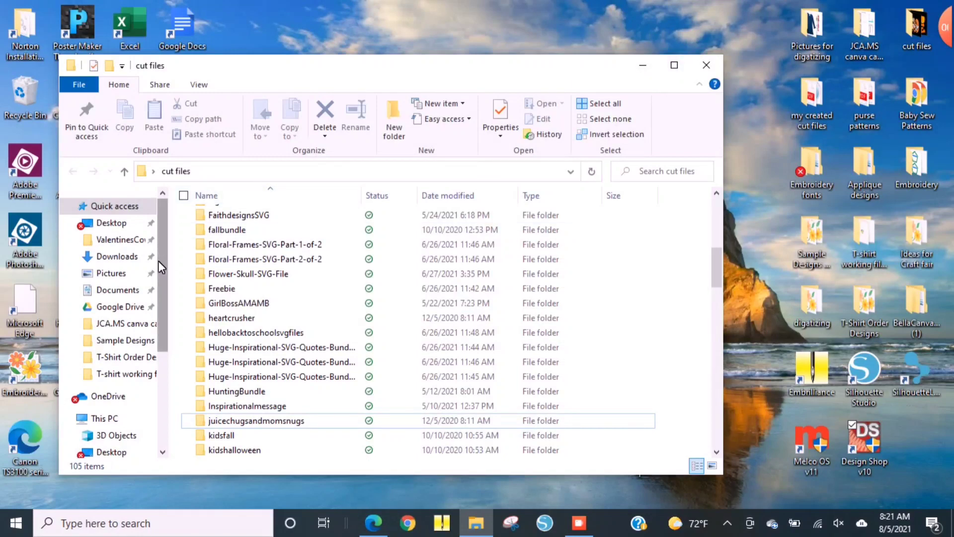
Extract CA3774SketchPlaidPumpkin in the Downloads folder, move the extracted CA 3774 Sketch Plaid Pumpkin folder to the desktop, and close its window
click(128, 259)
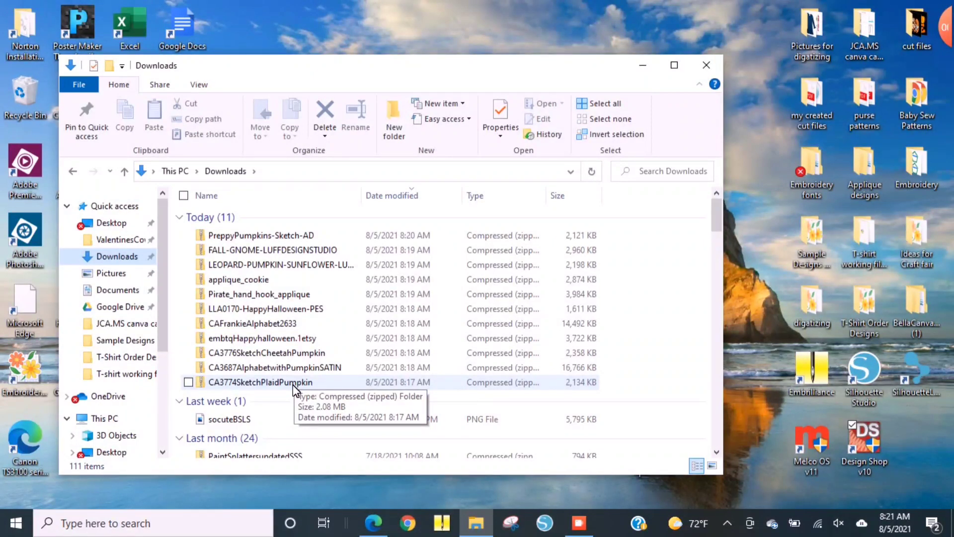
click(199, 384)
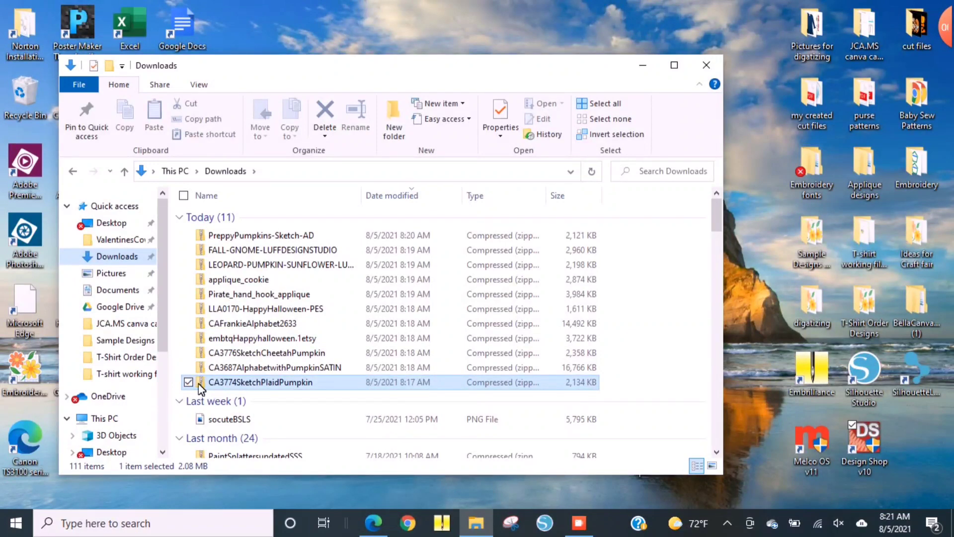
double_click(202, 386)
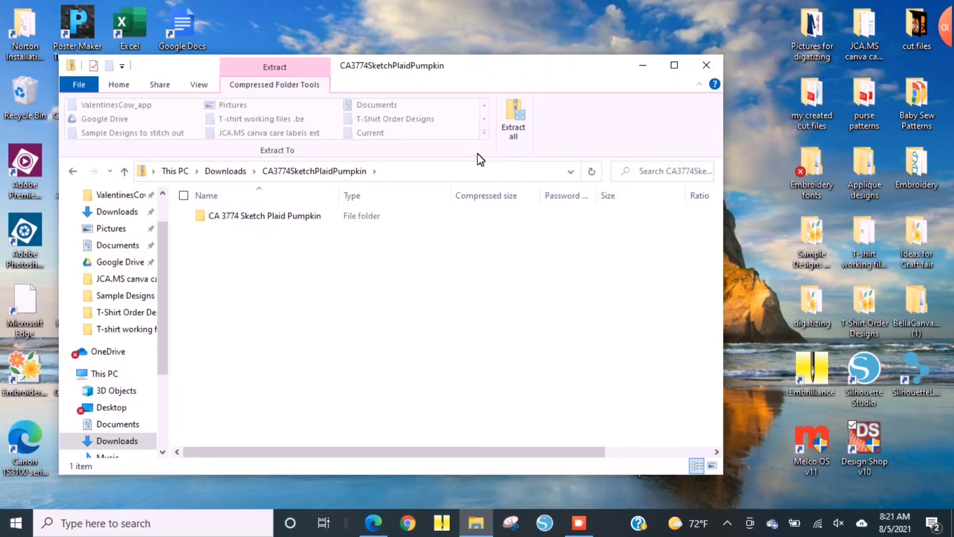
click(516, 119)
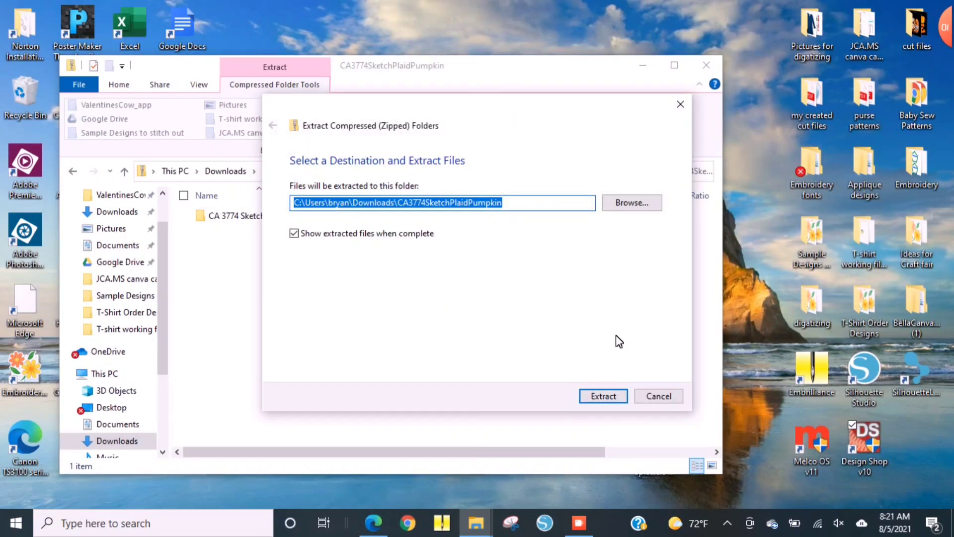
click(611, 390)
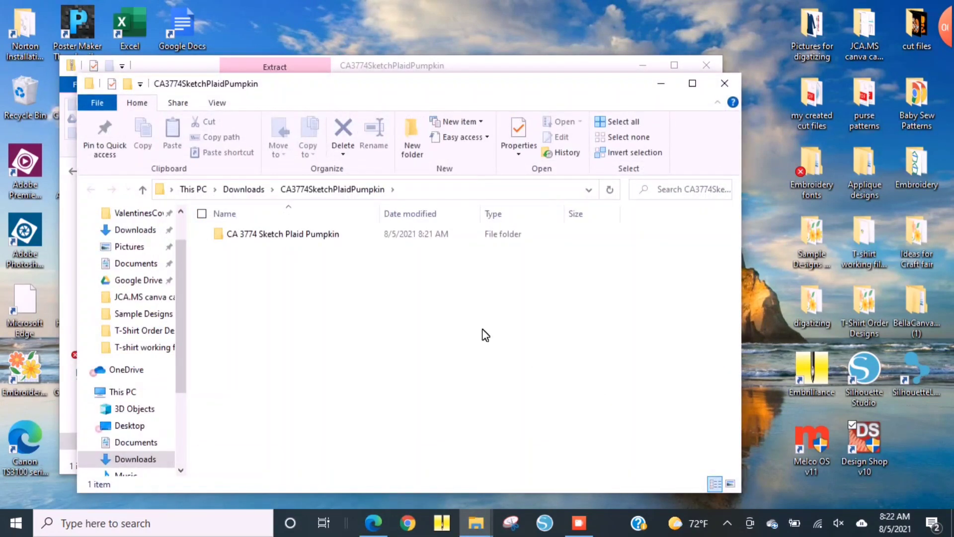
mouse_move(318, 238)
mouse_down()
mouse_move(314, 17)
mouse_move(315, 25)
mouse_up()
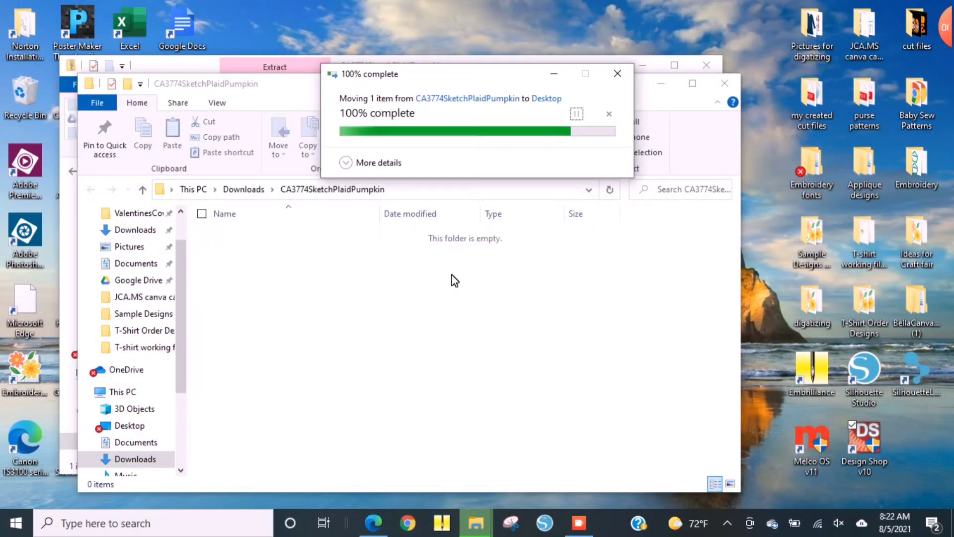
click(724, 86)
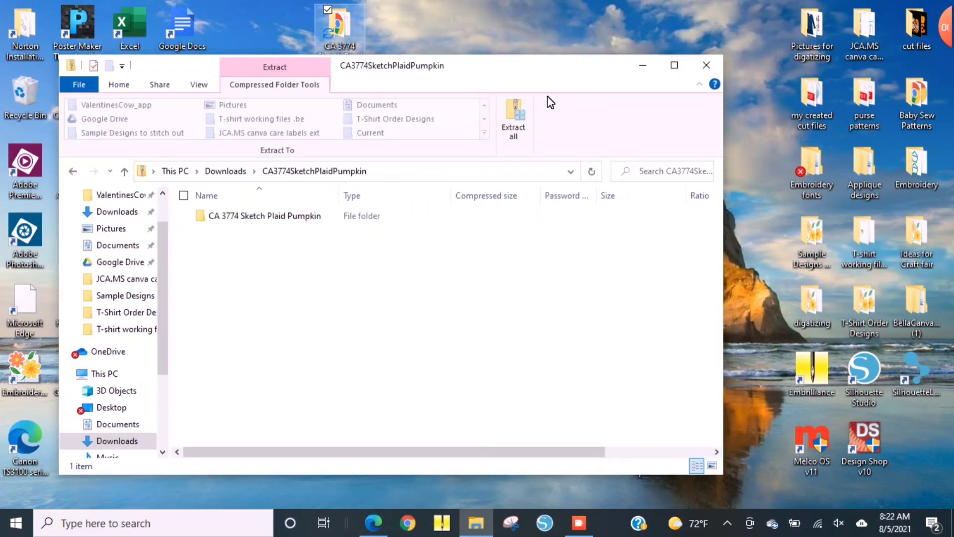
Extract the CA3687AlphabetwithPumpkinSATIN zip file from Downloads into its default destination folder
click(126, 212)
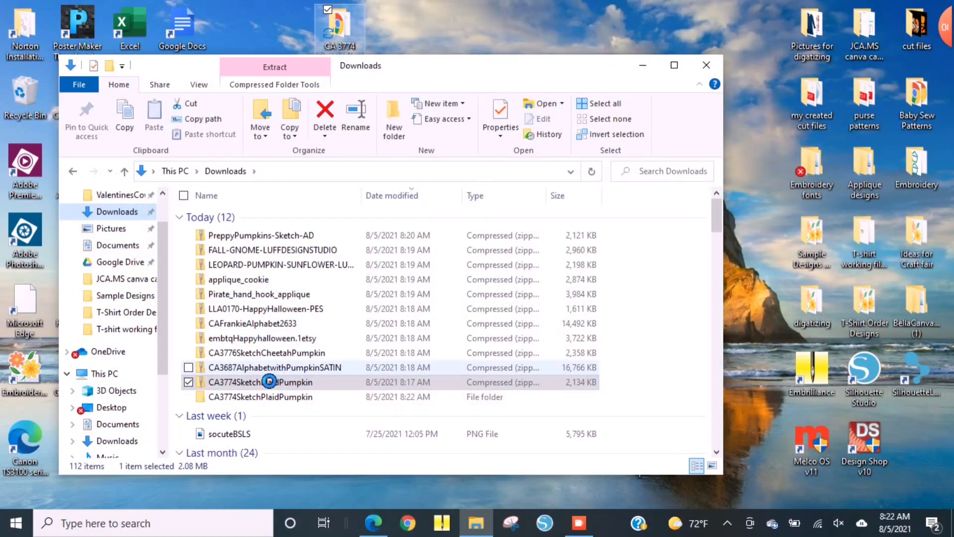
key(Up)
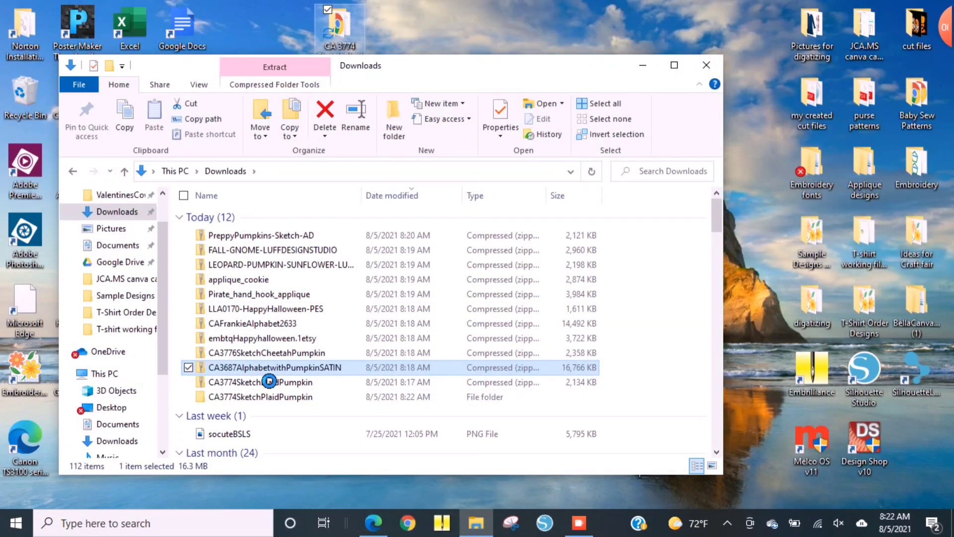
key(Return)
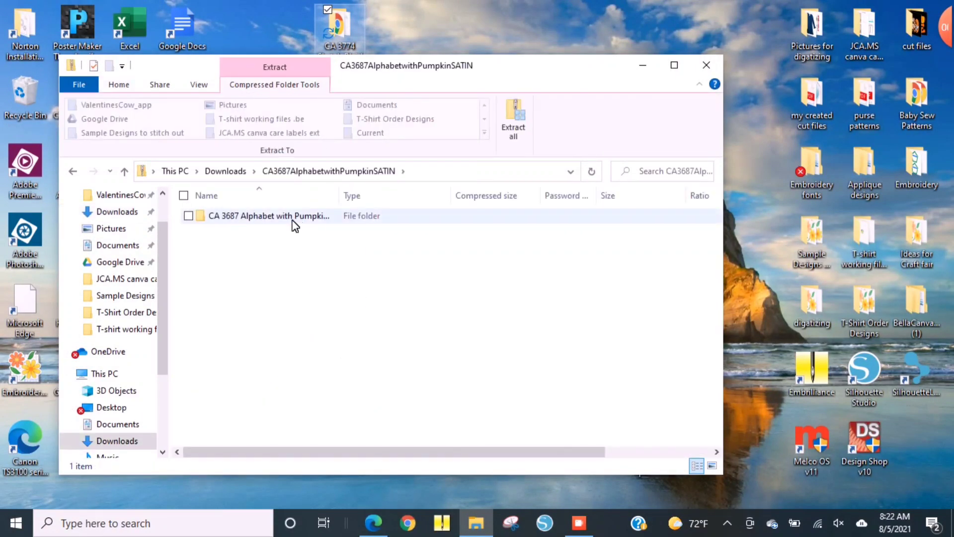
click(515, 119)
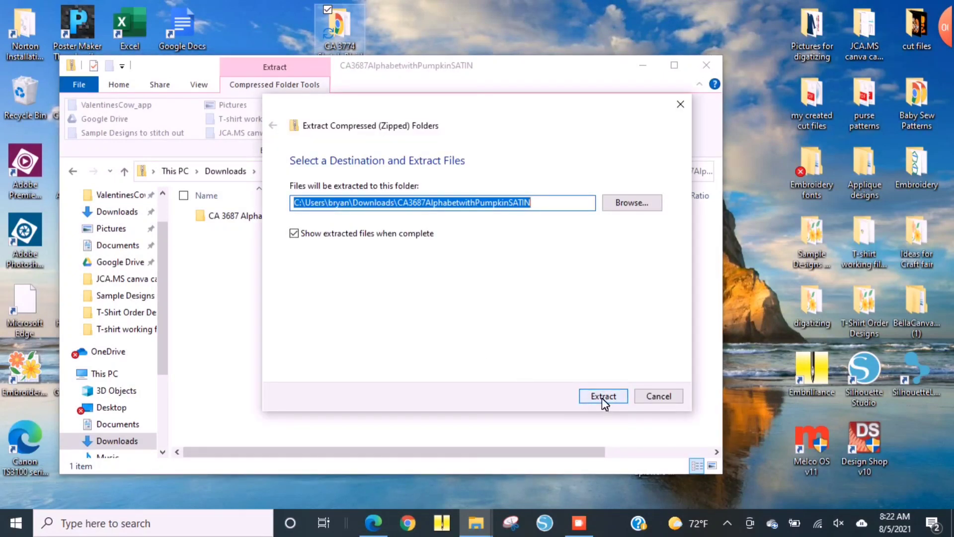
click(603, 396)
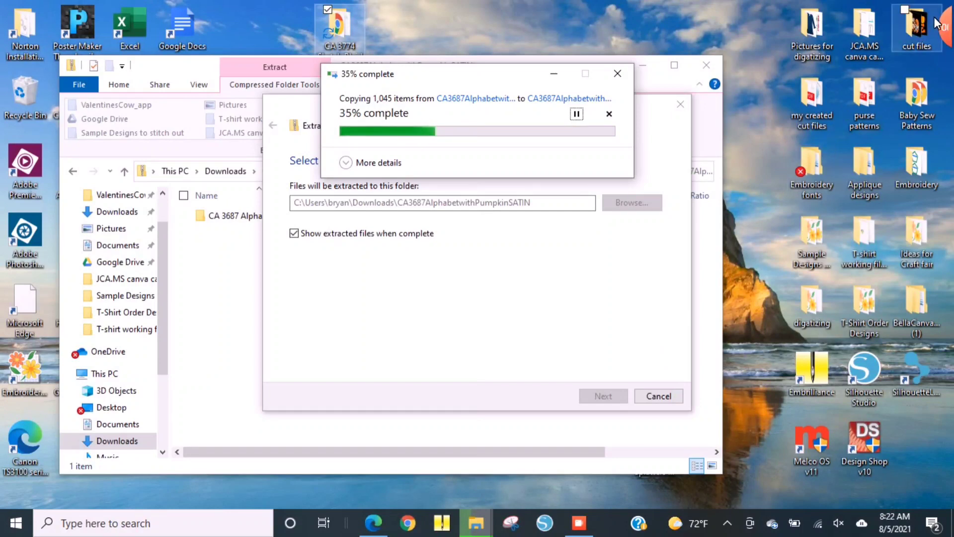
In Embrilliance, open the CA_Plaid Pumpkin 5x7 design from the CA-JEF subfolder of CA 3774 Sketch Plaid Pumpkin
mouse_move(949, 25)
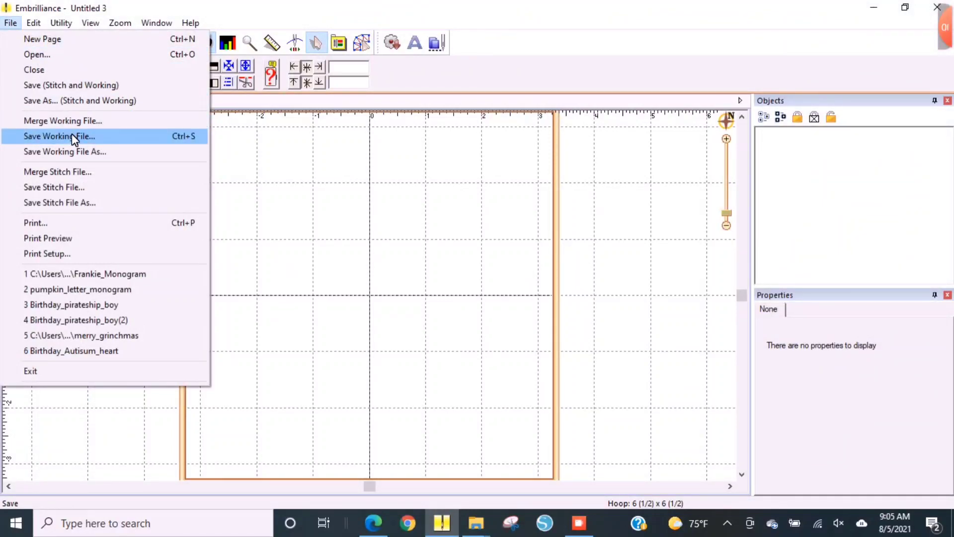
click(44, 56)
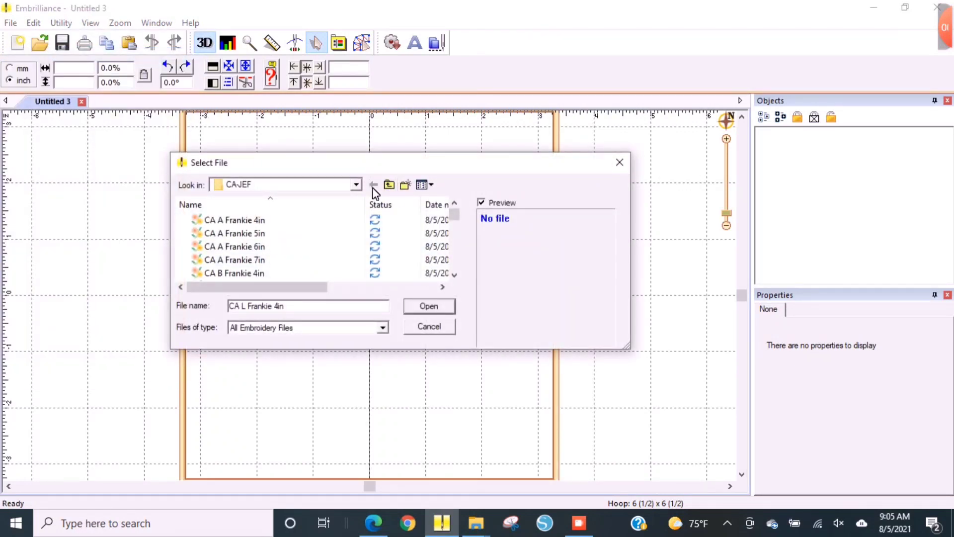
click(355, 185)
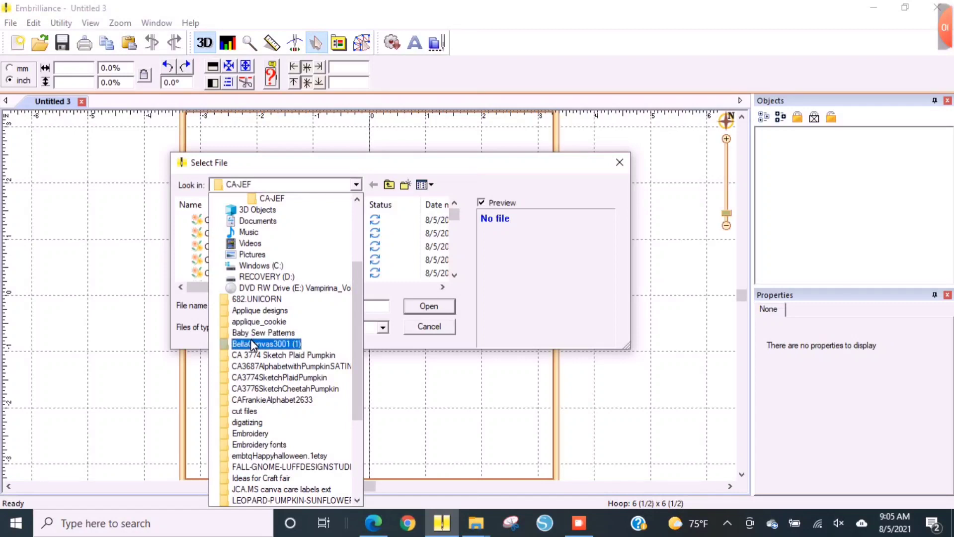
click(257, 356)
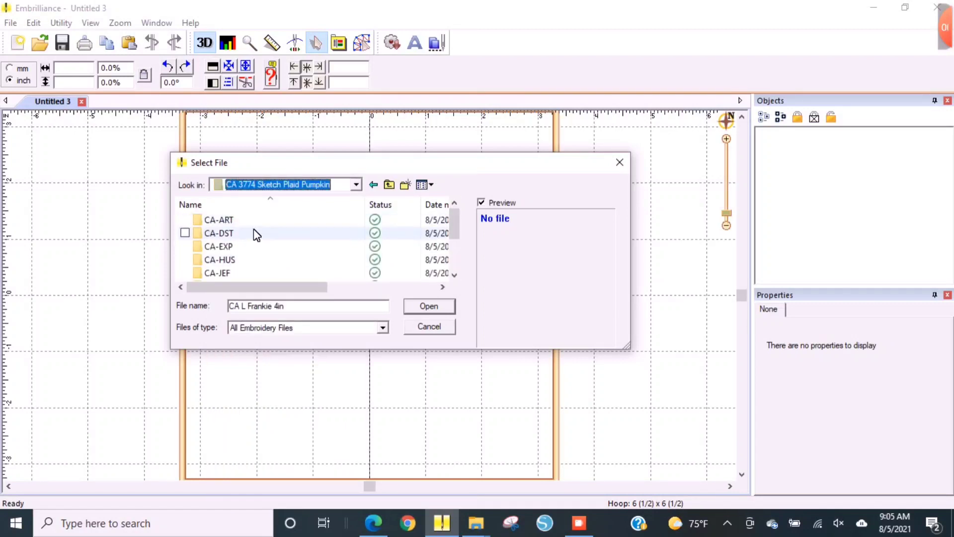
double_click(252, 273)
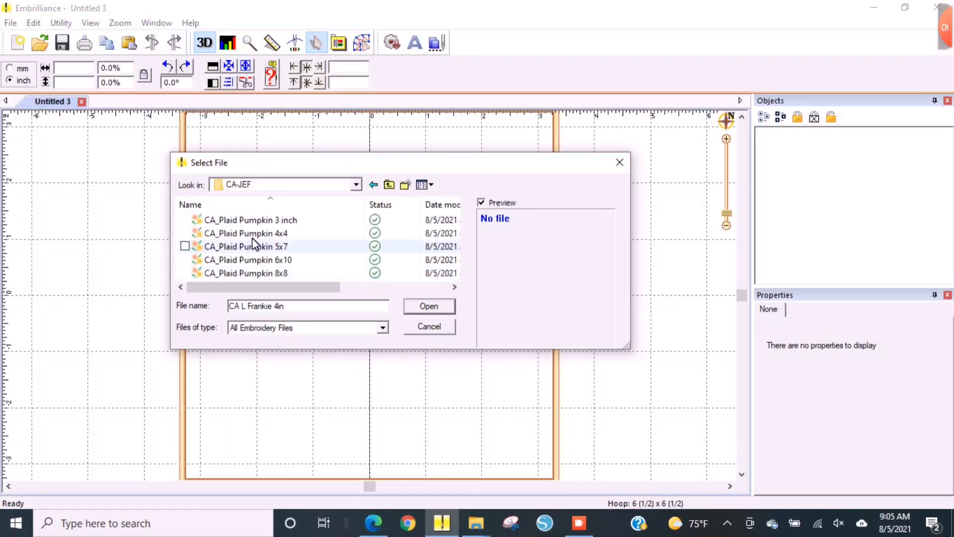
click(258, 246)
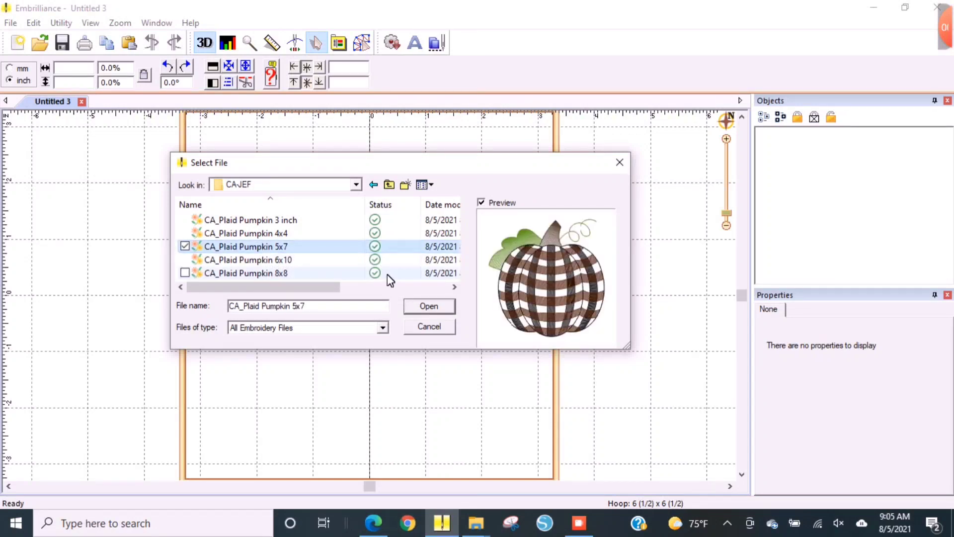
click(440, 305)
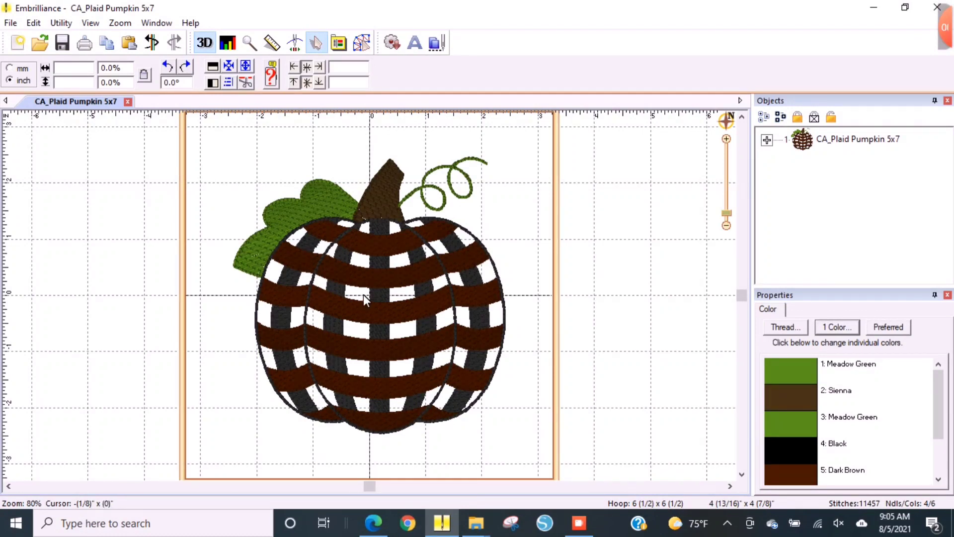
Move the whole pumpkin design slightly up and left in the hoop, to about -7/16 in and 3/16 in, and deselect it
drag(377, 311, 353, 303)
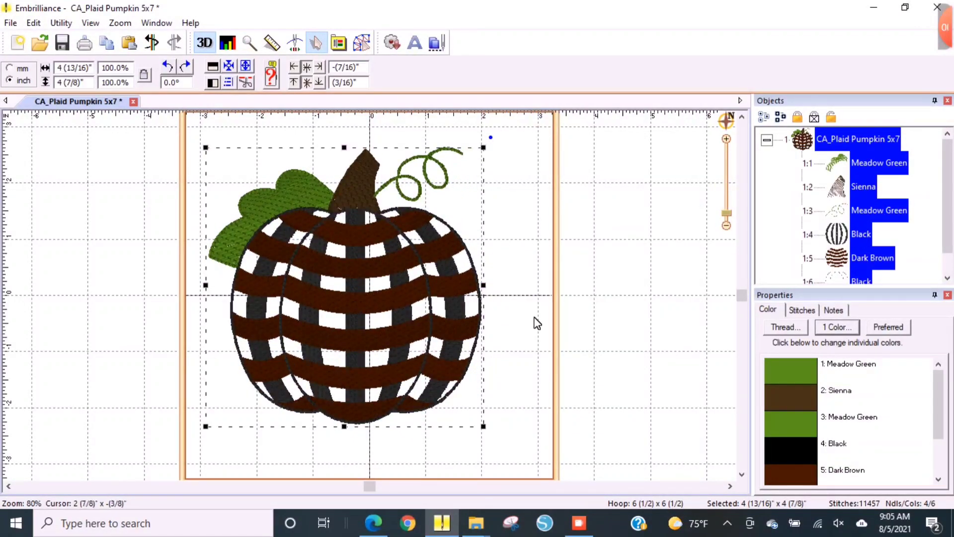
click(638, 264)
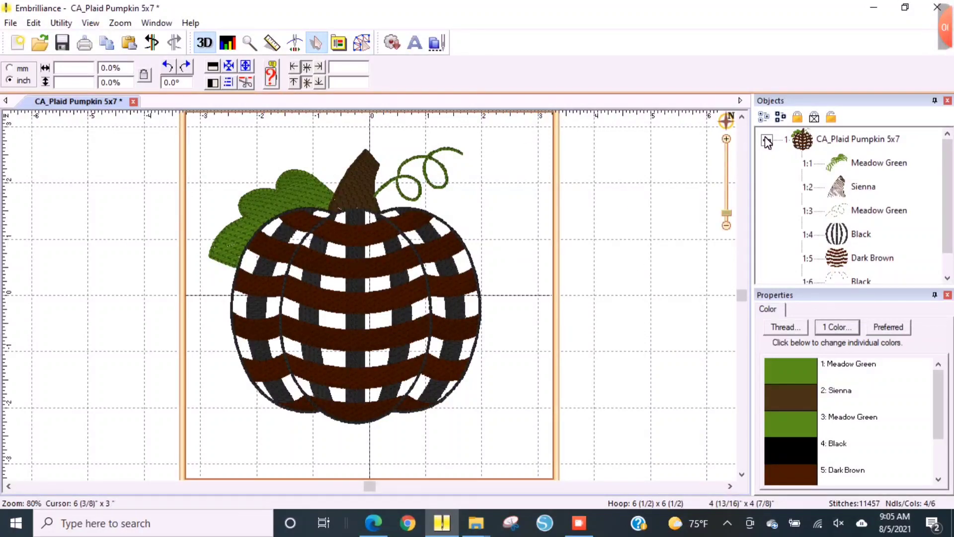
Isolate the leaf, stem and curly vine layers one after another to examine the design's separate color parts
click(878, 164)
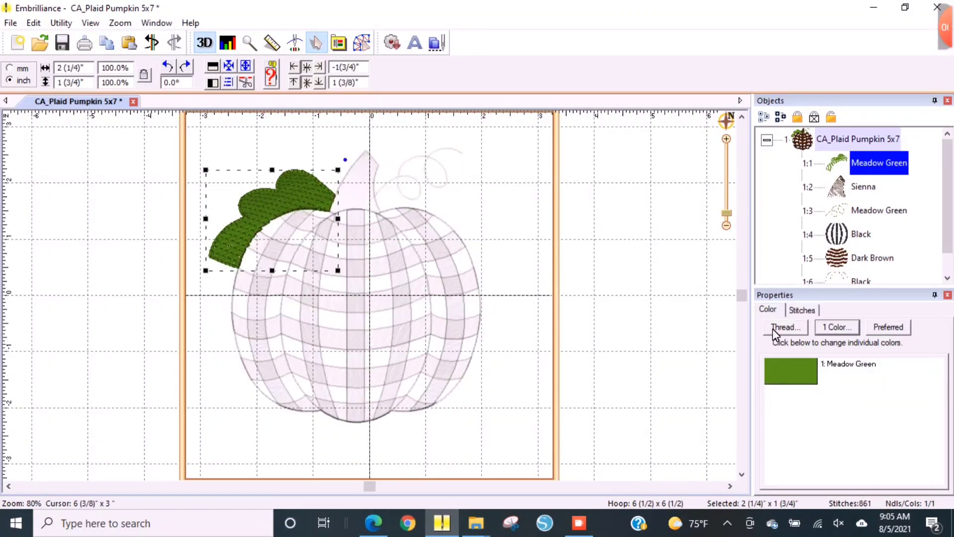
click(836, 194)
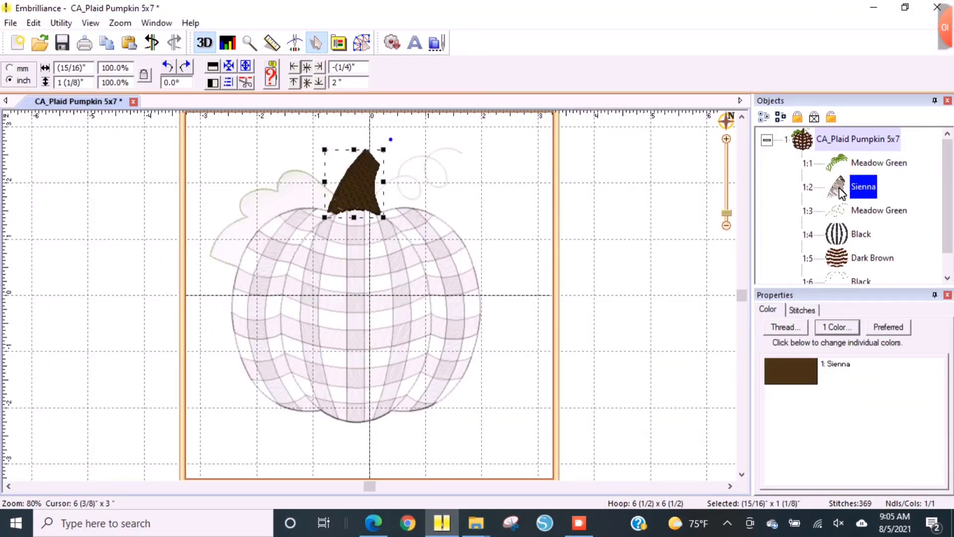
click(854, 210)
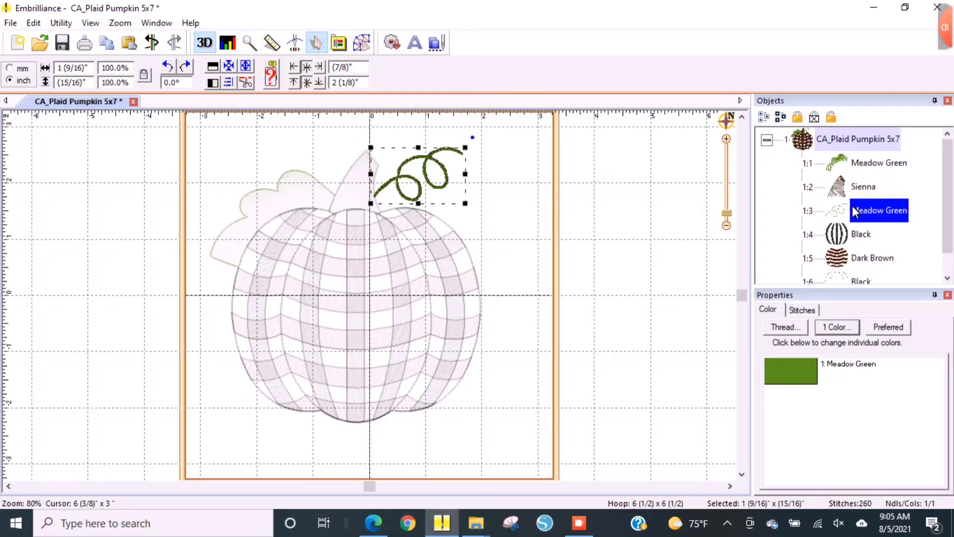
Recolor the pumpkin's vertical stripes with the Madeira Poly 1987 Paprika thread
click(856, 238)
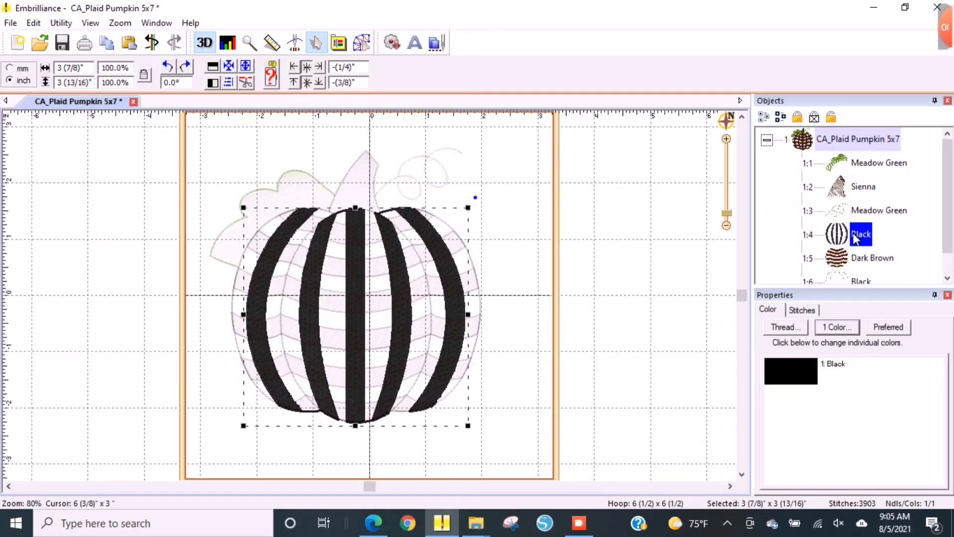
click(787, 374)
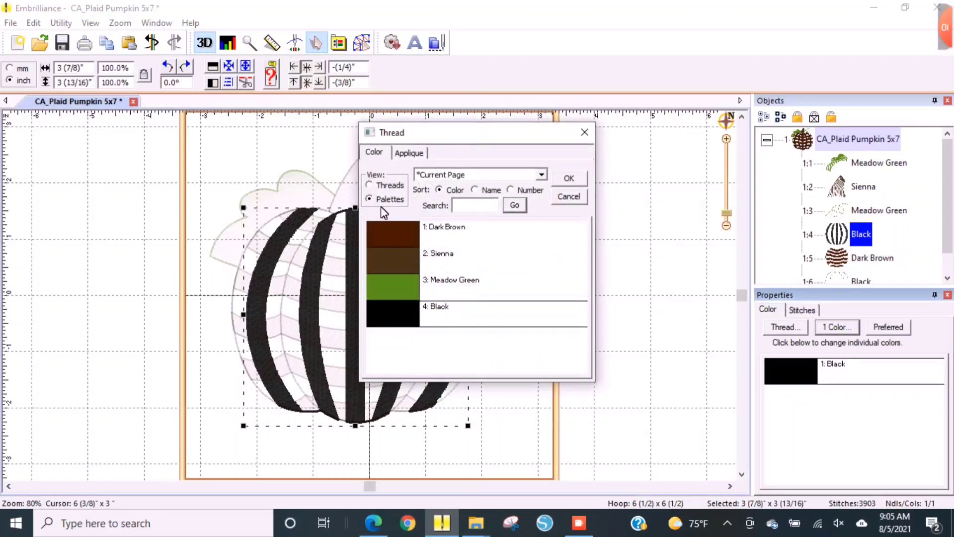
click(374, 184)
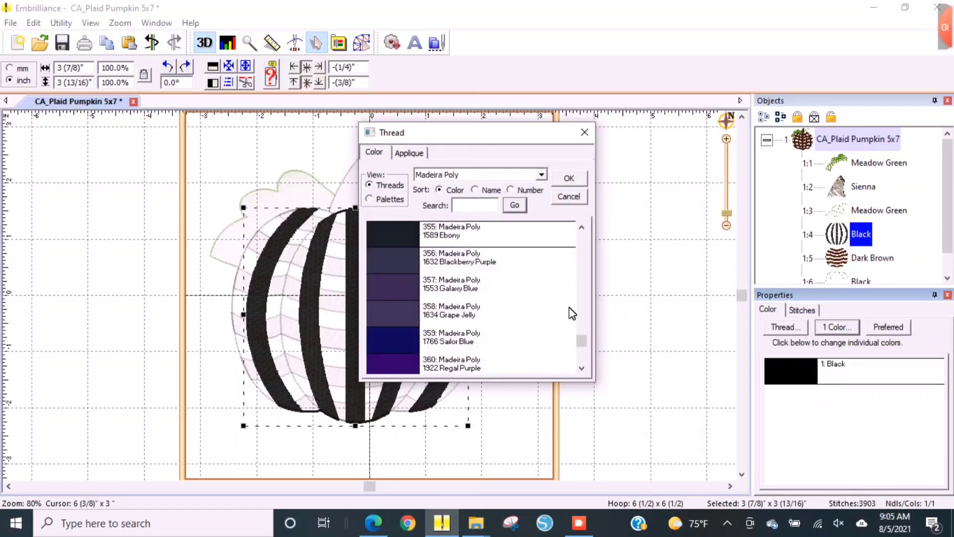
drag(583, 347, 581, 293)
drag(578, 278, 577, 273)
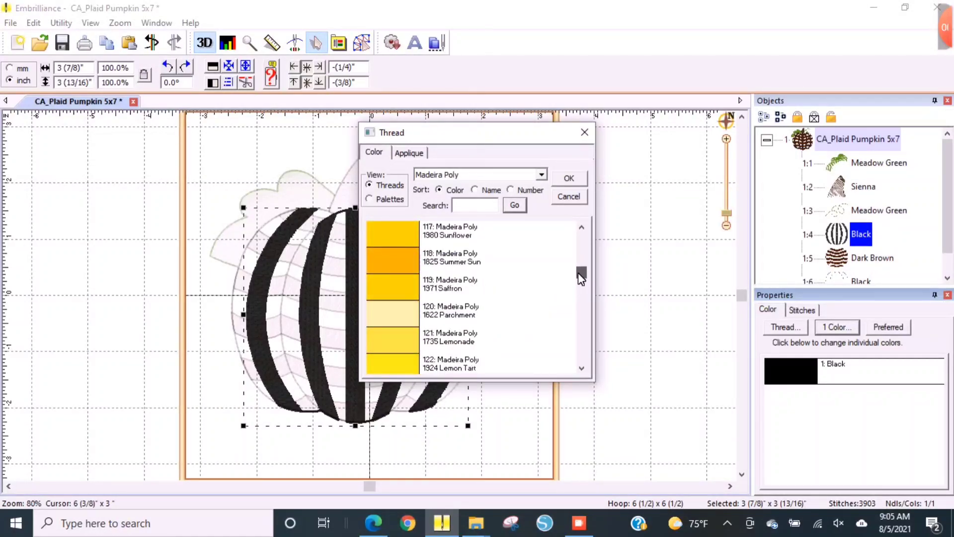
click(582, 227)
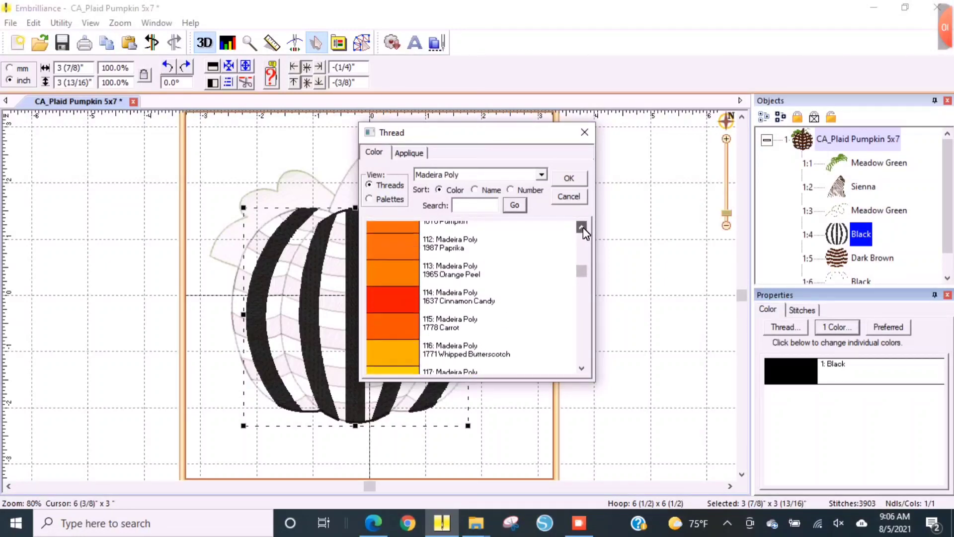
drag(583, 227, 582, 228)
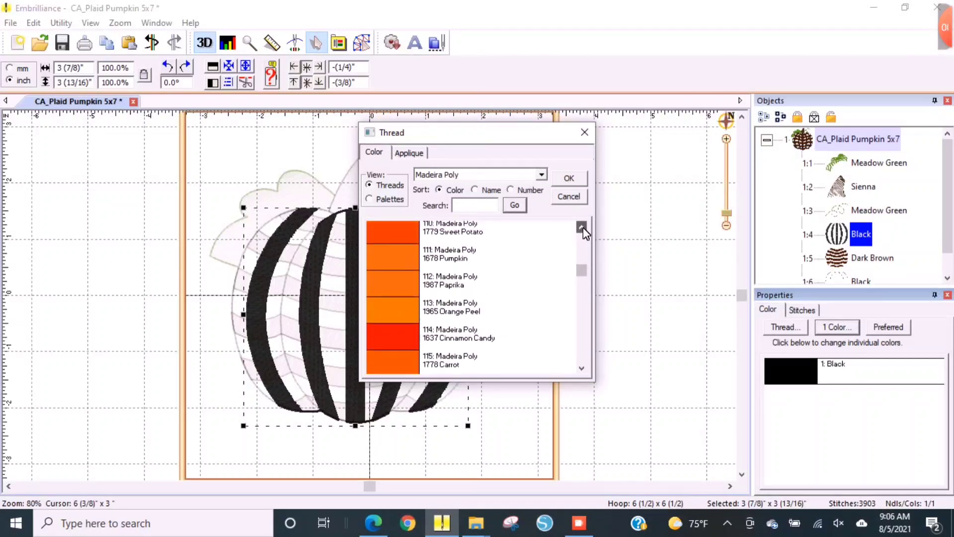
click(389, 291)
click(572, 179)
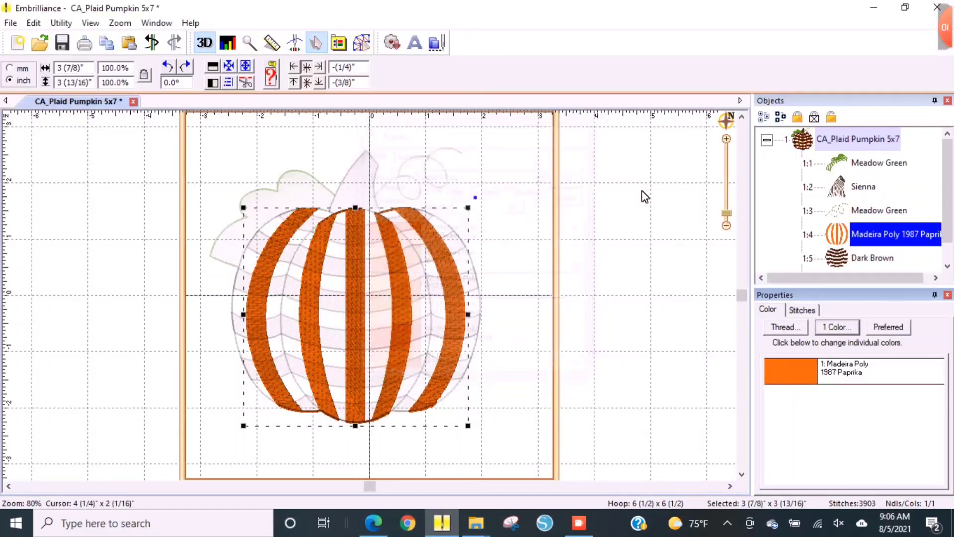
Recolor the pumpkin's dark brown horizontal stripes with 1987 Paprika from the current page's palette
click(839, 260)
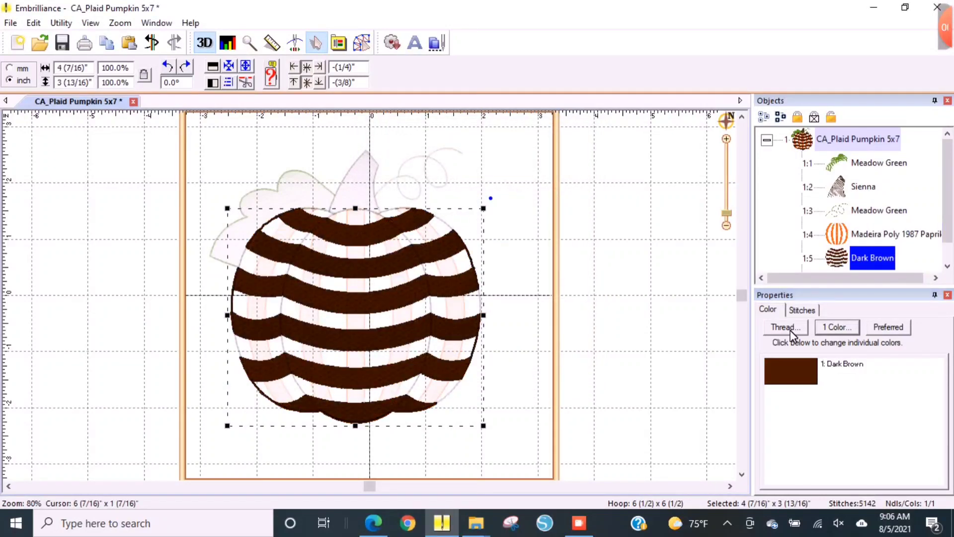
click(791, 369)
click(387, 200)
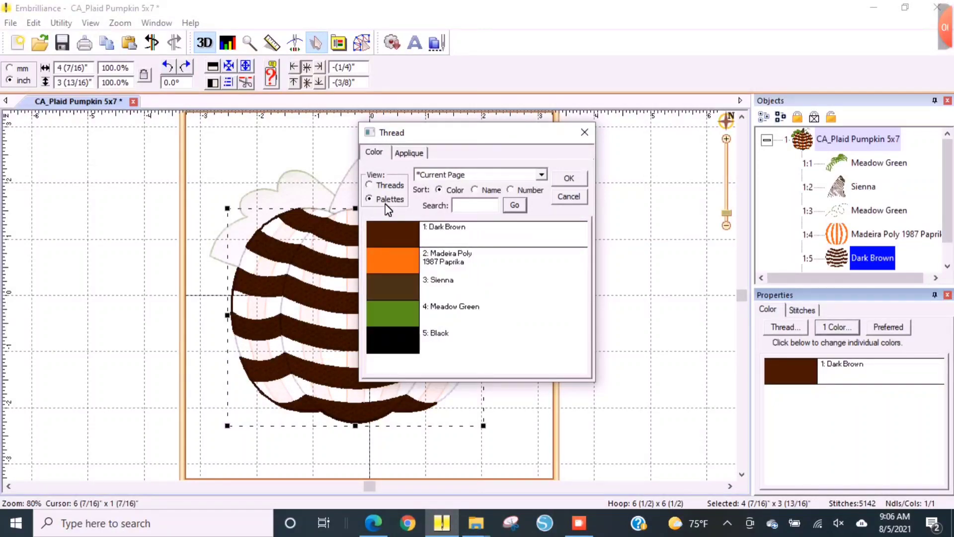
click(400, 261)
click(582, 180)
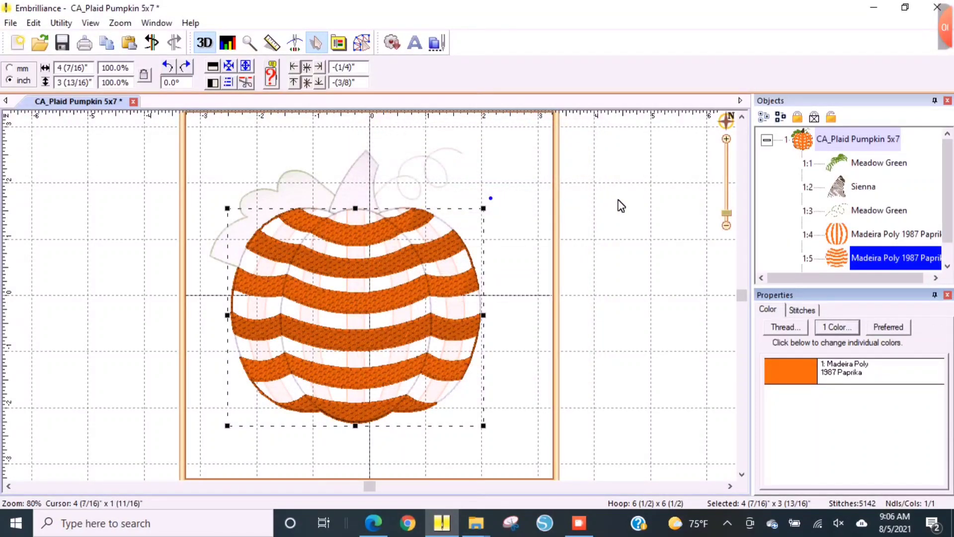
Isolate the pumpkin's black outline layer to examine it, and deselect it
scroll(949, 209, down, 1)
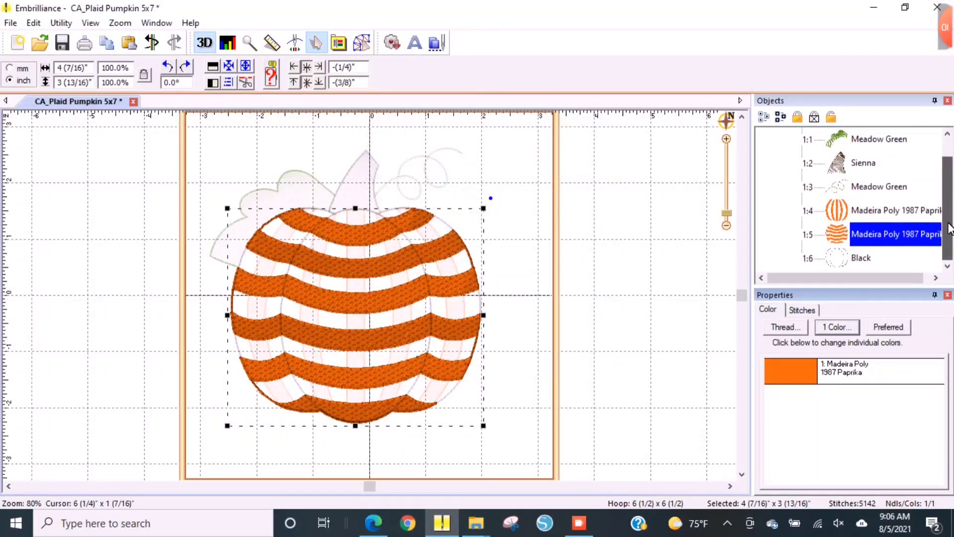
click(861, 257)
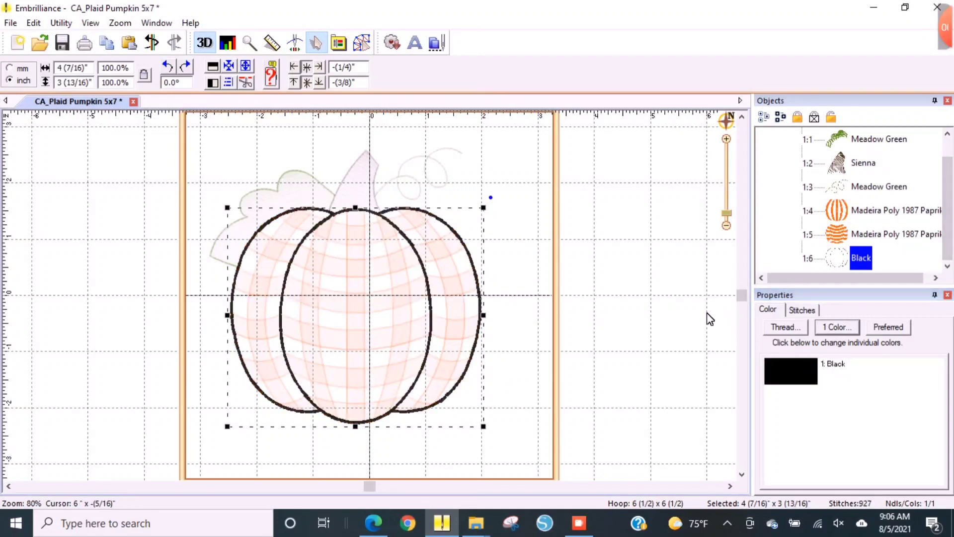
click(534, 331)
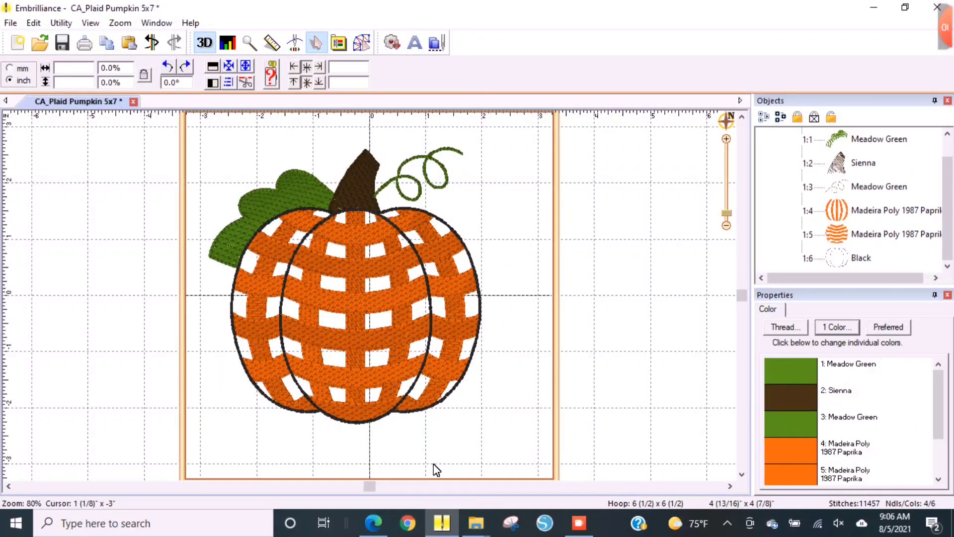
Move the whole pumpkin up and left to about -5/8 in and 7/16 in, and add an ABC lettering object
drag(351, 372, 340, 353)
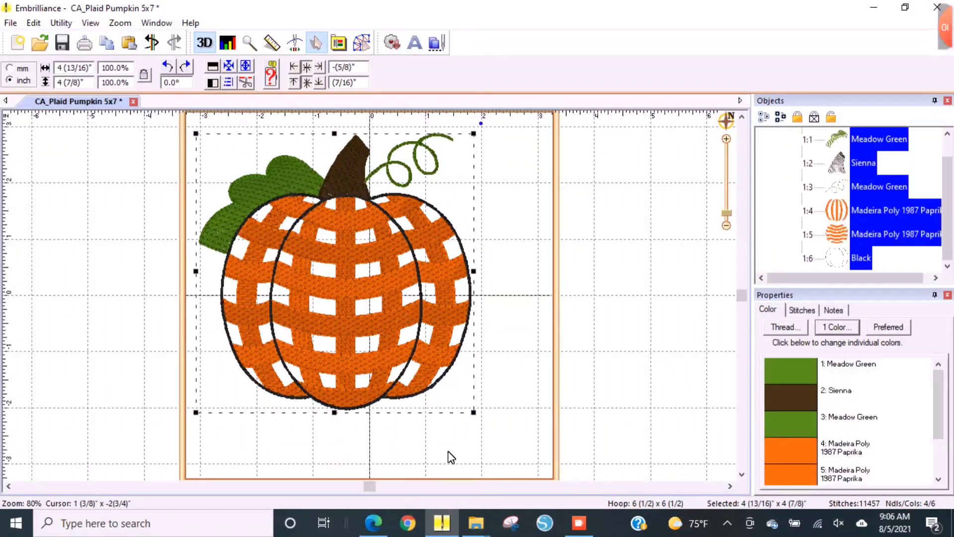
click(414, 42)
click(806, 312)
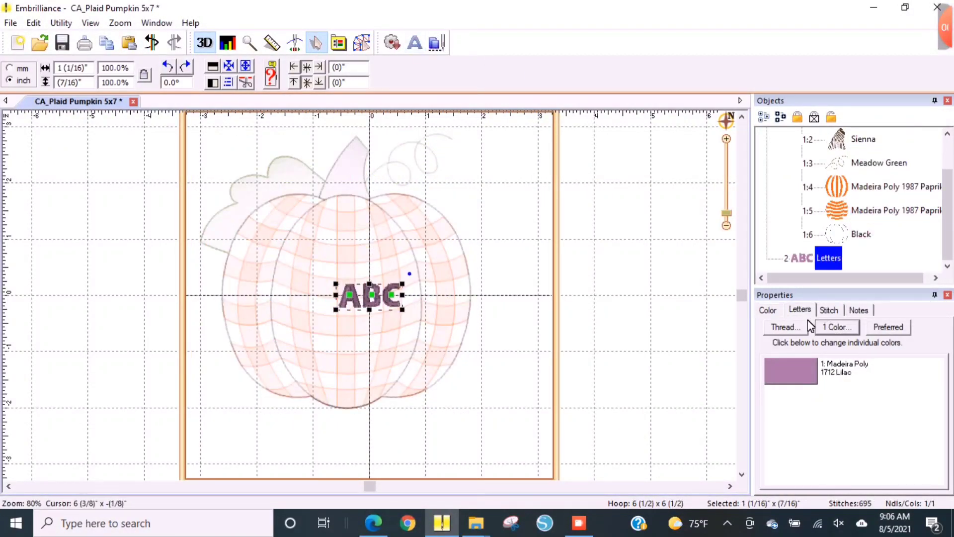
double_click(792, 355)
click(736, 361)
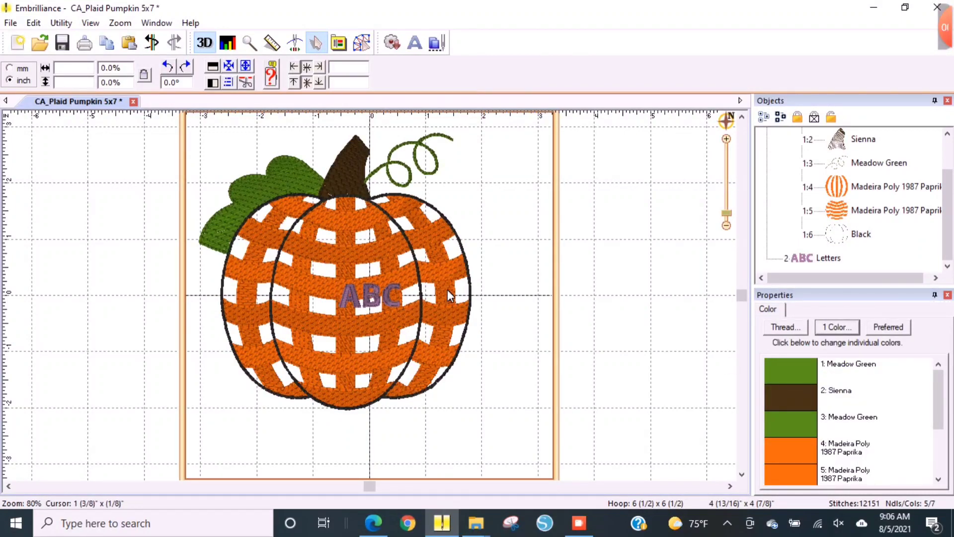
click(372, 302)
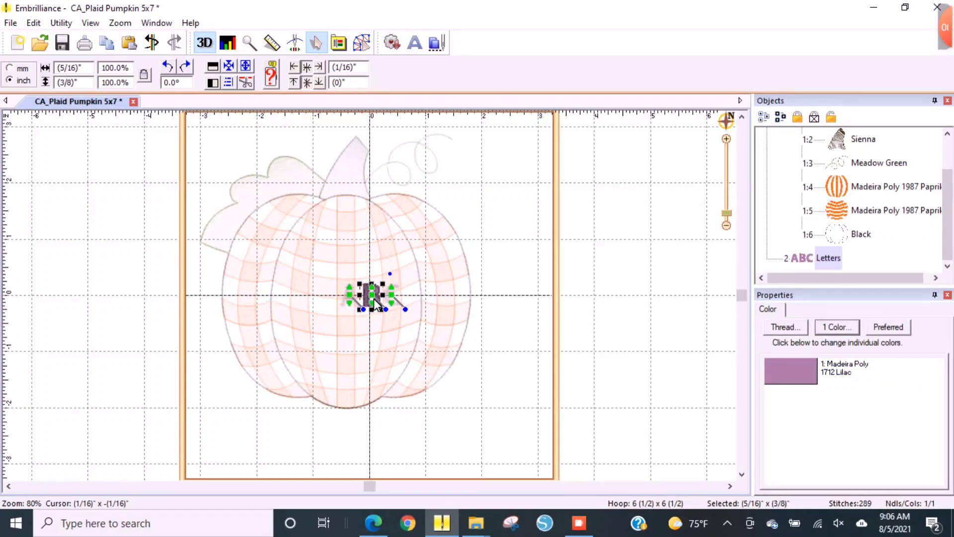
click(635, 348)
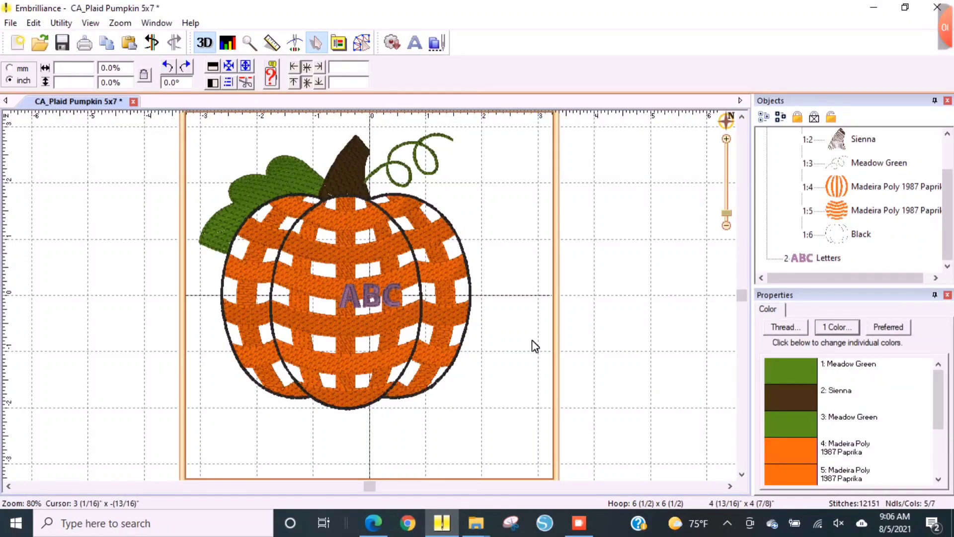
click(382, 303)
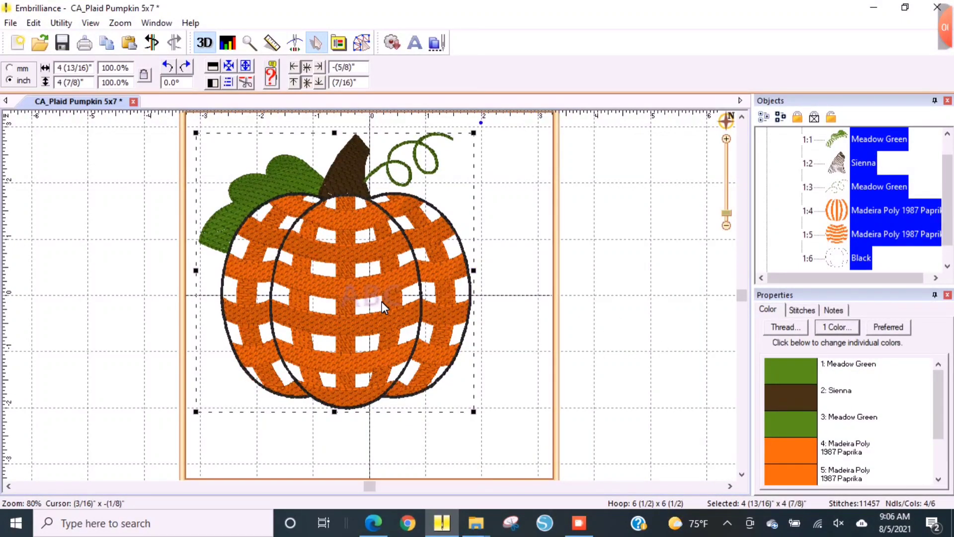
Place the ABC lettering in the hoop's lower-right area, about 1 15/16 in and -2 5/16 in, moving the pumpkin aside and back
drag(381, 301, 139, 308)
click(374, 283)
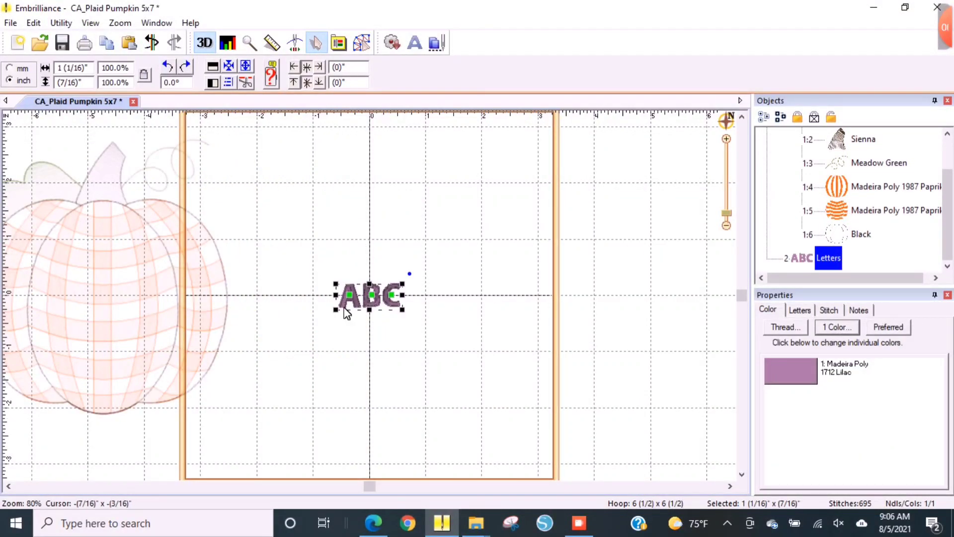
drag(351, 306, 445, 417)
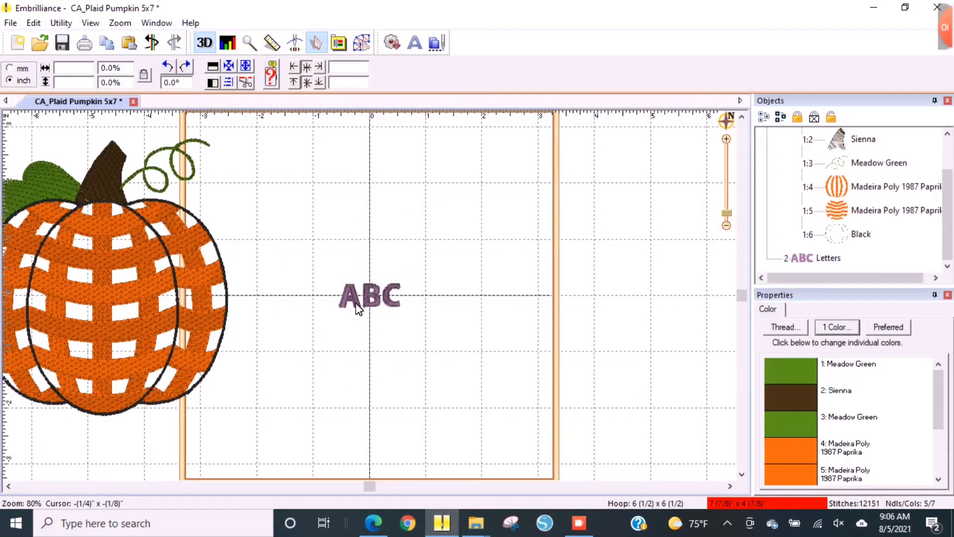
drag(361, 313, 467, 434)
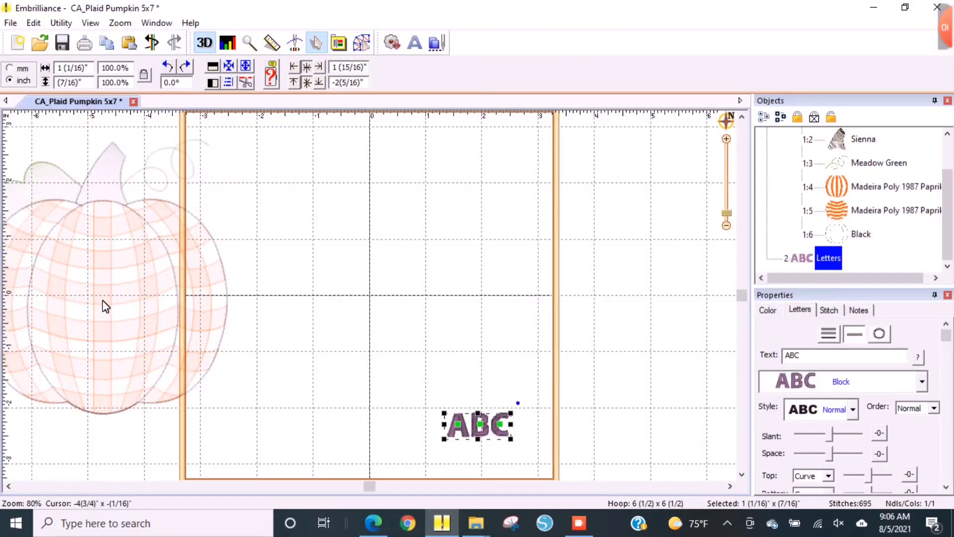
drag(102, 305, 348, 291)
Replace the ABC lettering text with the child's first name
click(479, 426)
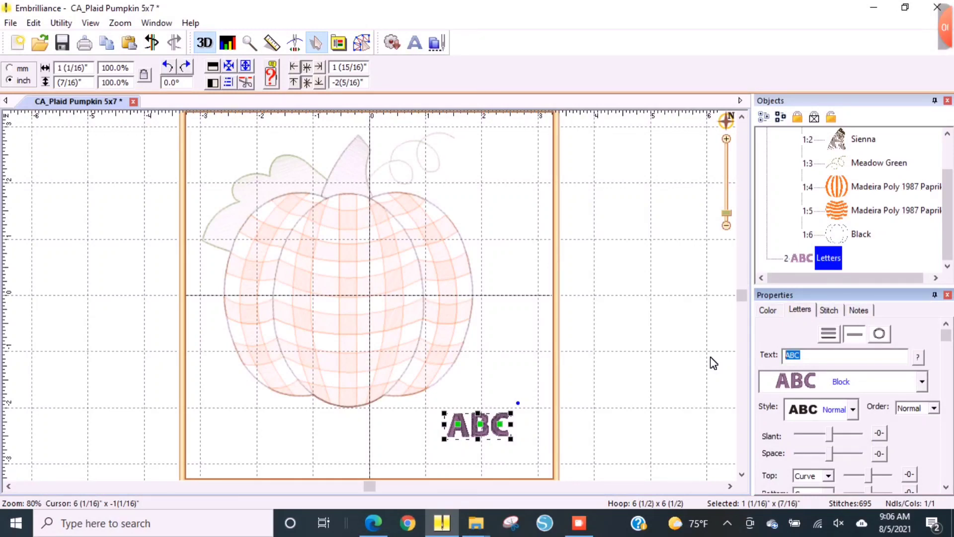
text(Joshua)
Browse the installed fonts and set the name lettering to the first AA Buttercup Scratchy font
click(922, 381)
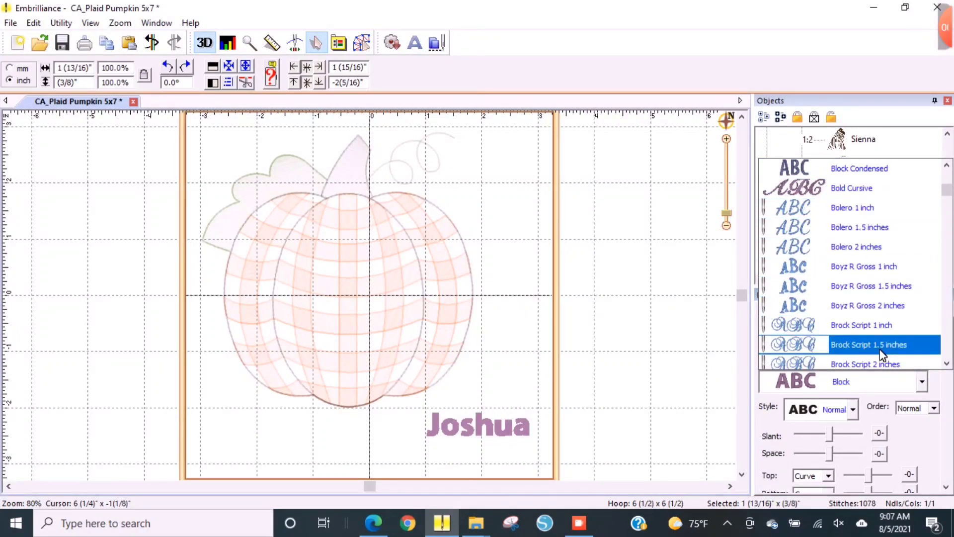
scroll(880, 348, down, 3)
click(947, 362)
click(946, 363)
click(946, 363)
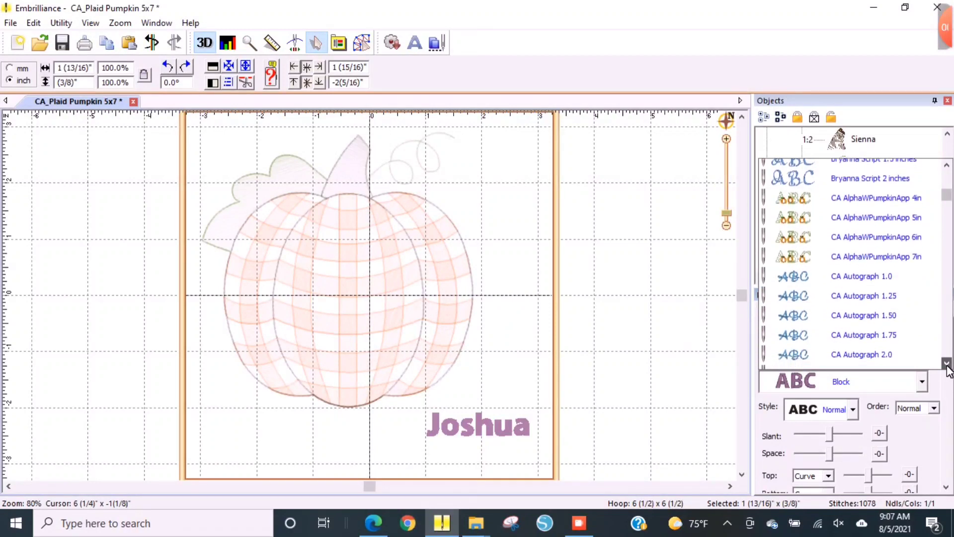
click(947, 363)
click(947, 363)
click(947, 362)
click(946, 363)
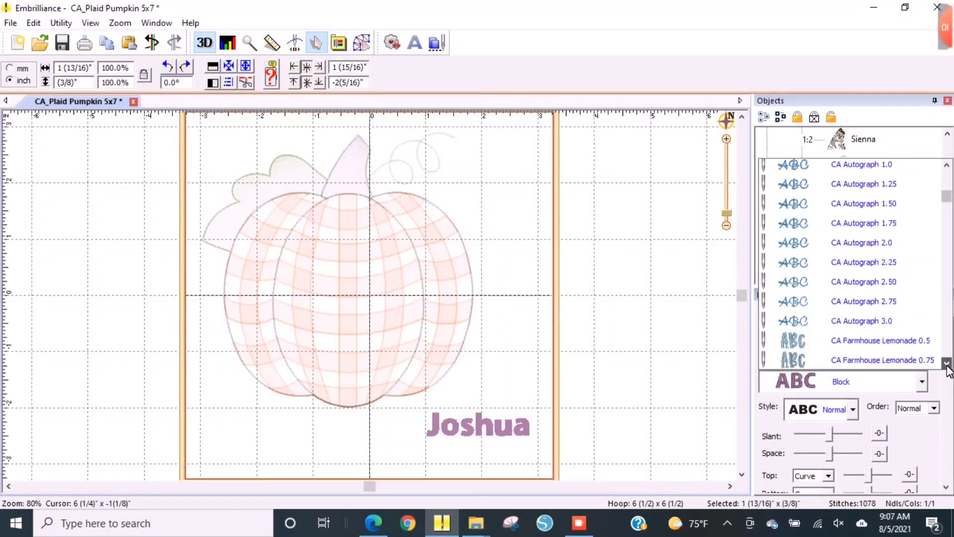
click(946, 363)
click(947, 363)
click(947, 363)
click(947, 363)
click(947, 362)
click(947, 363)
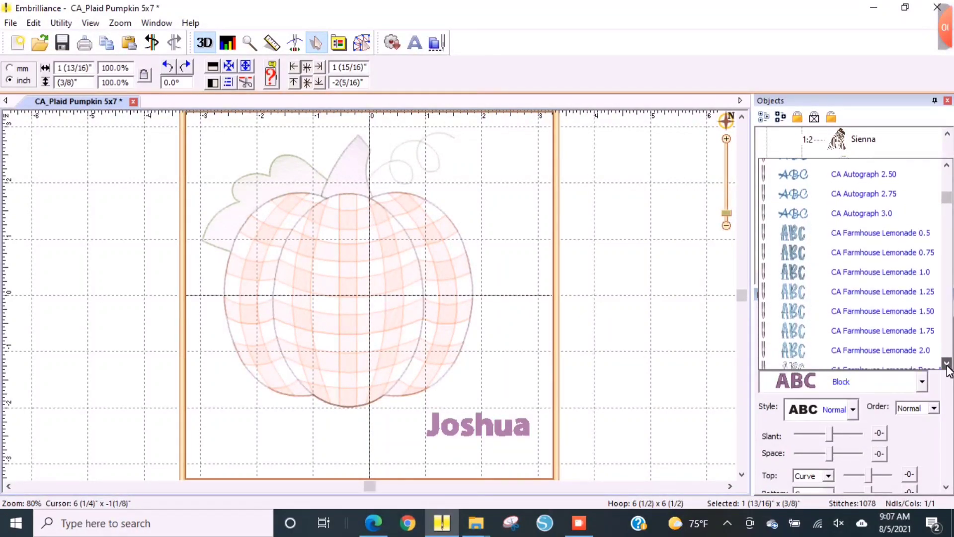
click(947, 363)
click(946, 363)
click(947, 363)
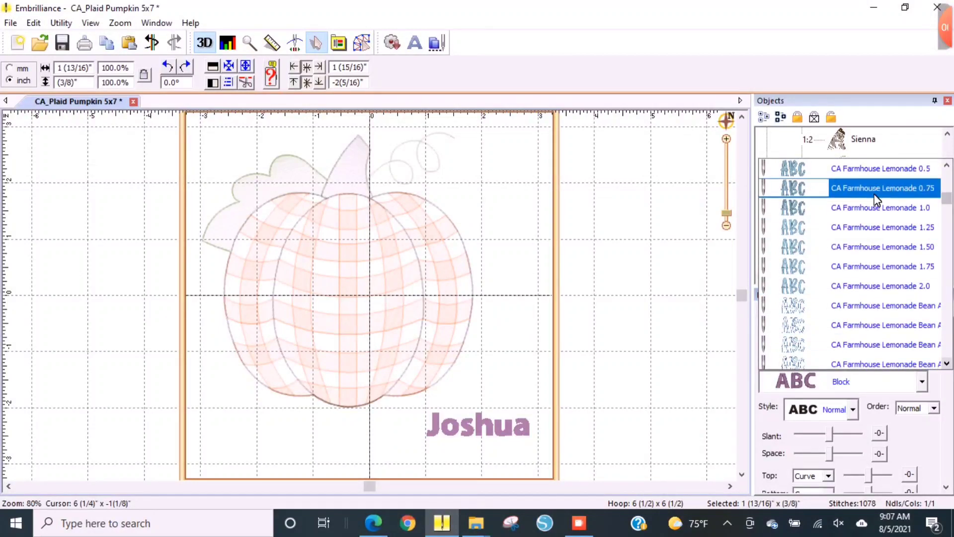
drag(949, 203, 948, 169)
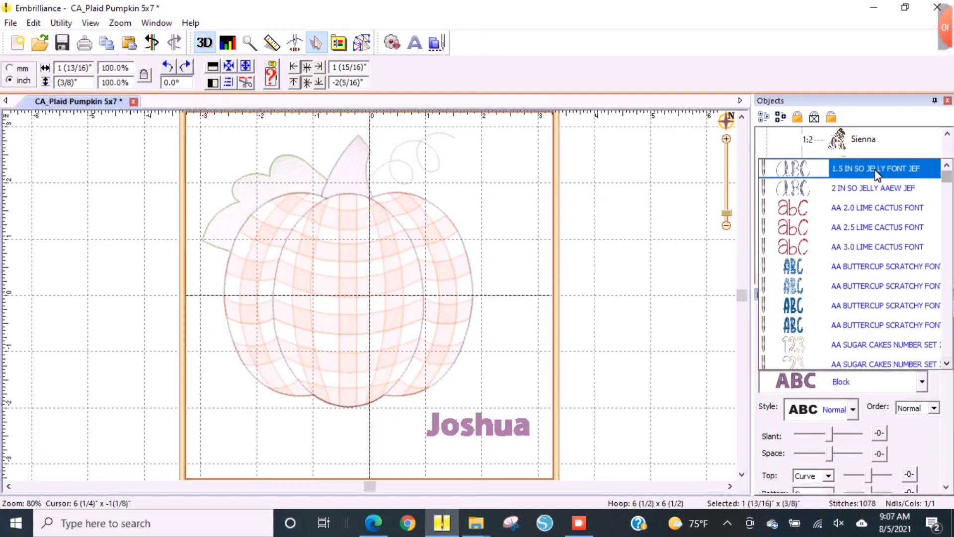
click(874, 272)
Recolor the tilted name lettering with a golden-brown Madeira Poly thread
click(458, 350)
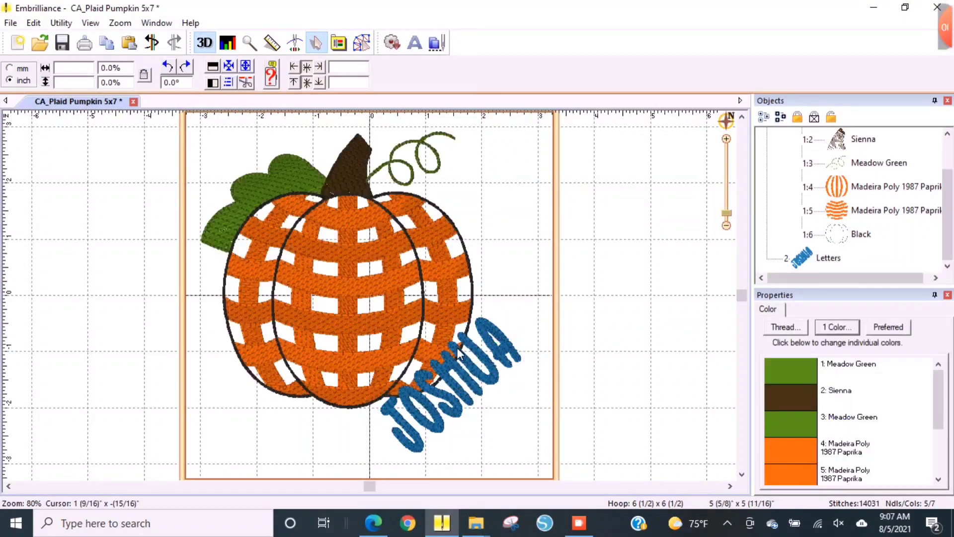
click(457, 351)
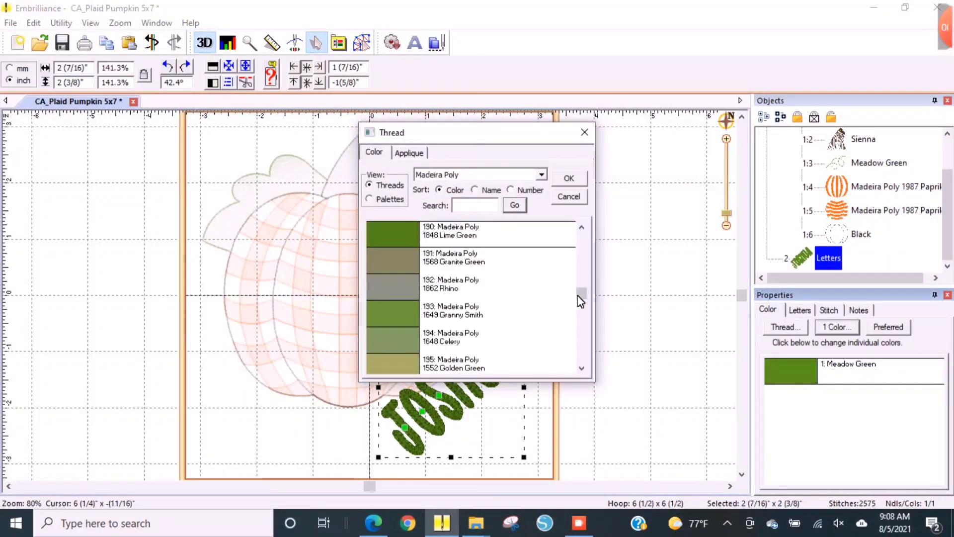
drag(581, 298, 589, 279)
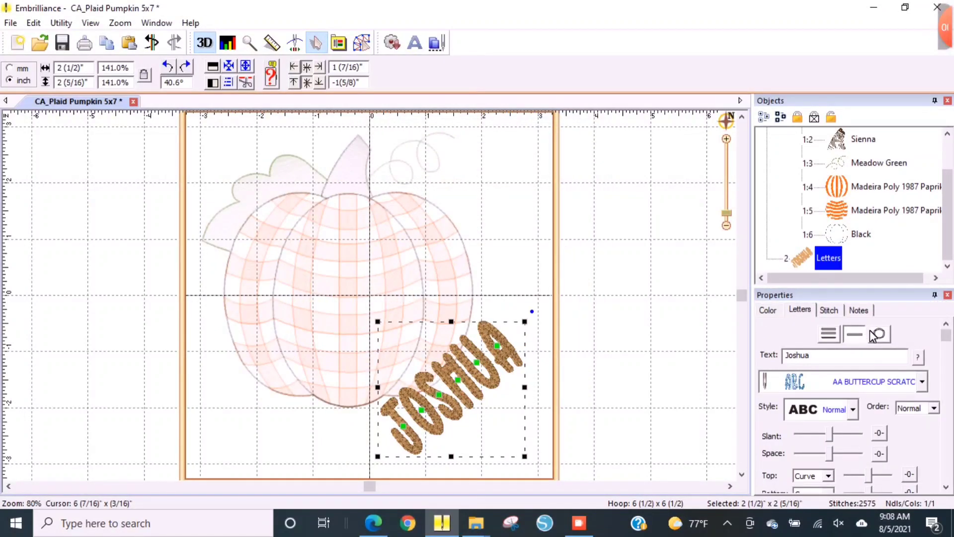
Set the name lettering to circular layout with a 149 mm radius, placed on the bottom of the circle
click(878, 334)
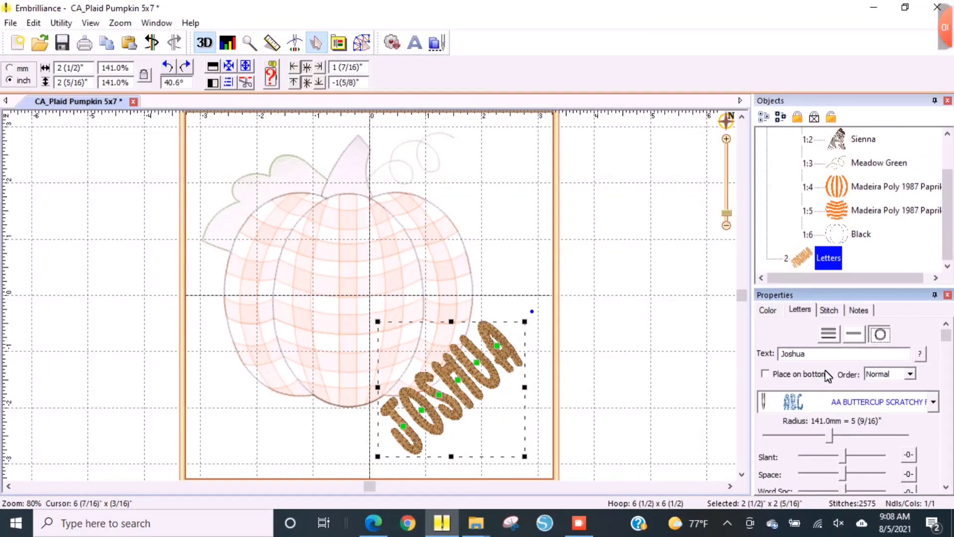
click(833, 434)
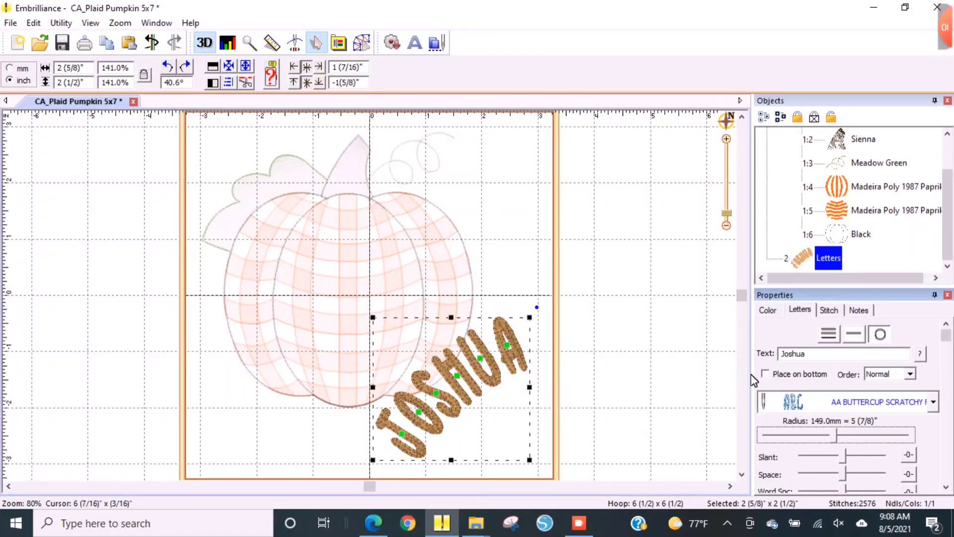
click(766, 373)
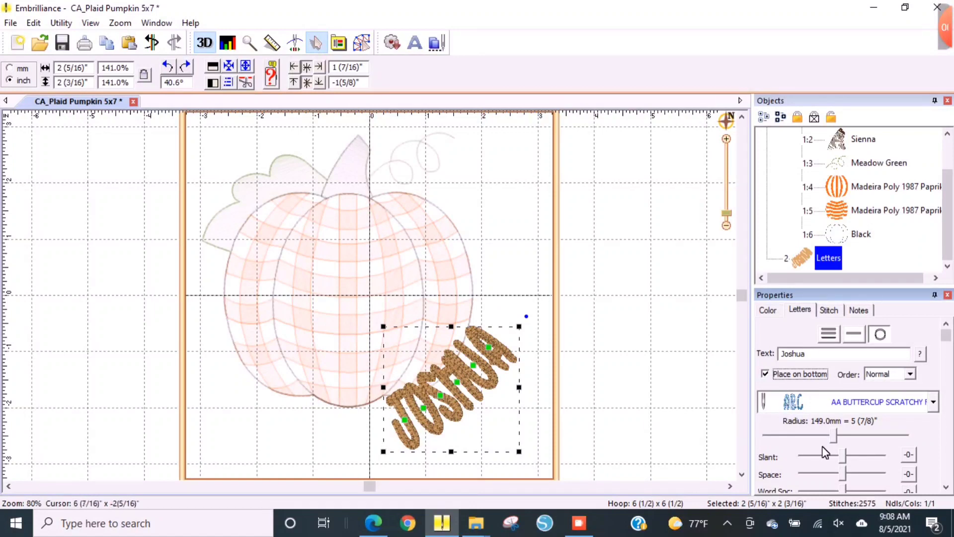
Widen the letter spacing of the curved name and set its circular radius to 107 mm
drag(843, 478, 853, 478)
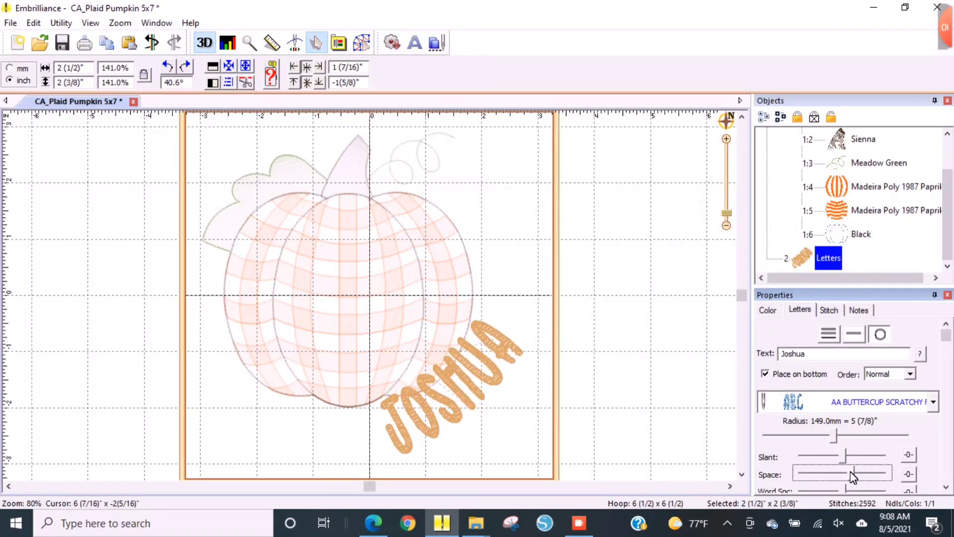
drag(835, 438, 815, 437)
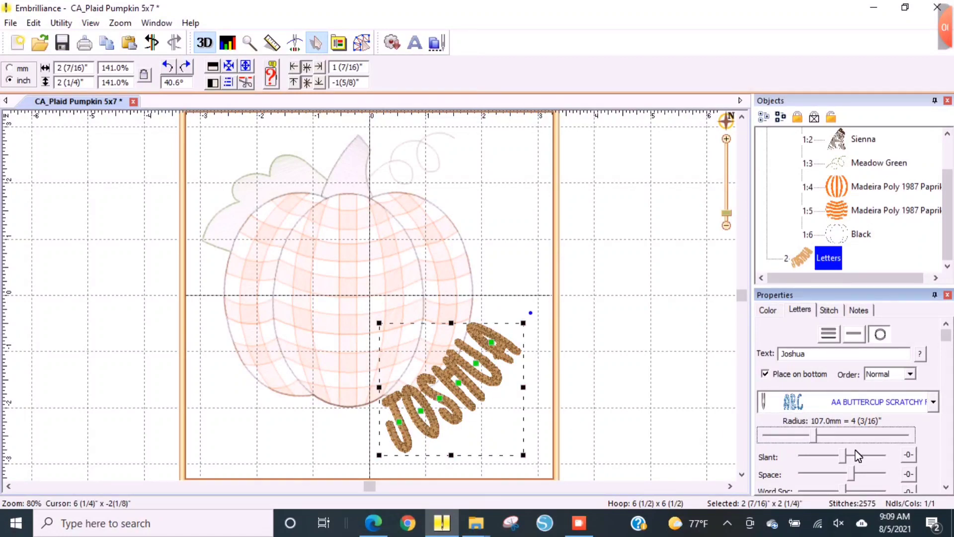
drag(850, 474, 855, 474)
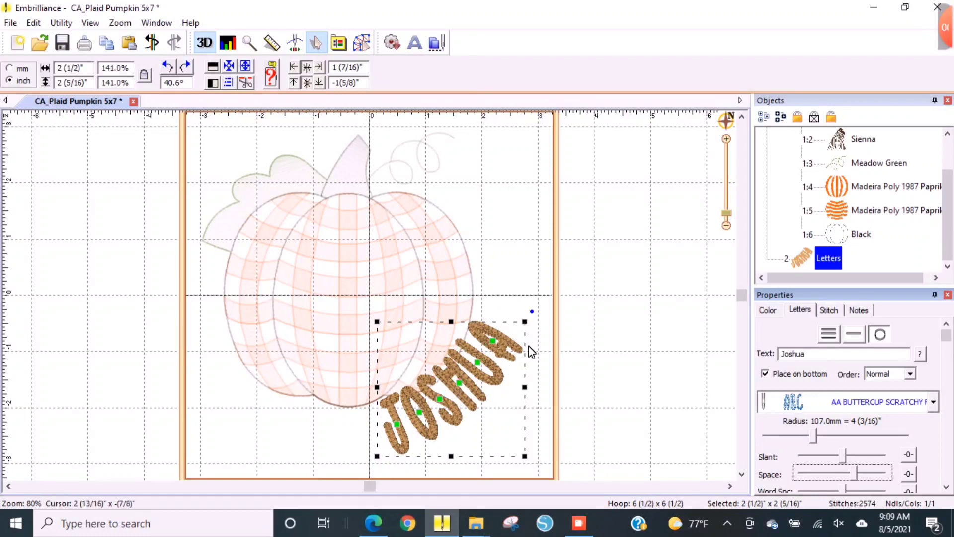
Rotate the name lettering to about 42.2° and nudge it slightly up along the pumpkin's lower-right edge
drag(532, 311, 528, 308)
drag(465, 406, 467, 402)
click(517, 241)
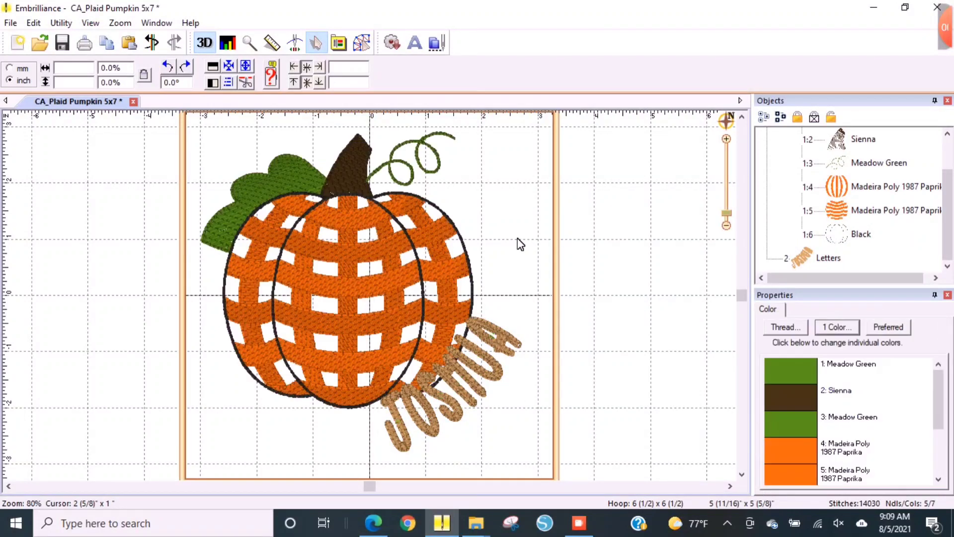
Recolor the name lettering with the Madeira Poly 1926 Dark Champagne thread
click(461, 417)
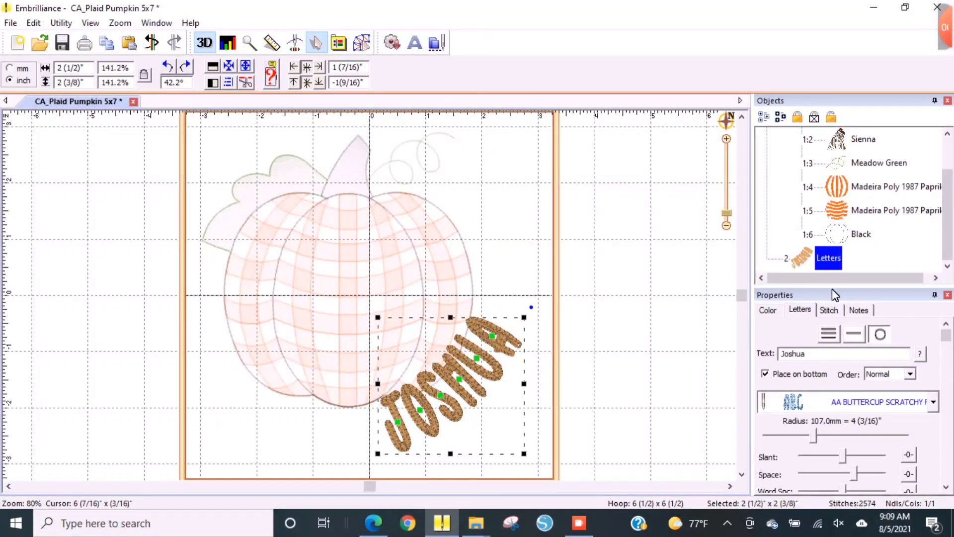
click(774, 311)
click(789, 366)
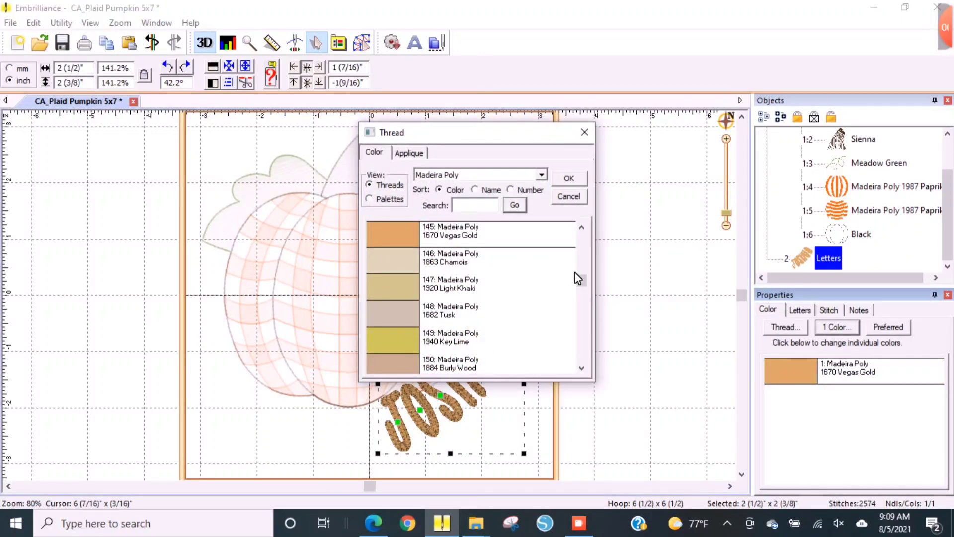
drag(582, 283, 580, 258)
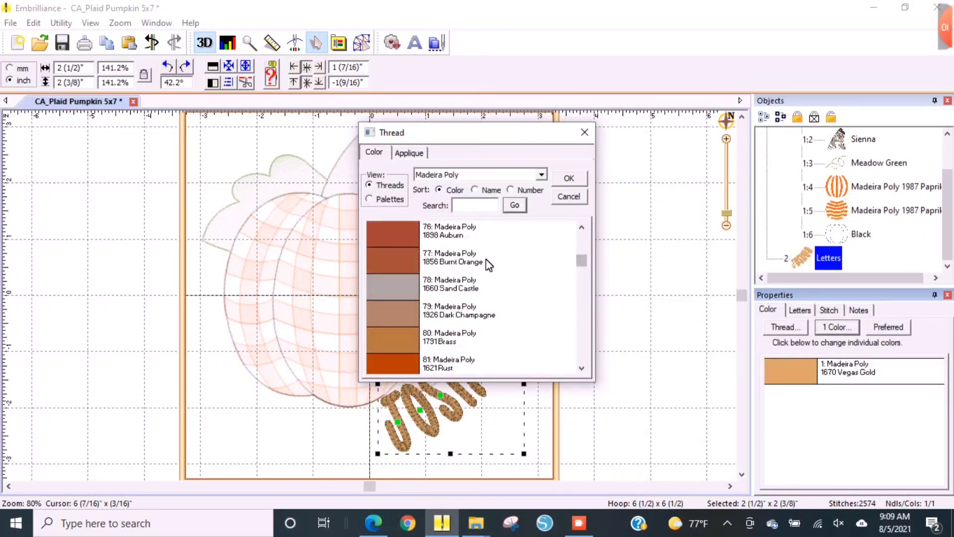
double_click(392, 315)
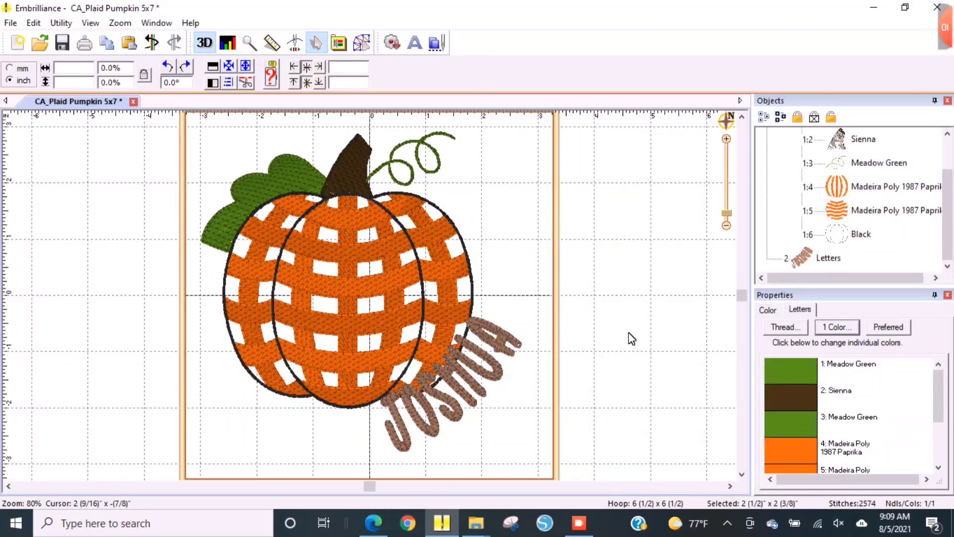
click(522, 184)
Rotate the name lettering a little further counterclockwise, to about 43.2°
click(511, 343)
drag(530, 306, 528, 304)
click(591, 299)
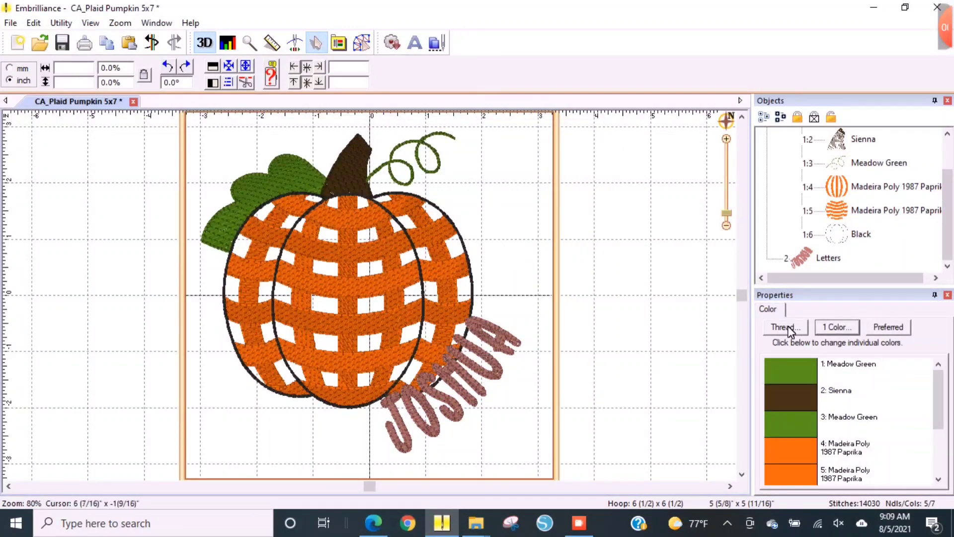
Recolor the name lettering with a dark brown thread similar to the pumpkin's stem
click(500, 366)
click(768, 310)
click(793, 373)
click(369, 199)
double_click(420, 283)
click(528, 275)
click(528, 309)
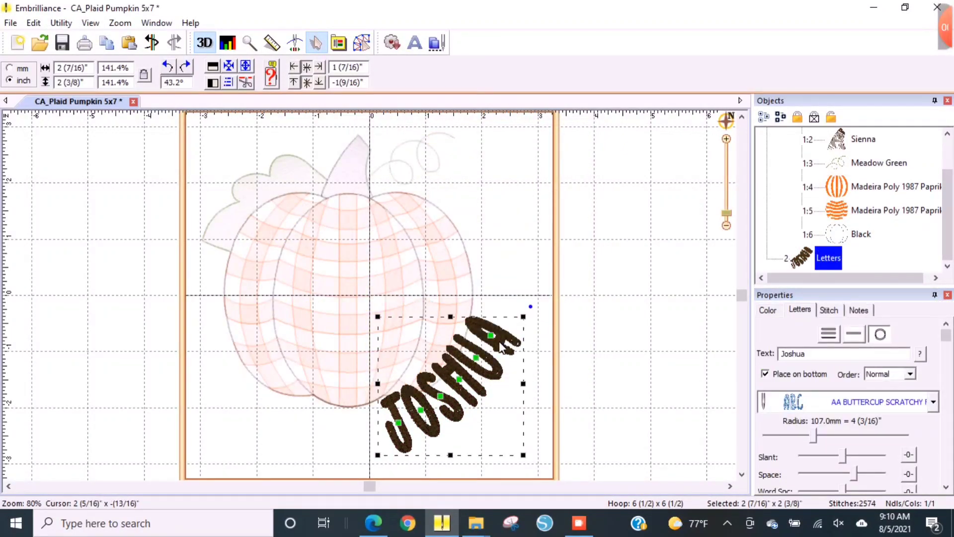
Move the name outside the hoop, shift the pumpkin toward the hoop's center, and return the name to the pumpkin's lower-right edge
click(366, 440)
drag(451, 387, 631, 351)
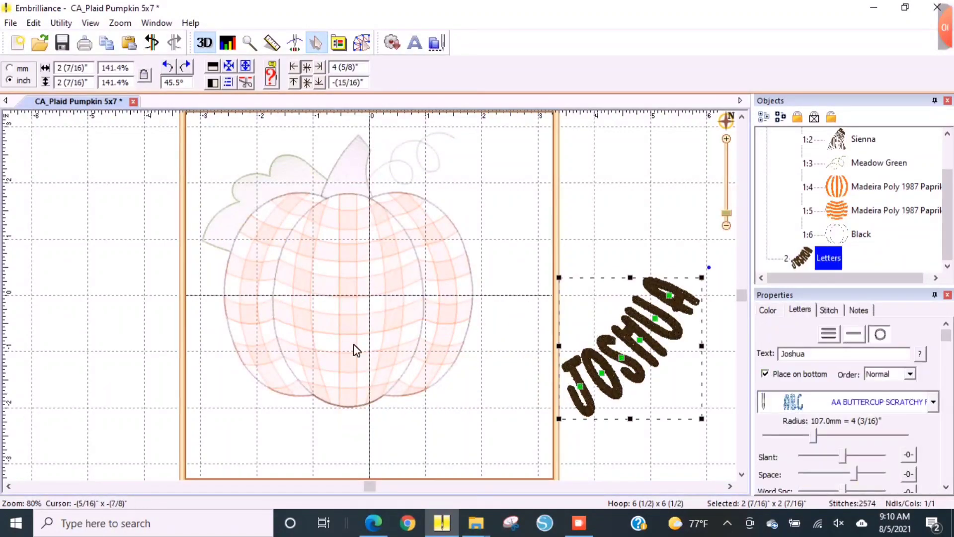
drag(356, 345, 373, 362)
drag(610, 337, 444, 385)
click(304, 461)
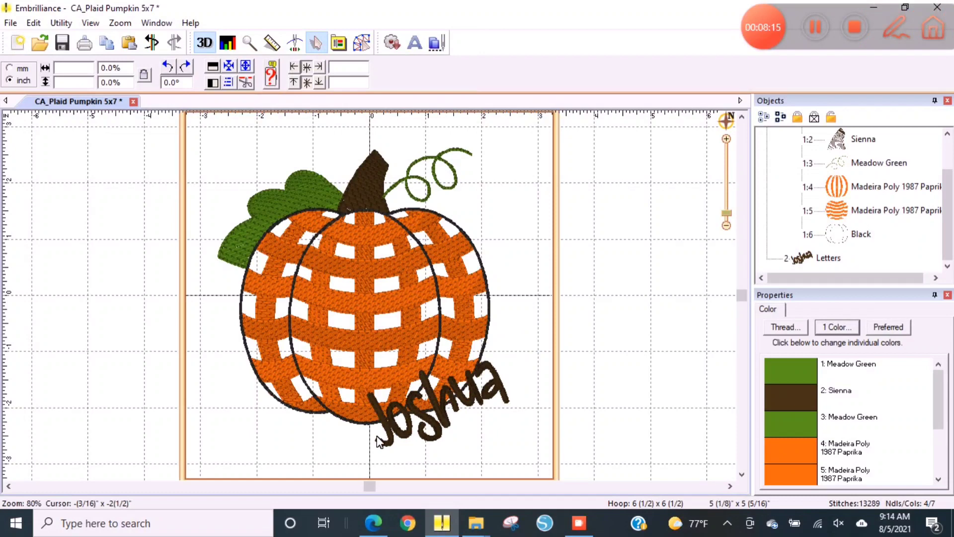
Tilt the name lettering more steeply and position it along the pumpkin's lower-right curve
click(440, 423)
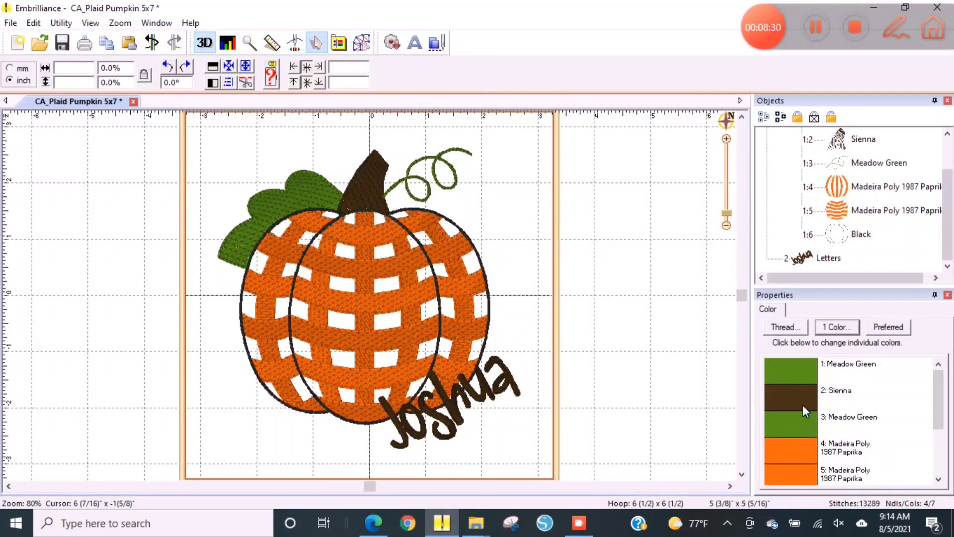
click(440, 422)
drag(440, 423, 448, 408)
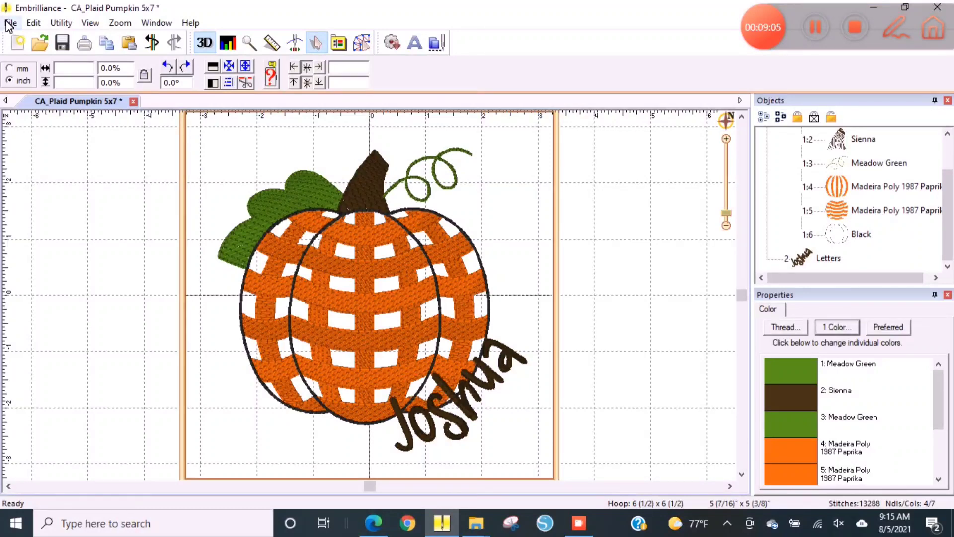
Save the working file as Plaid_pumpkin and start saving the design as a stitch file
click(9, 24)
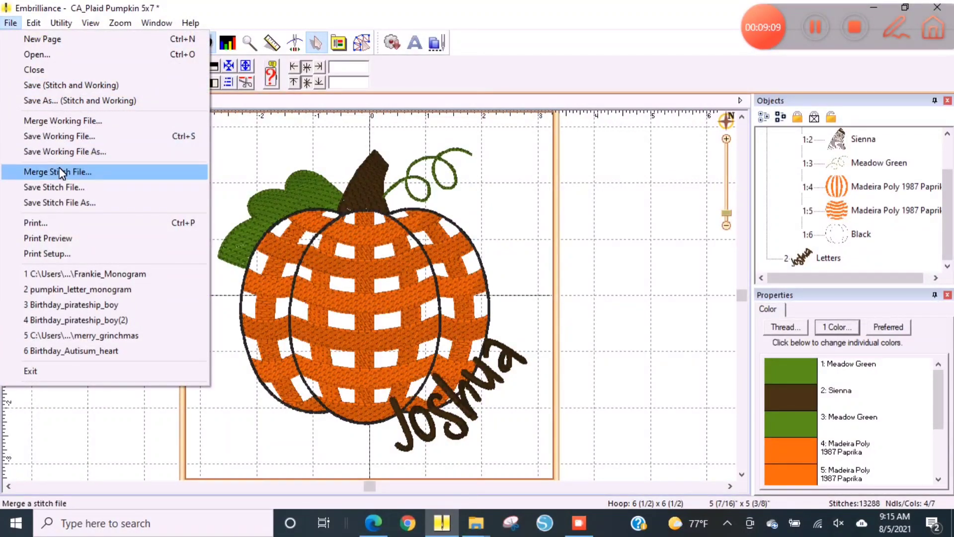
click(50, 135)
click(395, 333)
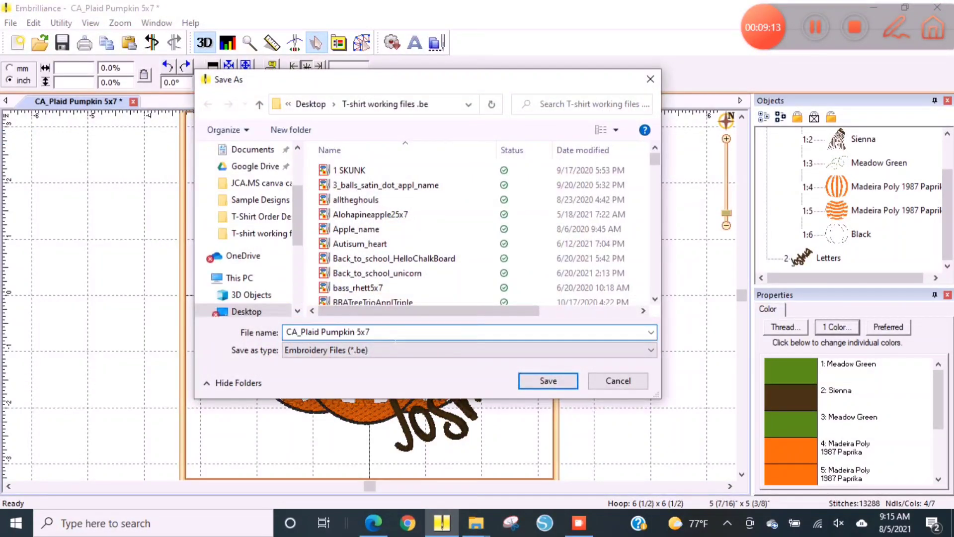
key(ctrl+a)
key(BackSpace)
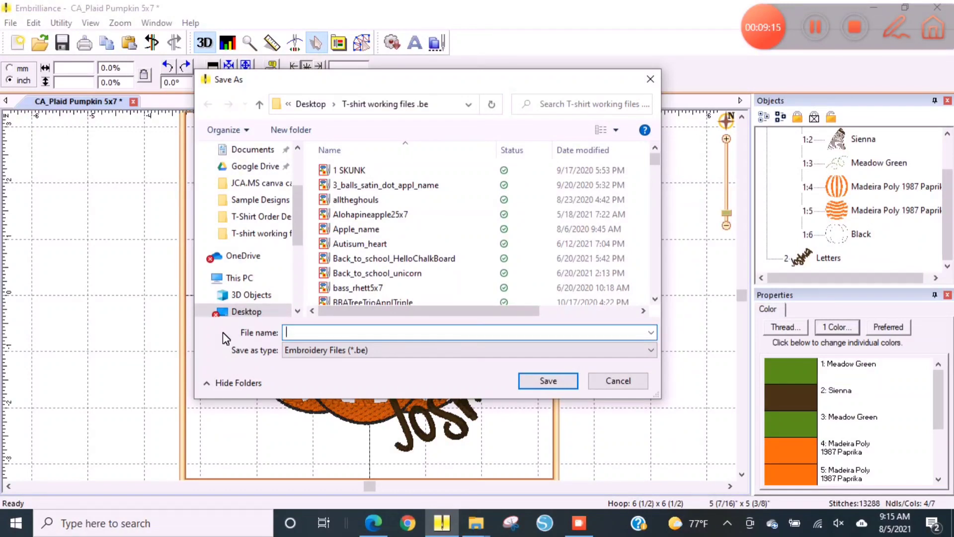
text(Pl)
text(aid_pumpkin)
click(549, 381)
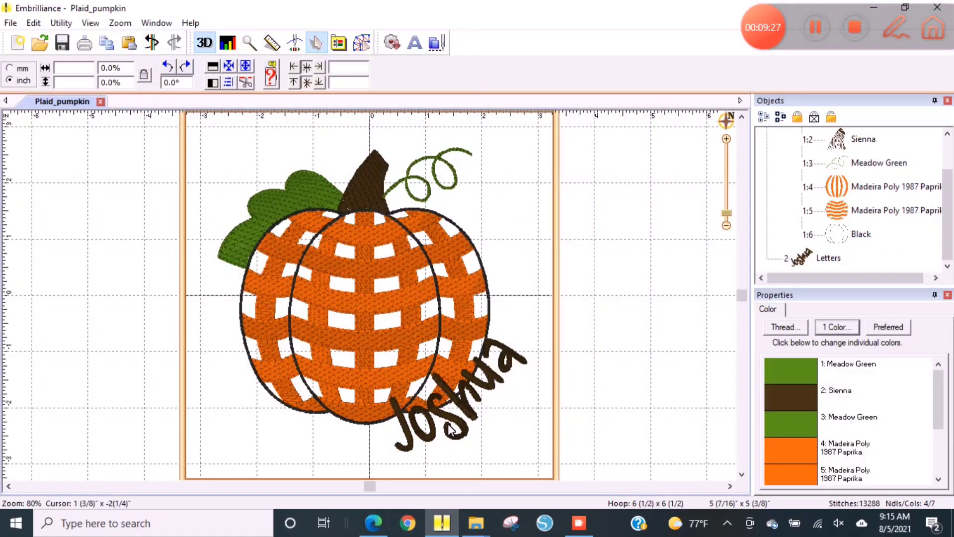
click(10, 23)
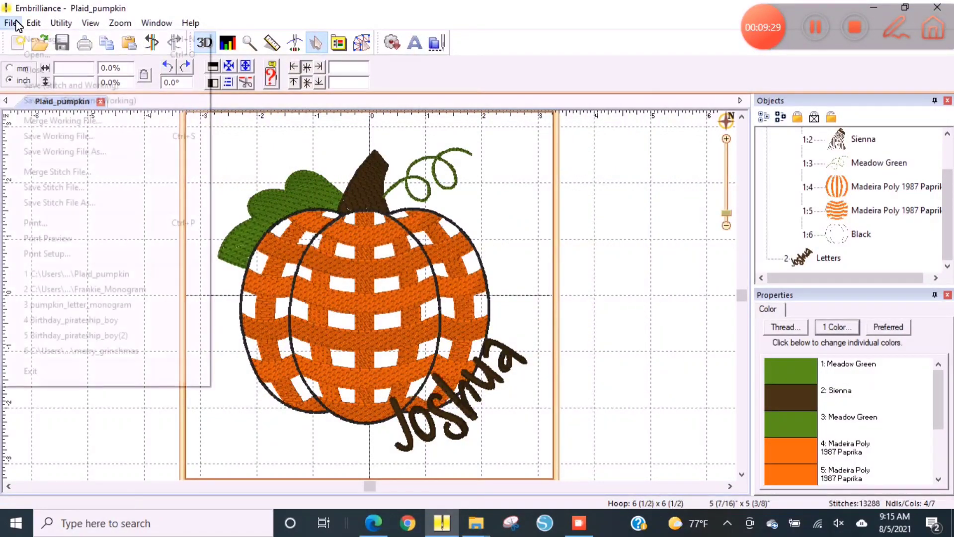
click(71, 203)
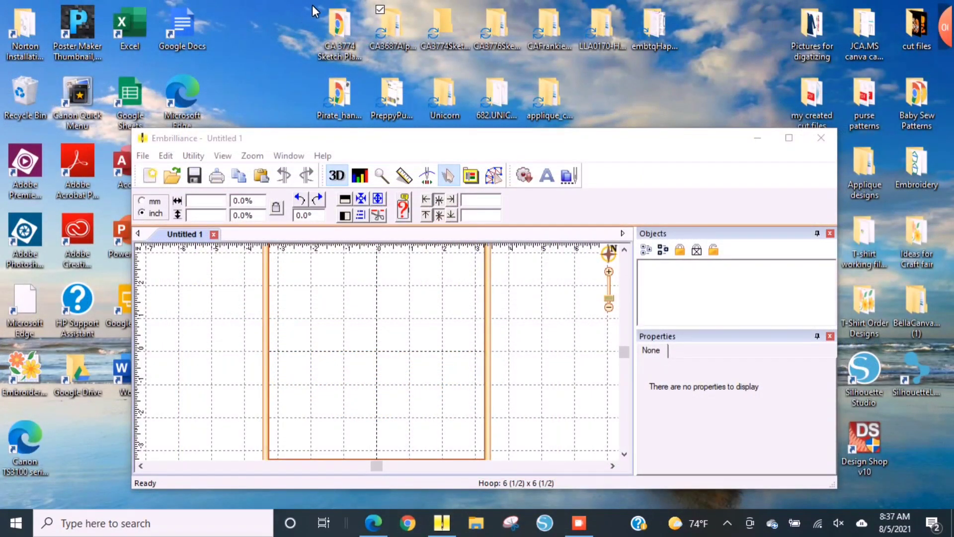
Open the CA-BX folder inside CA3687AlphabetwithPumpkinSATIN and narrow its window so the embroidery workspace is accessible
click(396, 34)
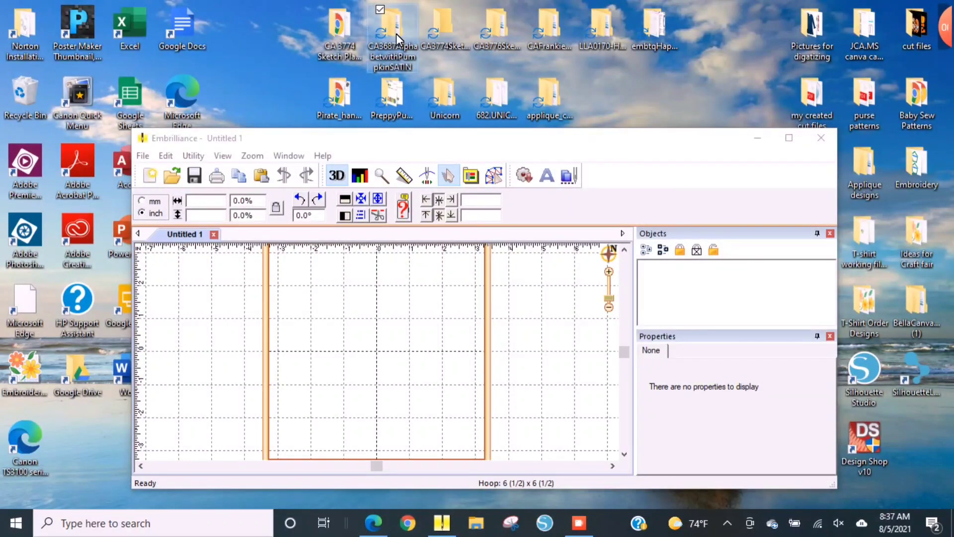
double_click(396, 34)
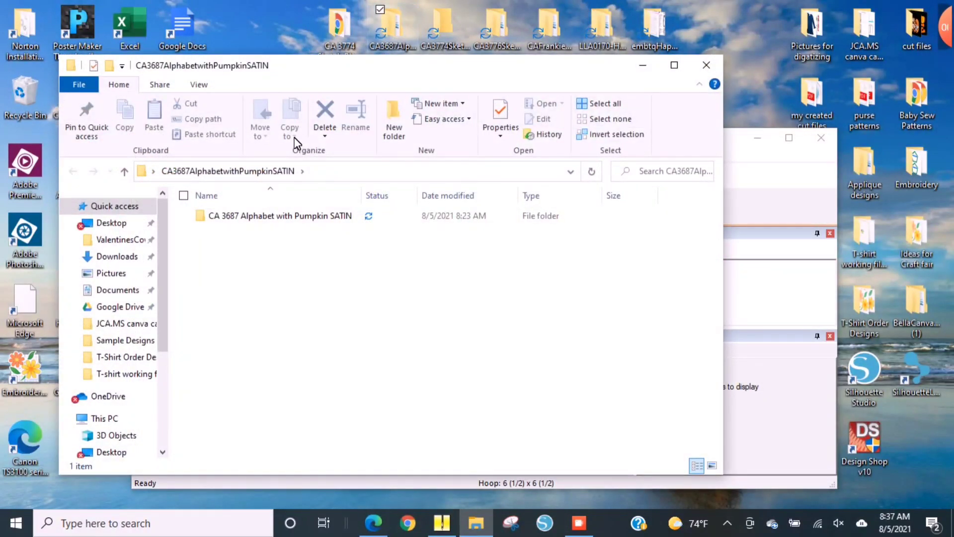
double_click(272, 217)
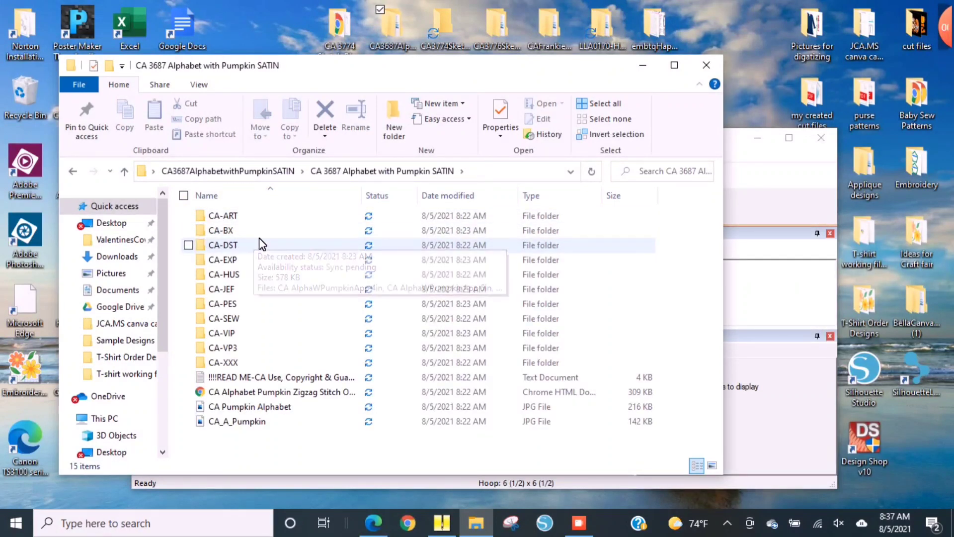
double_click(225, 231)
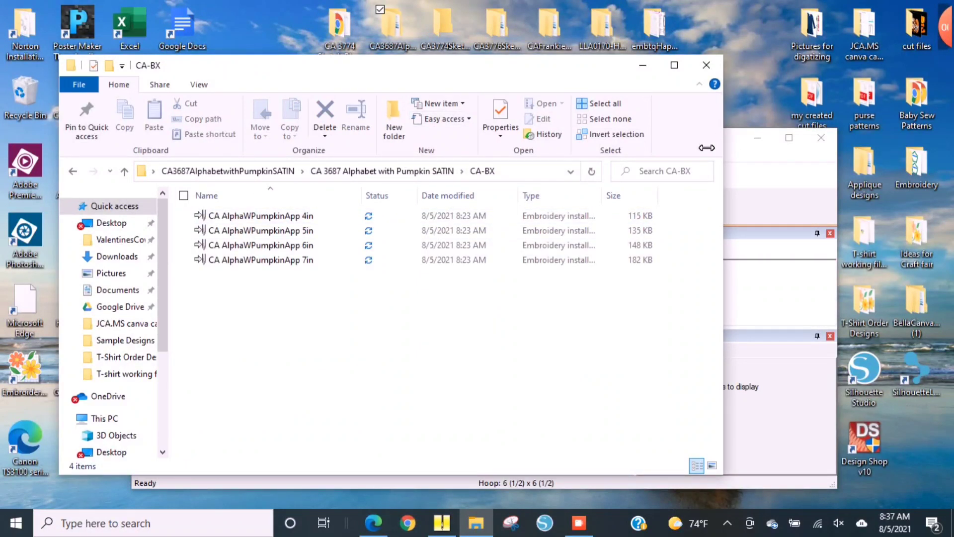
drag(706, 148, 430, 163)
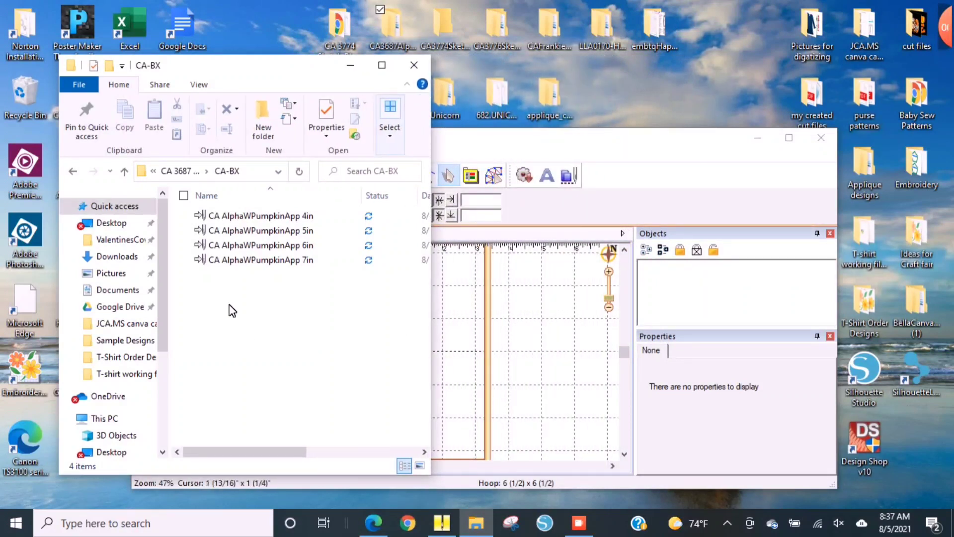
Install the CA AlphaWPumpkinApp 4in font into Embrilliance and move the folder window clear of the workspace
click(259, 217)
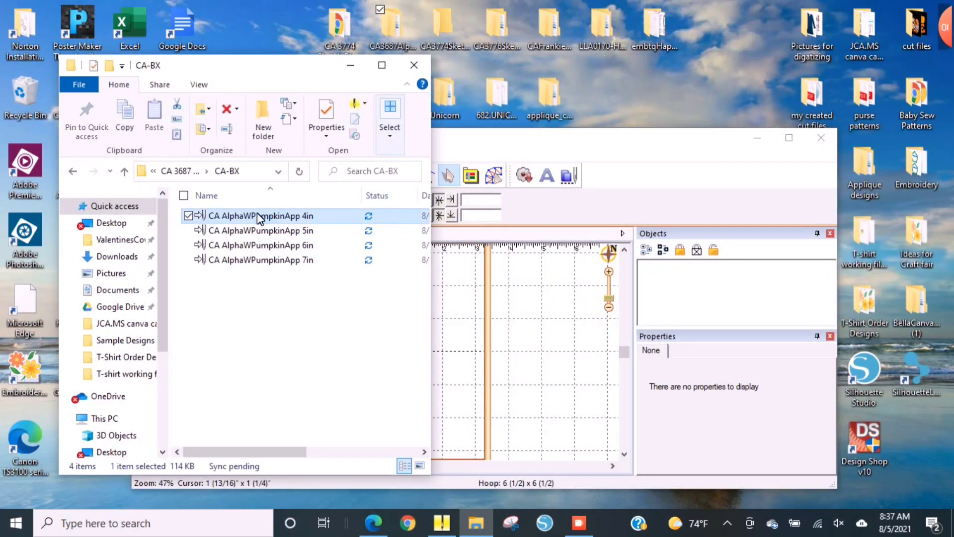
drag(258, 216, 440, 285)
drag(488, 342, 491, 343)
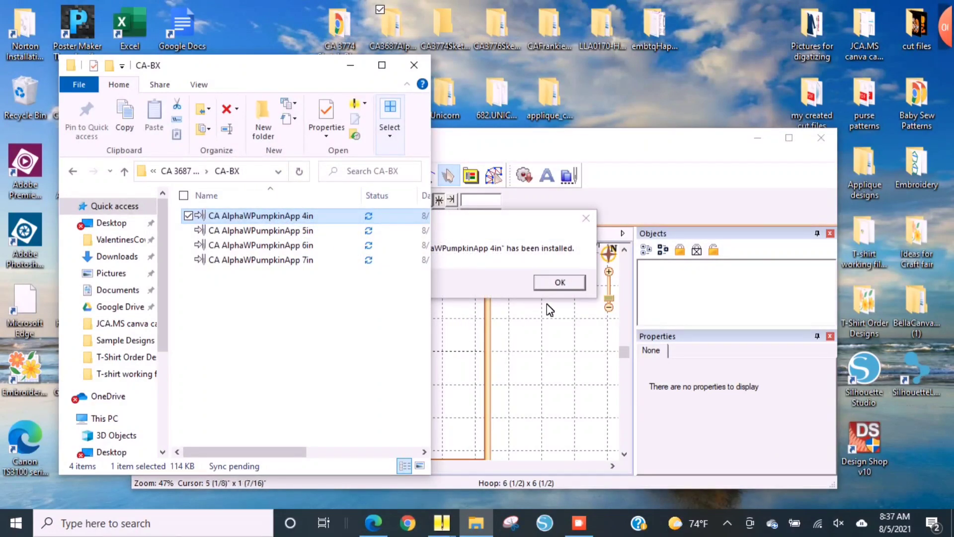
drag(269, 76, 124, 160)
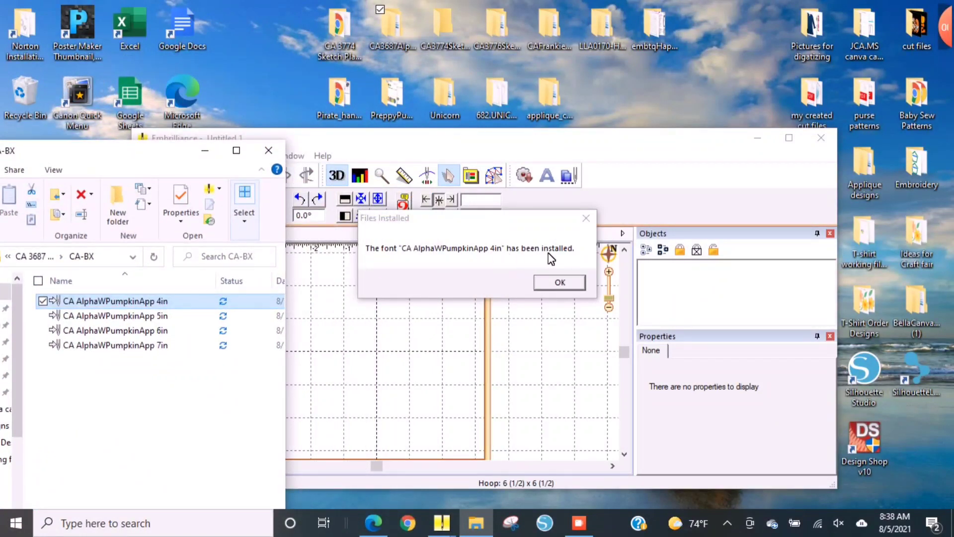
click(559, 283)
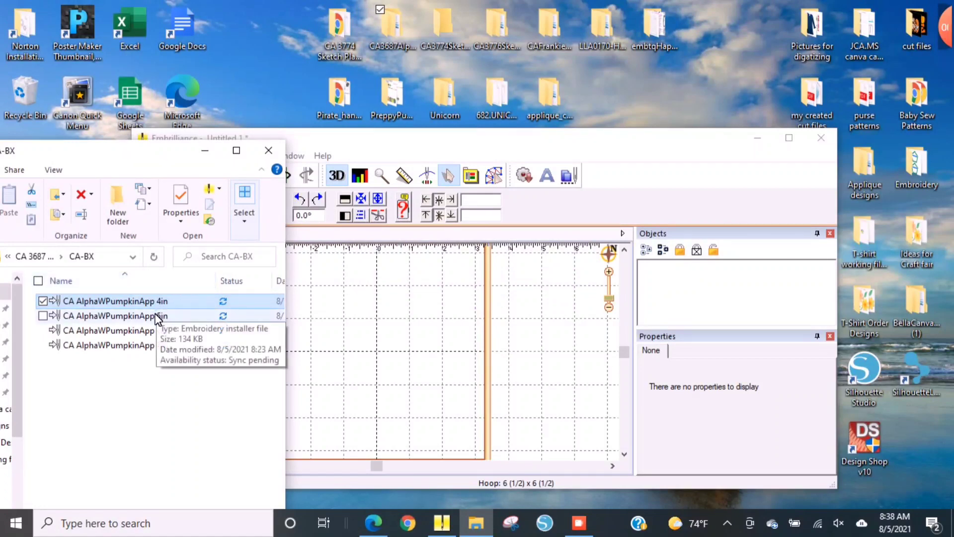
Install the CA AlphaWPumpkinApp 5in font from the CA-BX folder
drag(160, 315, 384, 328)
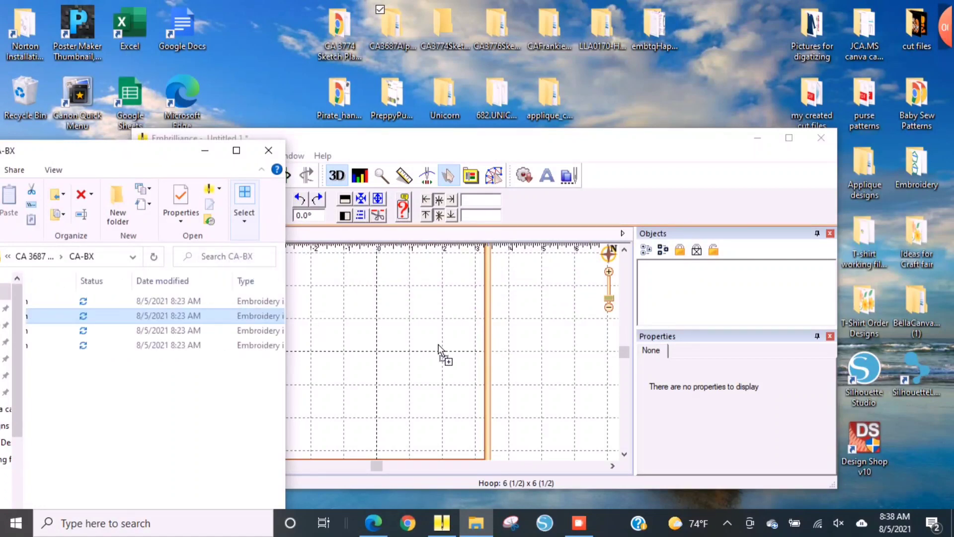
drag(439, 350, 440, 350)
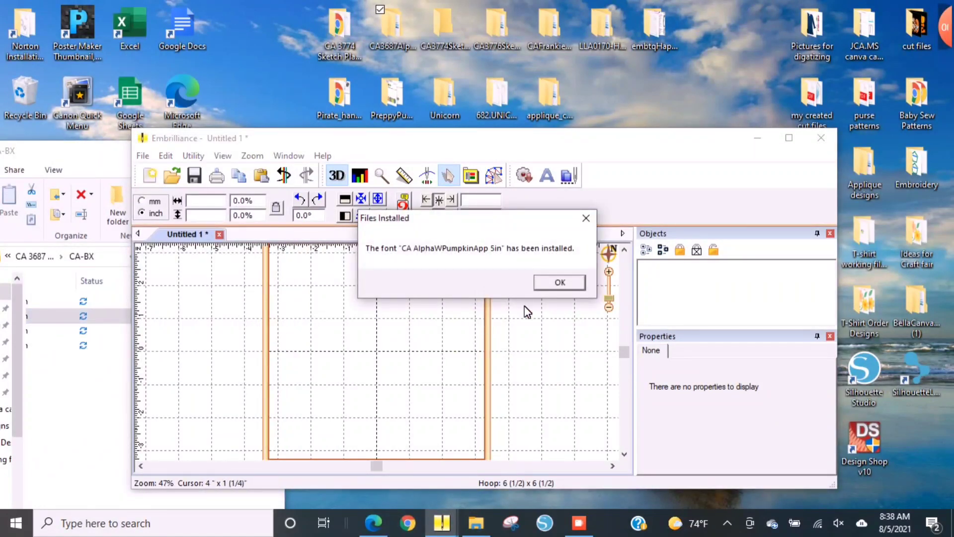
click(566, 288)
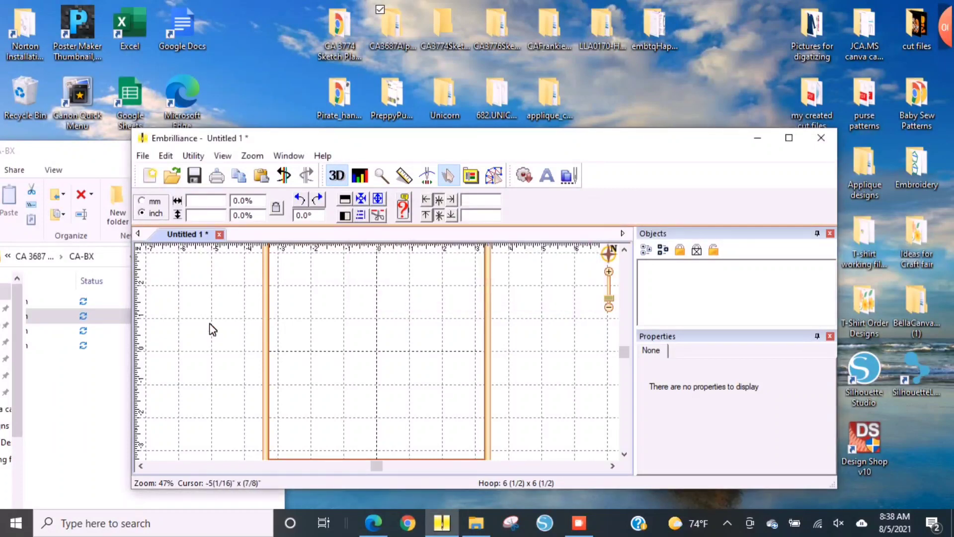
Install the CA AlphaWPumpkinApp 6in and 7in fonts from the CA-BX folder
click(64, 385)
drag(99, 329, 198, 336)
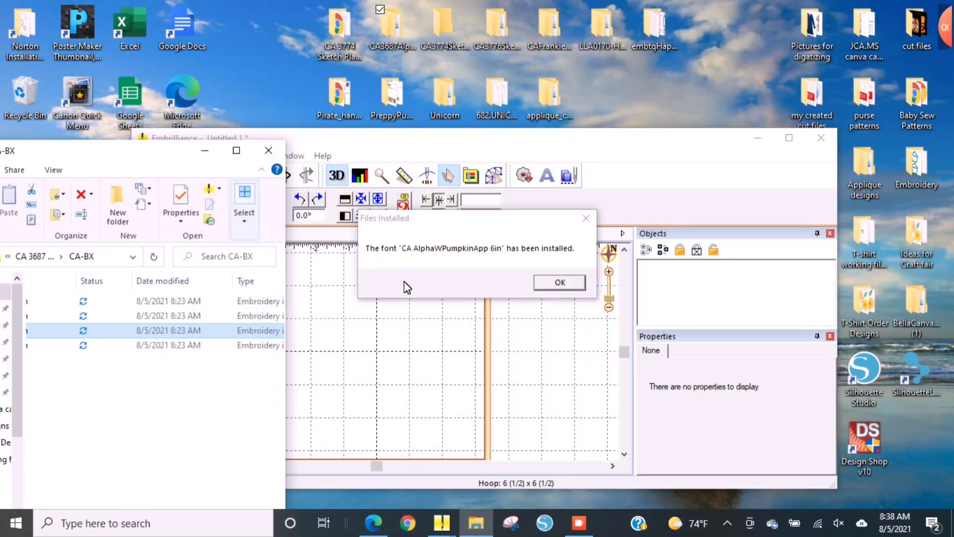
click(577, 282)
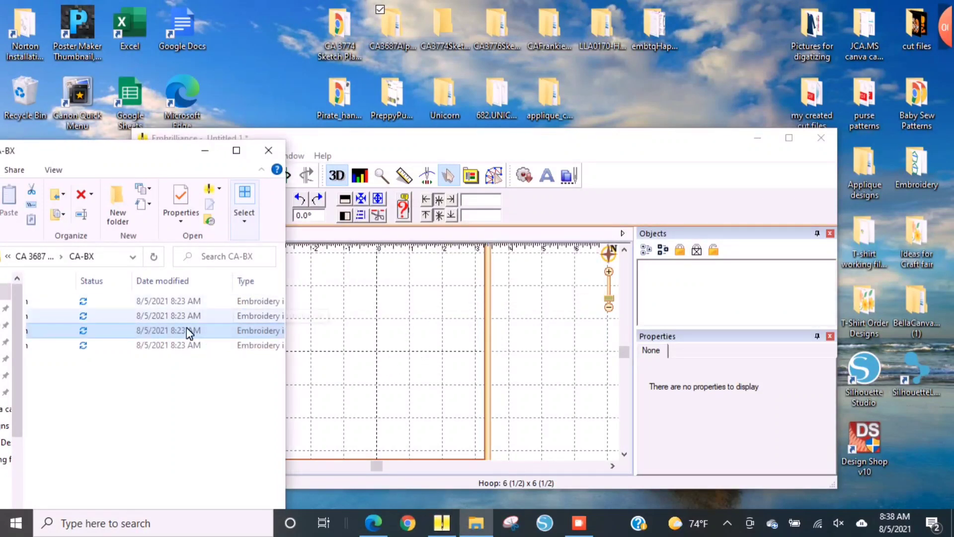
click(141, 348)
drag(140, 348, 404, 353)
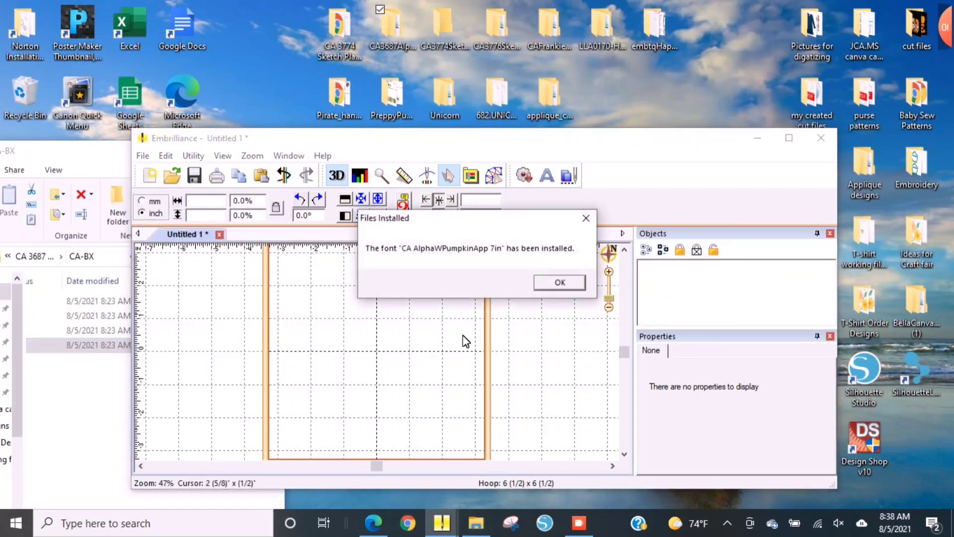
Dismiss the font installation message, close the CA-BX folder window, and maximize the Embrilliance workspace
click(575, 289)
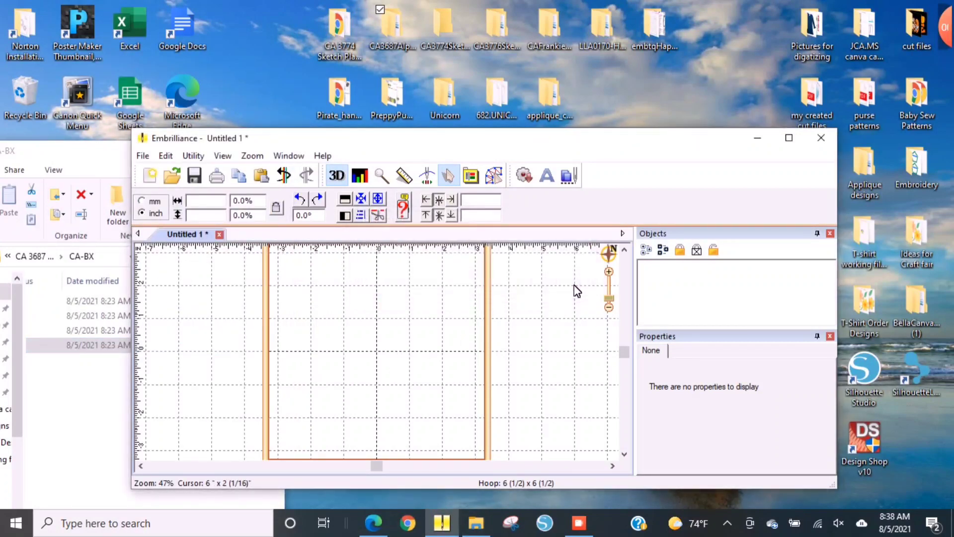
click(118, 160)
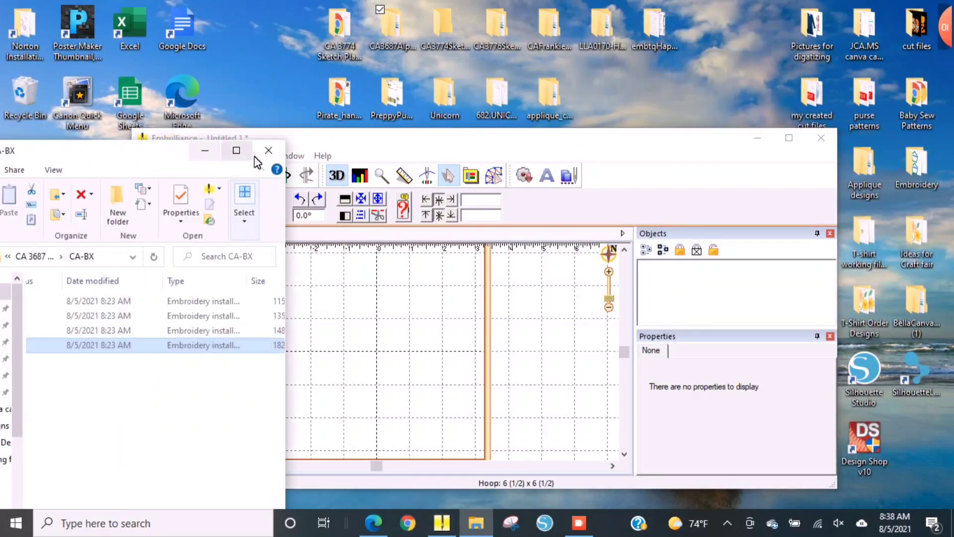
click(269, 150)
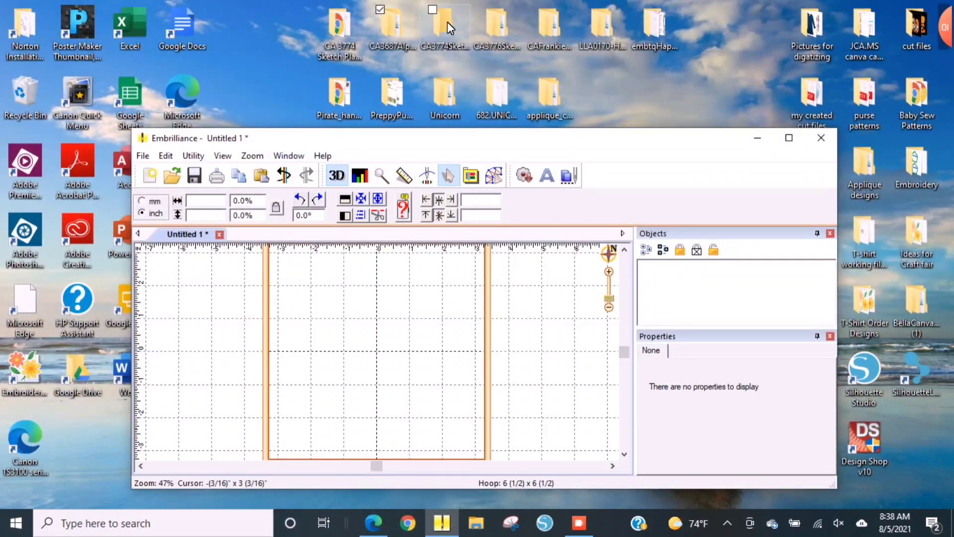
click(544, 31)
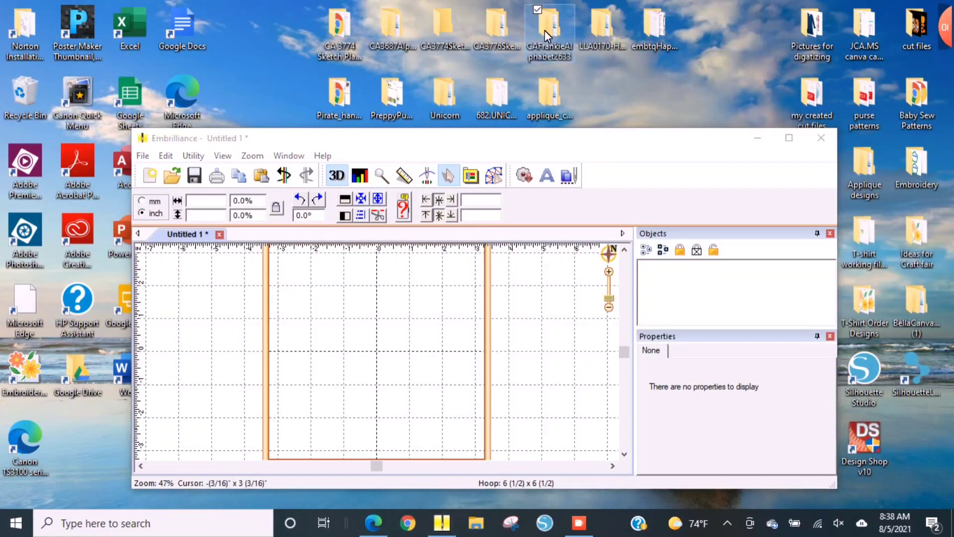
double_click(612, 137)
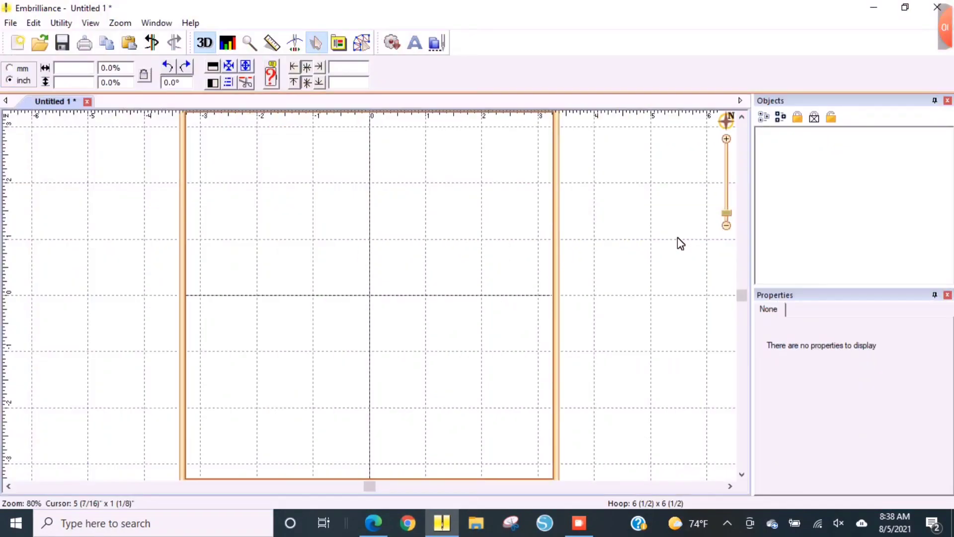
Add a lettering object in the CA AlphaWPumpkinApp 6in font with the text J
click(414, 45)
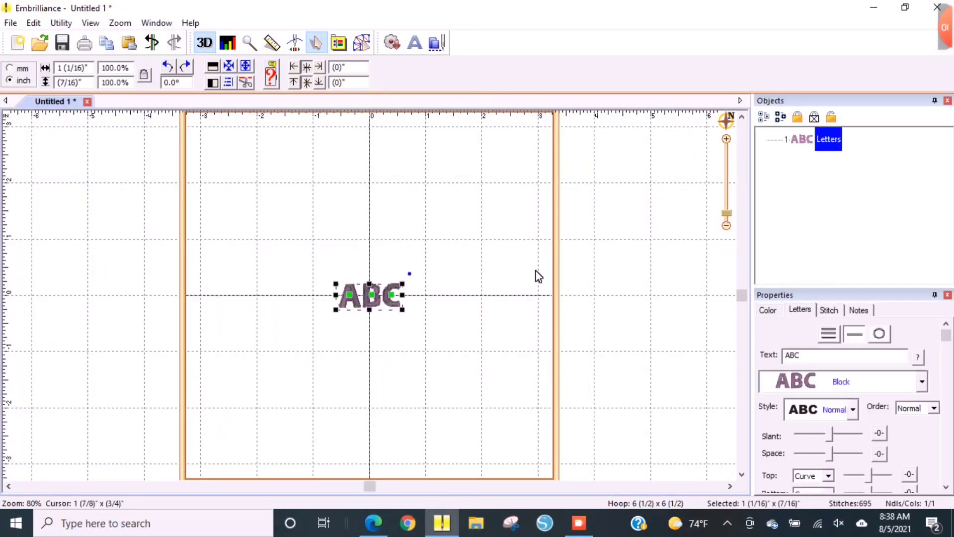
click(922, 381)
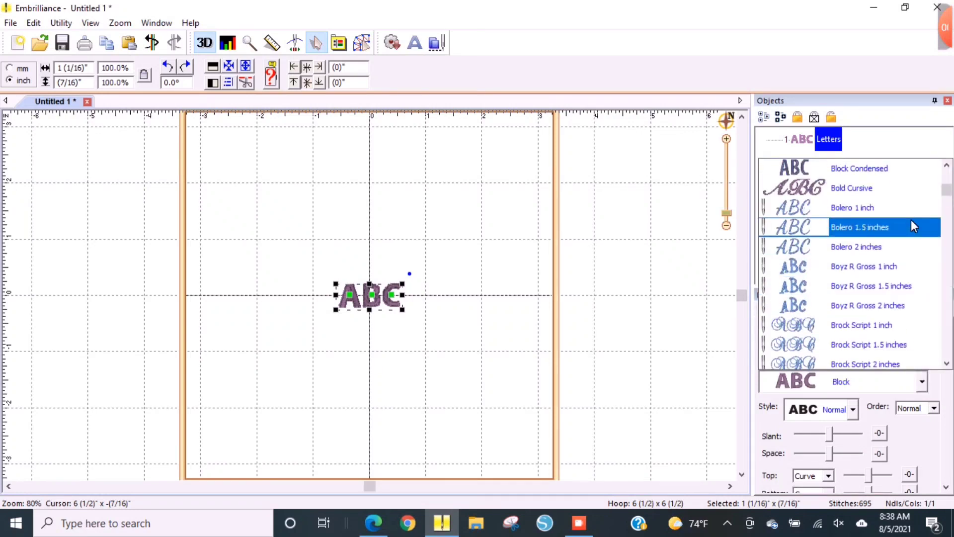
drag(948, 197, 949, 202)
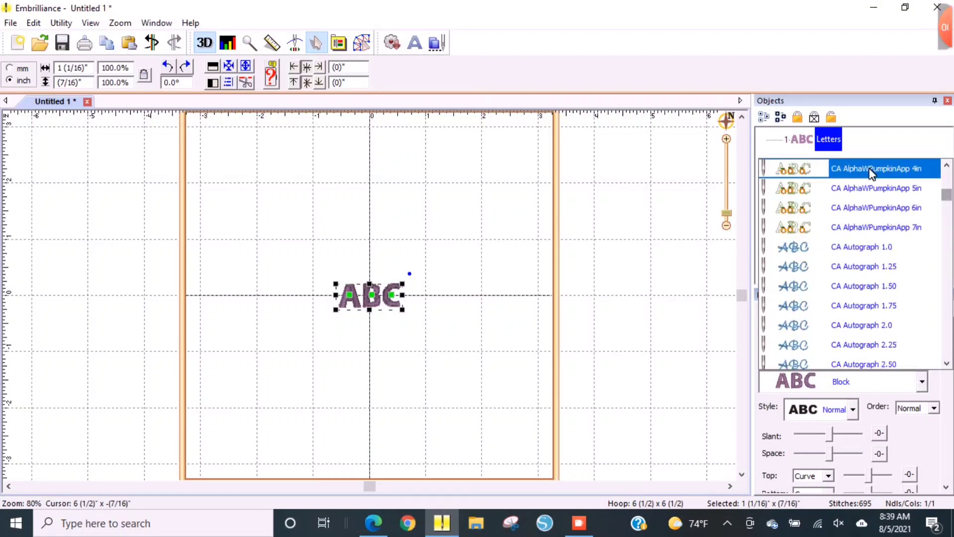
click(877, 211)
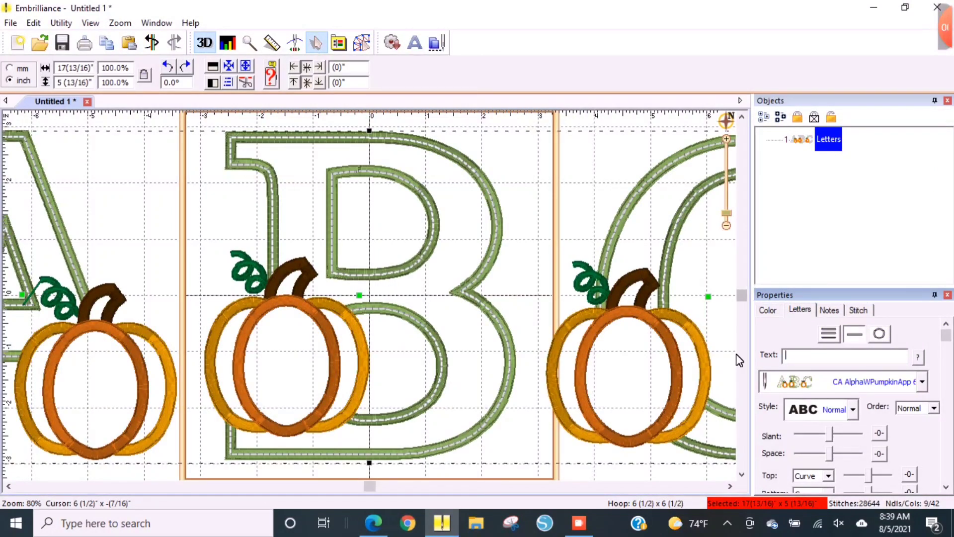
text(J)
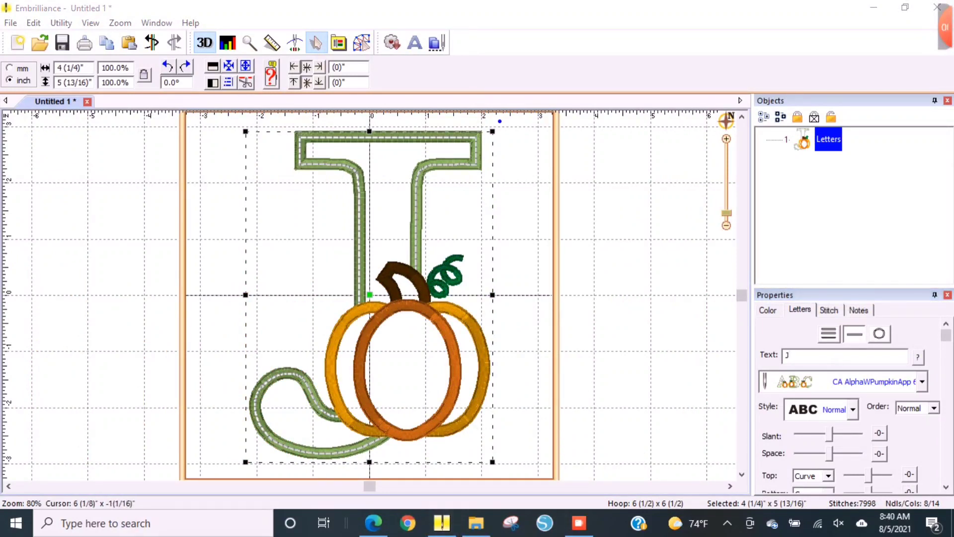
Change the pumpkin letter J to the CA AlphaWPumpkinApp 5in font and move it up about 1/2 inch in the hoop
click(923, 382)
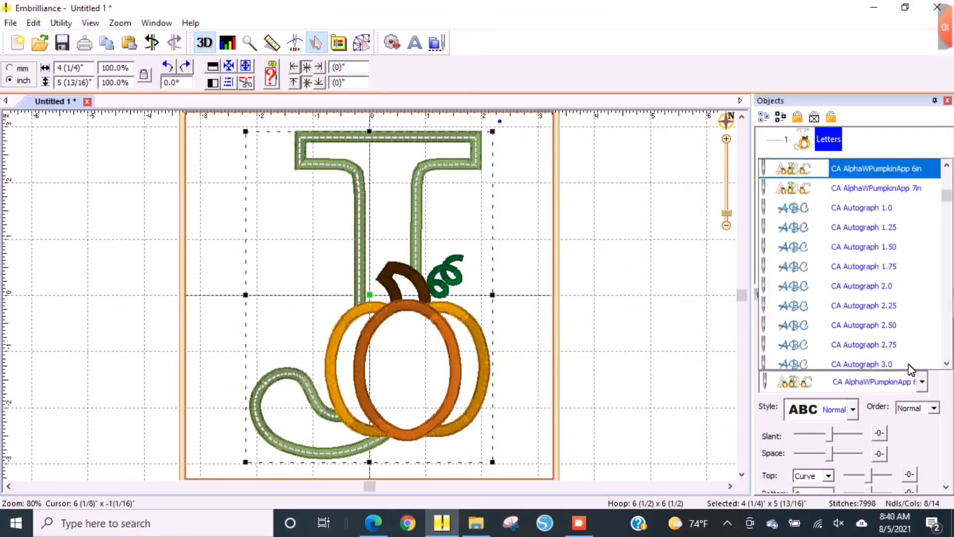
click(947, 167)
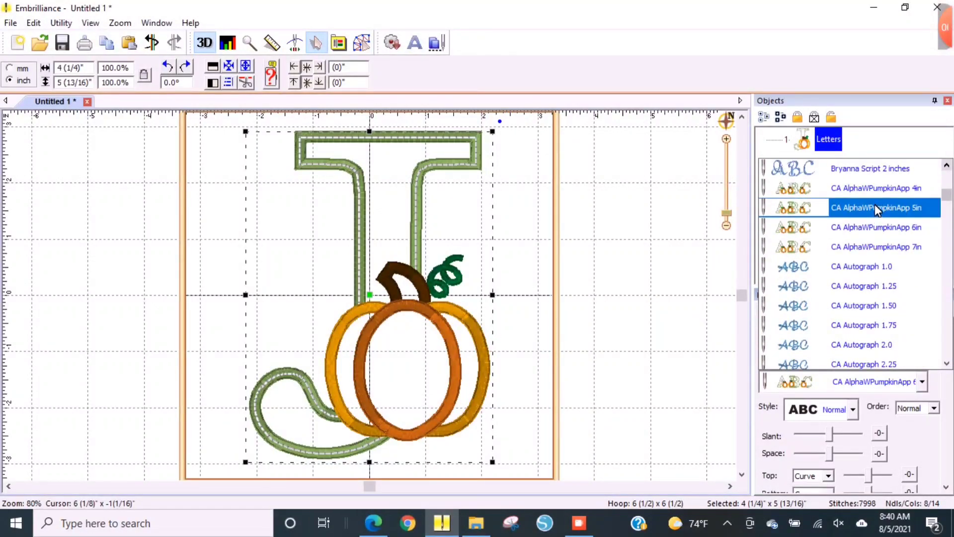
click(875, 208)
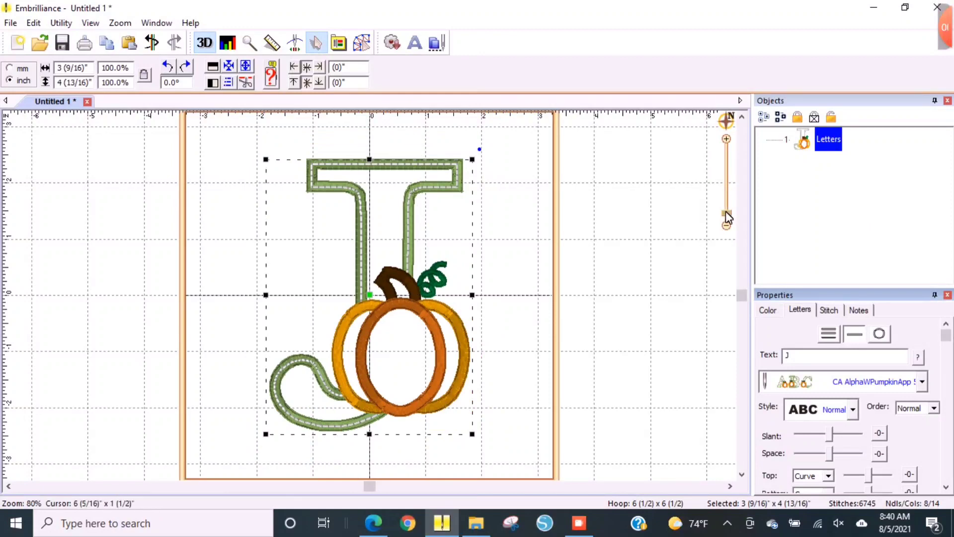
drag(726, 215, 727, 218)
click(362, 243)
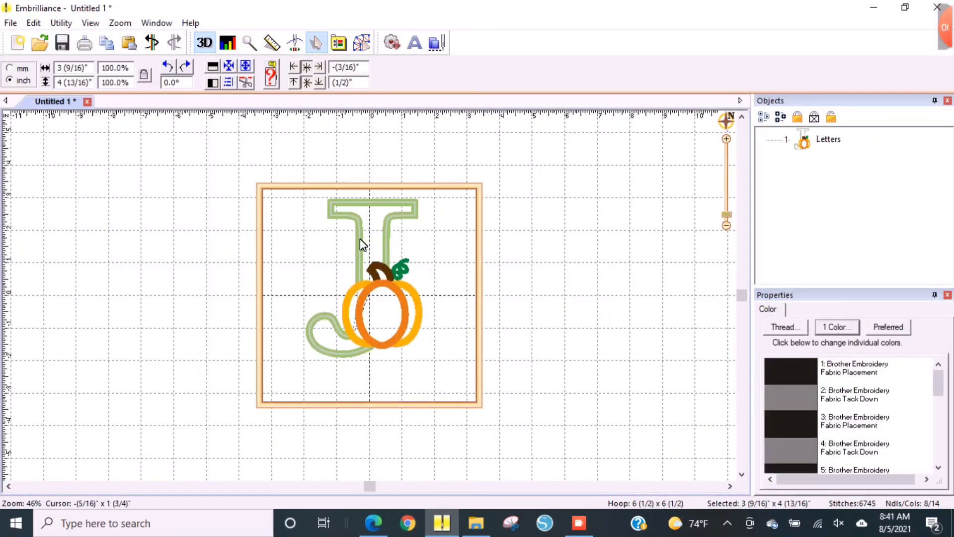
click(362, 243)
Add a second lettering object and set its text to the recipient's first name
click(415, 43)
click(692, 363)
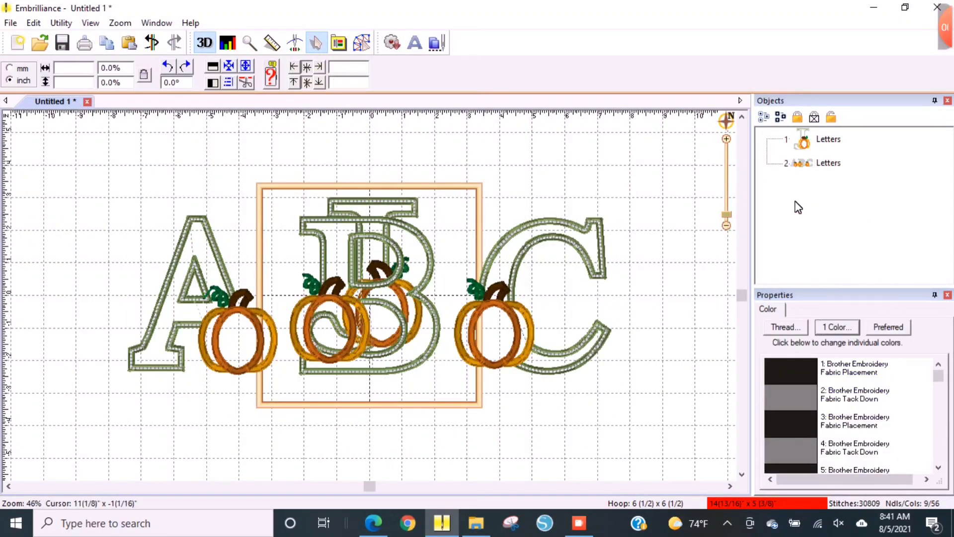
click(829, 163)
text(JOCELYN)
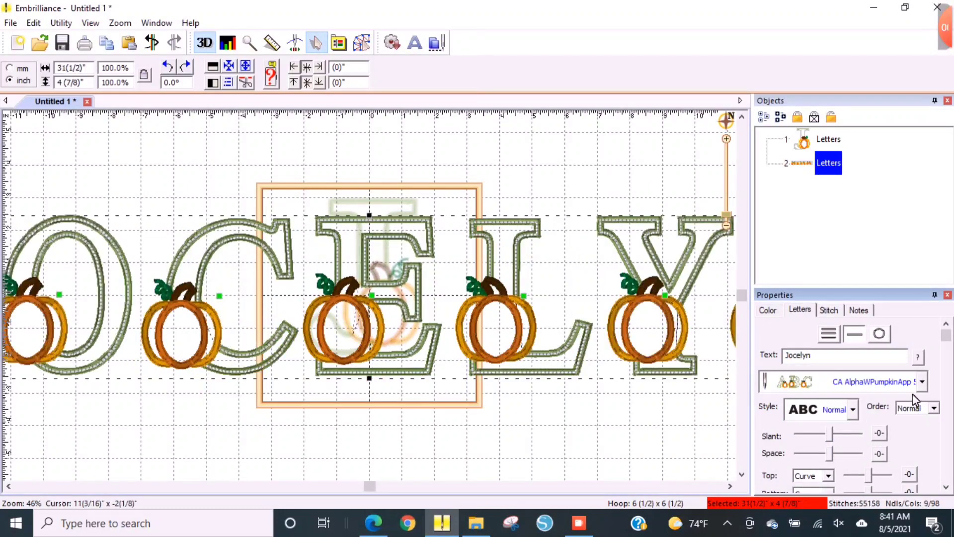
Preview installed fonts on the name, from CA Farmhouse Lemonade Floss onward, and apply I2SSmoothieShoppe 1_5in
click(922, 382)
mouse_move(946, 189)
mouse_down()
mouse_move(948, 217)
mouse_move(948, 184)
mouse_move(947, 208)
mouse_up()
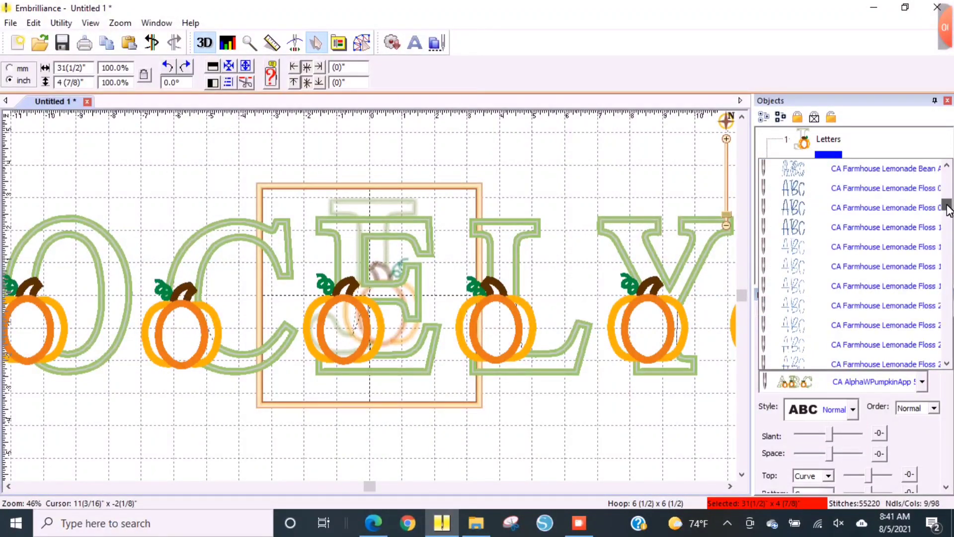
click(924, 196)
click(916, 385)
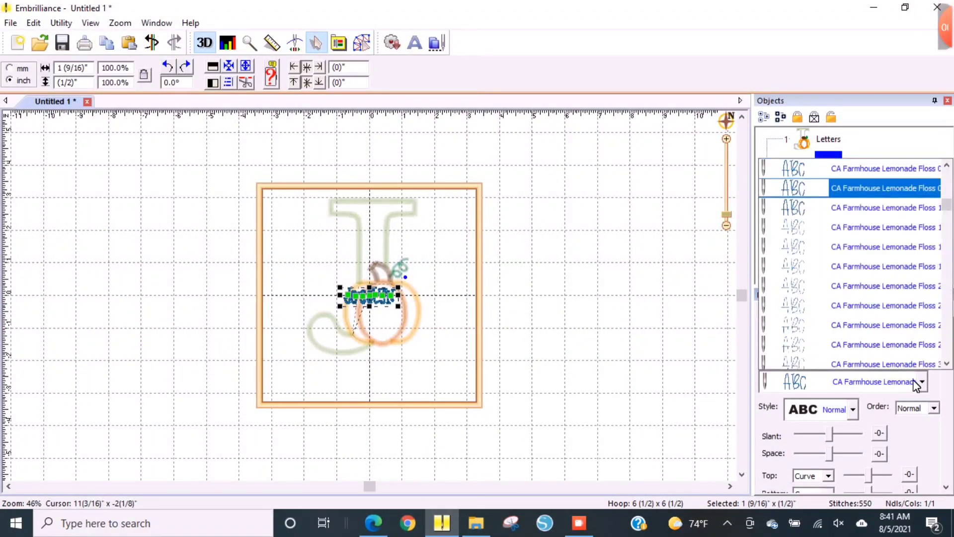
key(Down)
key(Down)
key(Down)
key(Down)
key(Down)
key(Down)
key(Down)
key(Down)
key(Down)
key(Down)
key(Down)
key(Down)
key(Down)
key(Down)
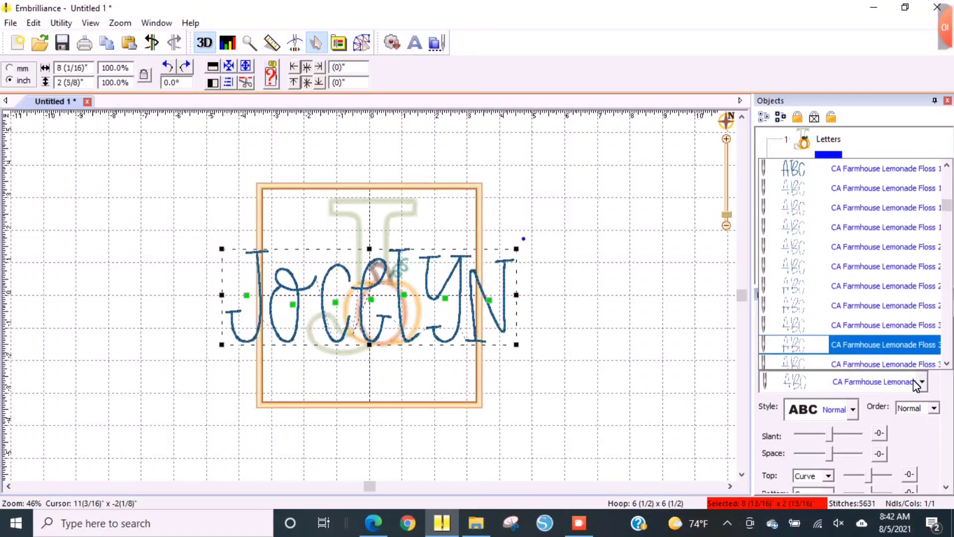
key(Down)
key(Down)
key(Down)
key(Down)
key(Down)
key(Down)
key(Down)
key(Down)
key(Down)
key(Down)
key(Down)
key(Down)
key(Down)
key(Down)
key(Down)
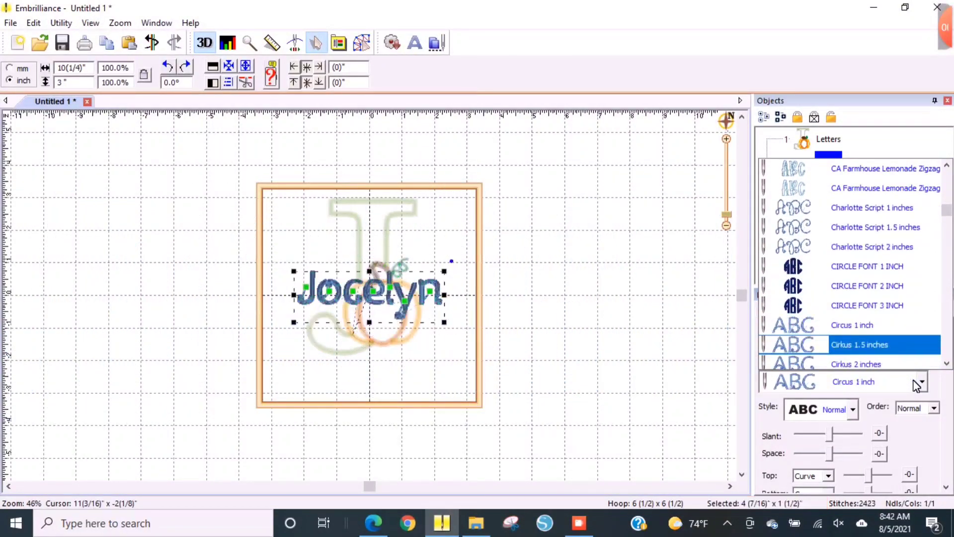
key(Down)
key(Down)
key(Down)
key(Down)
key(Down)
key(Down)
key(Down)
key(Down)
key(Down)
key(Down)
key(Down)
key(Down)
key(Down)
key(Down)
key(Down)
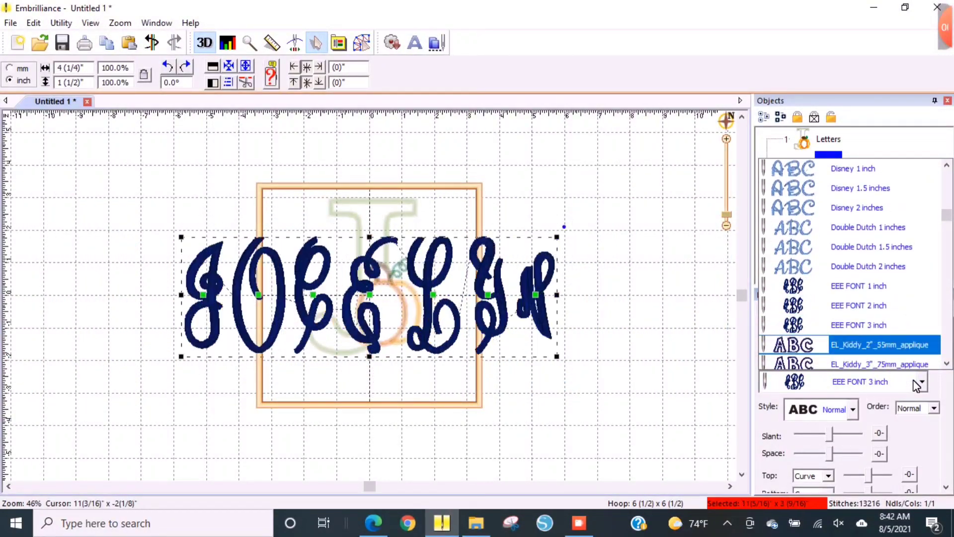
key(Down)
key(Down)
key(Down)
key(Down)
key(Down)
key(Down)
key(Down)
key(Down)
key(Down)
key(Down)
key(Down)
key(Down)
key(Down)
key(Down)
key(Down)
key(Down)
key(Down)
key(Down)
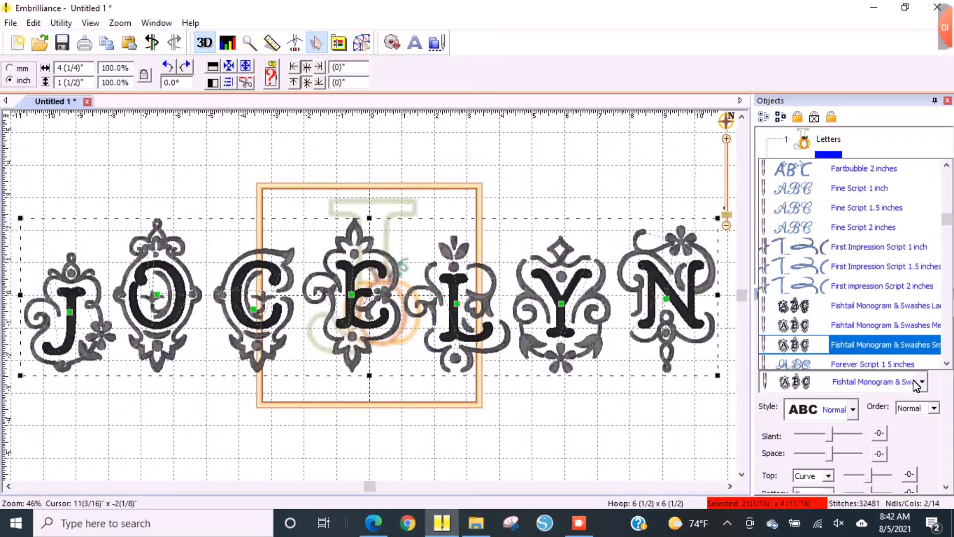
key(Down)
key(Down)
key(Down)
key(Down)
key(Down)
key(Down)
key(Down)
key(Down)
key(Down)
key(Down)
key(Down)
key(Down)
key(Down)
key(Down)
key(Down)
key(Down)
key(Down)
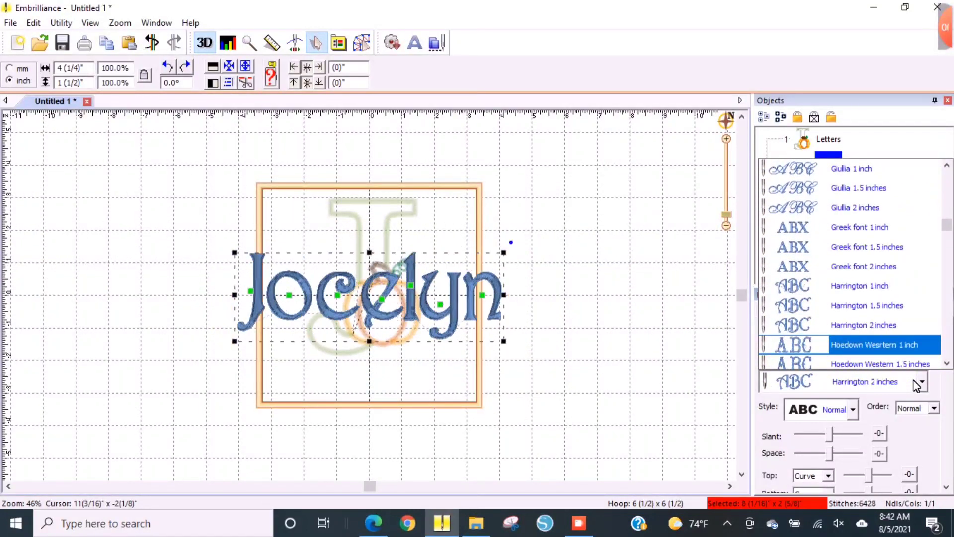
key(Down)
key(Down)
key(Down)
key(Down)
key(Down)
key(Down)
key(Down)
key(Down)
key(Down)
key(Down)
key(Down)
key(Down)
key(Down)
key(Down)
key(Down)
key(Down)
key(Down)
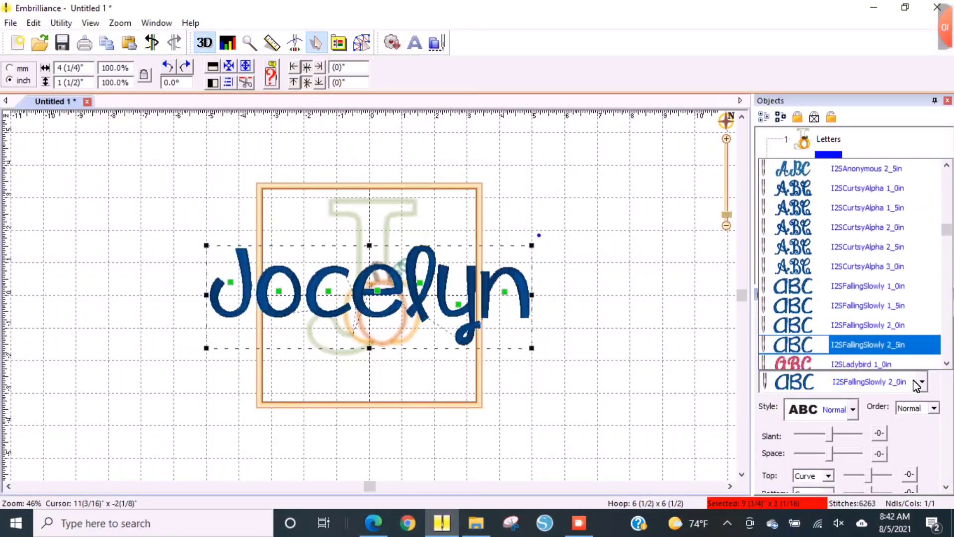
key(Down)
key(Down)
key(Down)
key(Down)
key(Down)
key(Down)
key(Down)
key(Down)
key(Down)
key(Down)
key(Down)
key(Down)
key(Down)
key(Down)
key(Down)
key(Down)
key(Down)
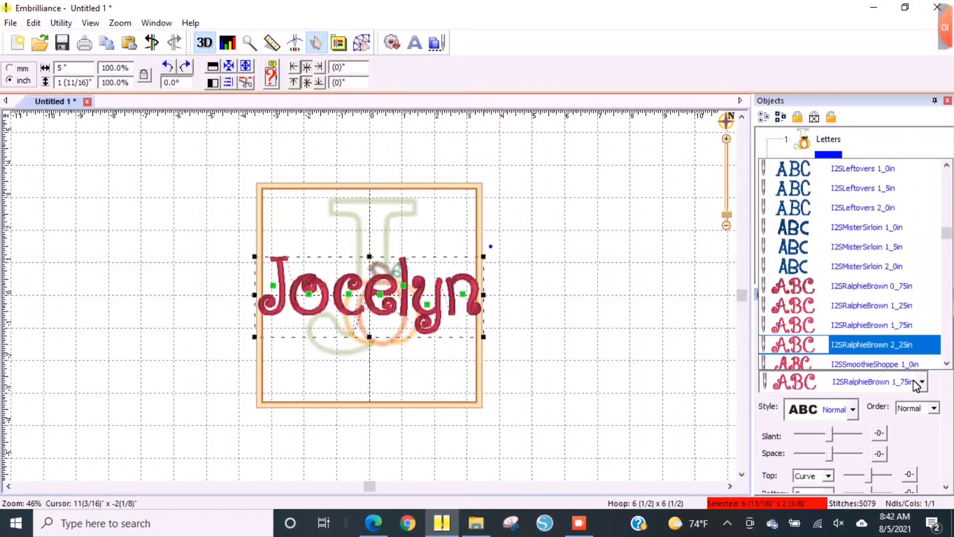
key(Up)
key(Up)
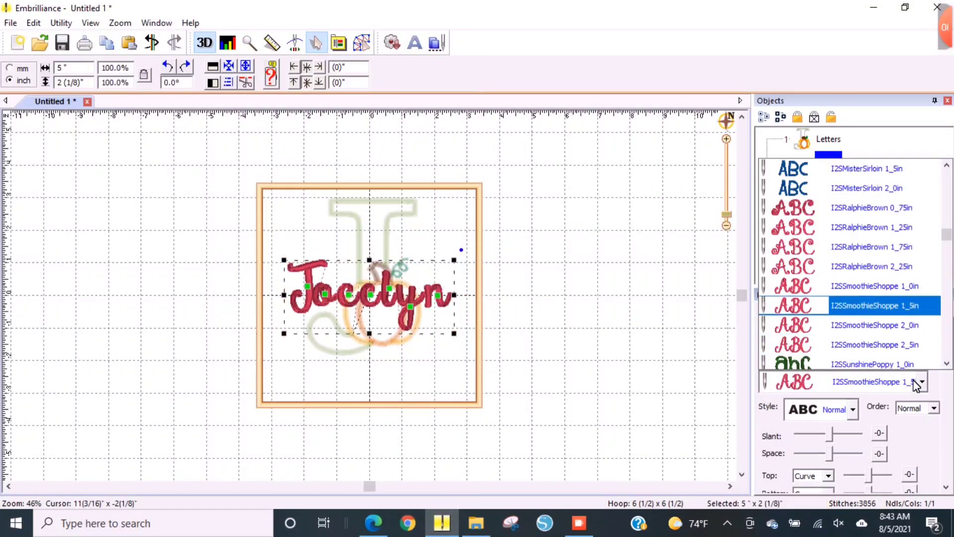
click(917, 383)
Move the name beneath the pumpkin letter, about 2 1/4 inches below center, and change its font to ZAS Magnolia Sky 1in
drag(387, 293, 387, 363)
click(388, 363)
click(922, 381)
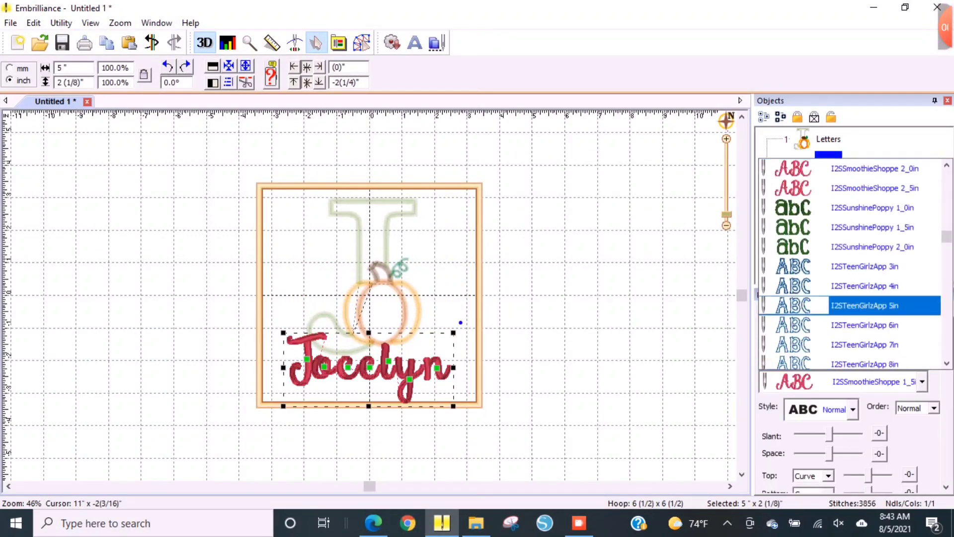
scroll(852, 263, down, 5)
scroll(853, 264, down, 10)
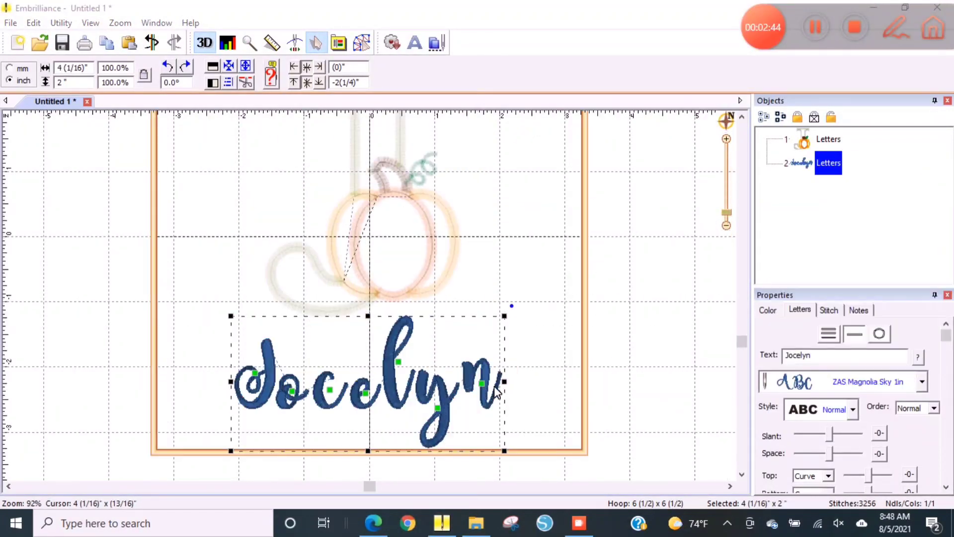
Tighten the name's spacing by shifting the last letter back and the third, fourth and fifth letters forward
click(482, 384)
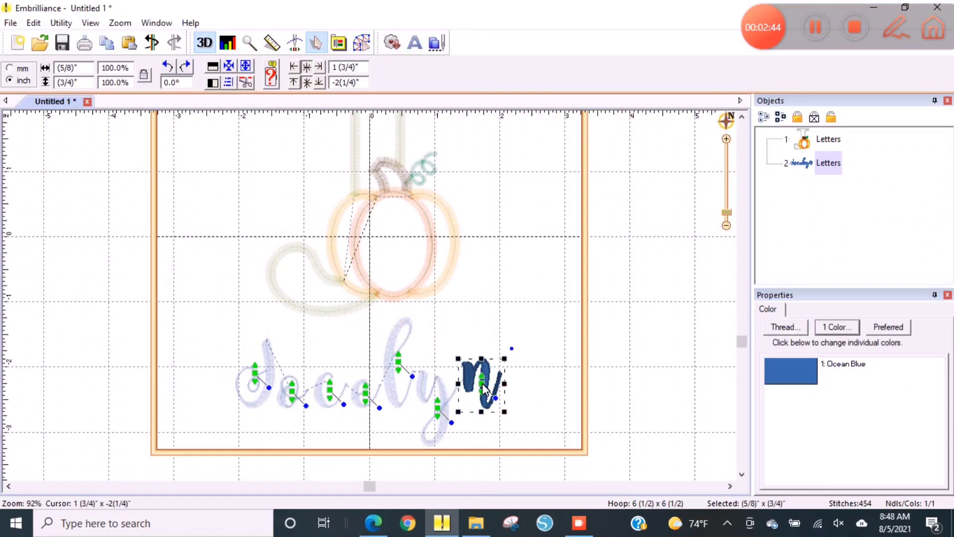
click(402, 366)
drag(366, 392, 376, 393)
drag(313, 394, 331, 393)
Shift the name's second letter toward the third letter to tighten the spacing between them
click(291, 398)
key(Right)
key(Right)
key(Right)
key(Right)
key(Right)
key(Right)
key(Right)
key(Right)
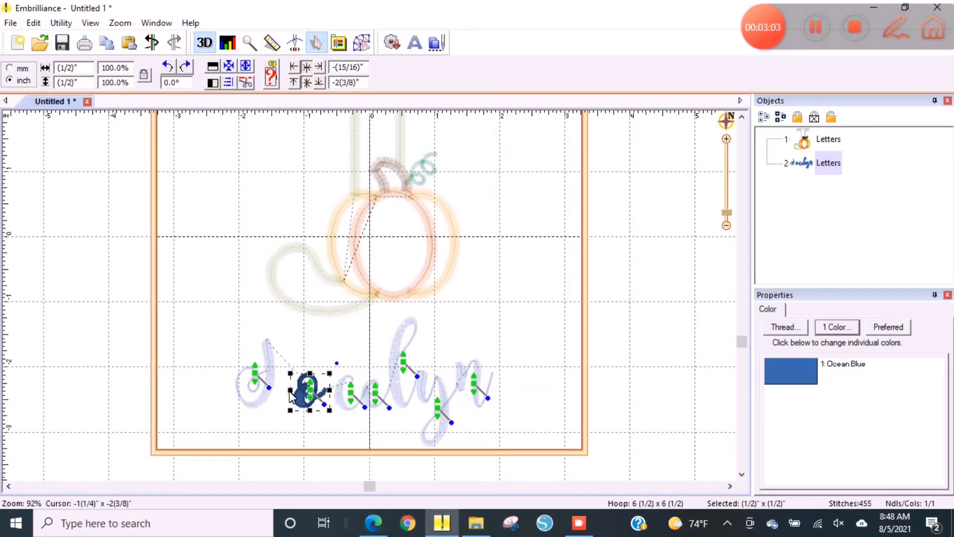
Move the name's first letter toward the second until the two letters join
click(255, 374)
key(Right)
key(Right)
key(Right)
key(Right)
key(Right)
key(Right)
key(Right)
key(Right)
key(Right)
click(202, 407)
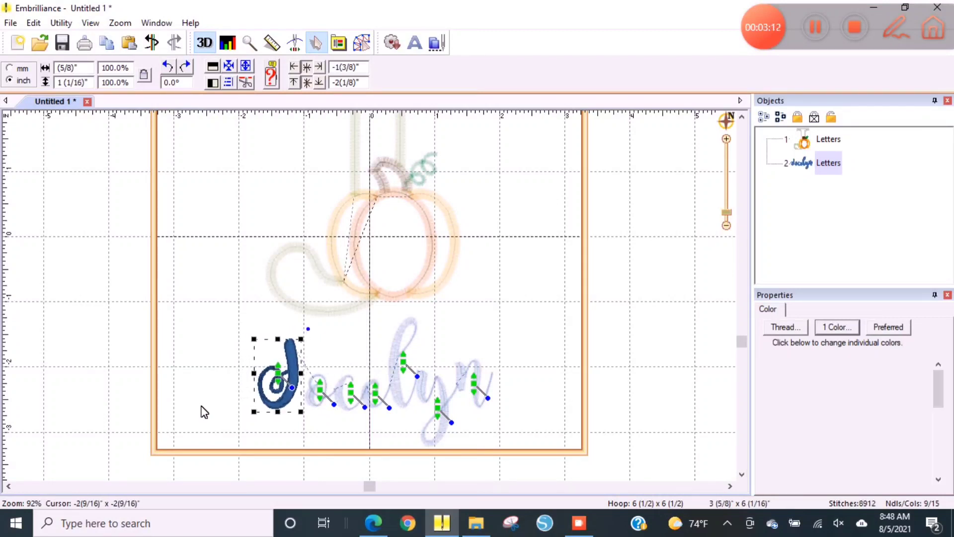
click(282, 396)
key(Right)
key(Right)
key(Right)
key(Right)
key(Right)
click(213, 378)
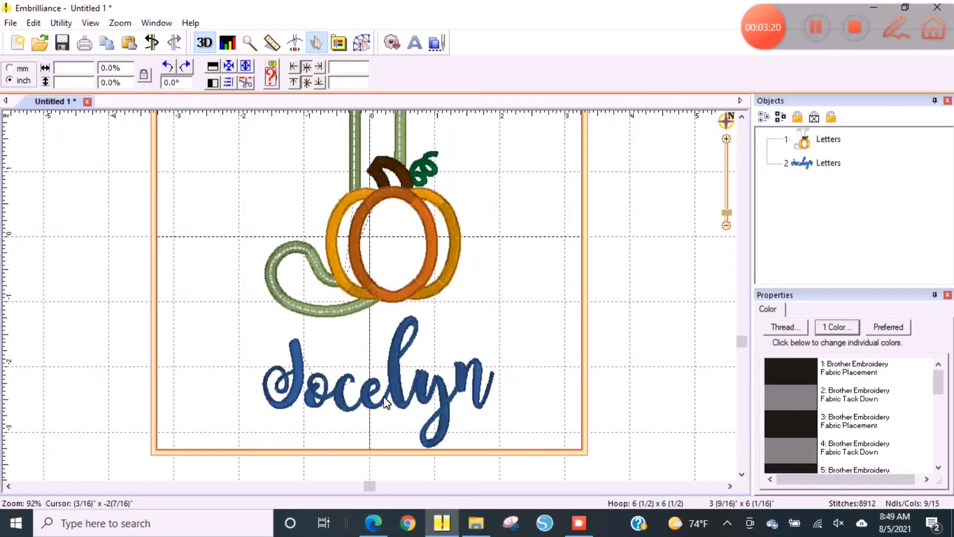
Select the script name and shift its last letter slightly closer to the letter before it
click(427, 397)
click(497, 362)
click(472, 382)
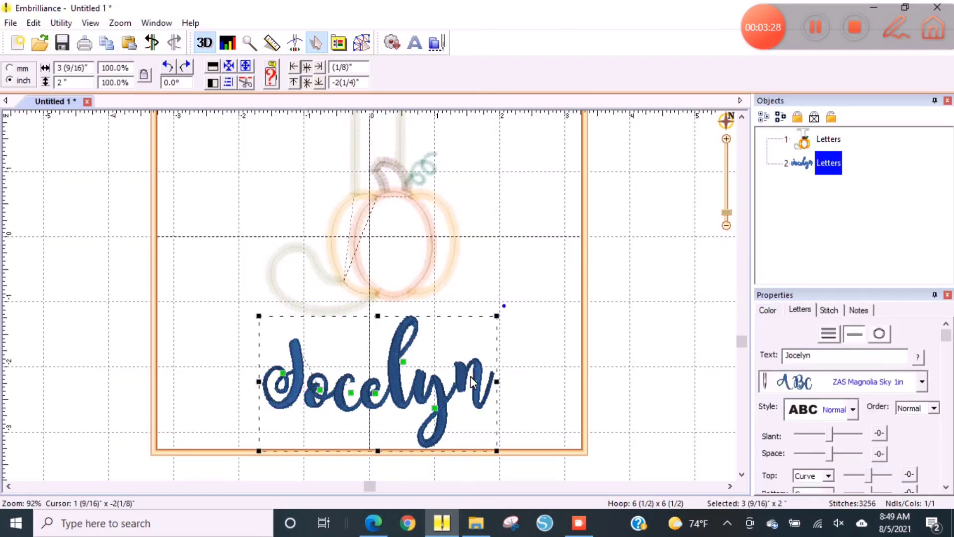
click(472, 383)
click(528, 359)
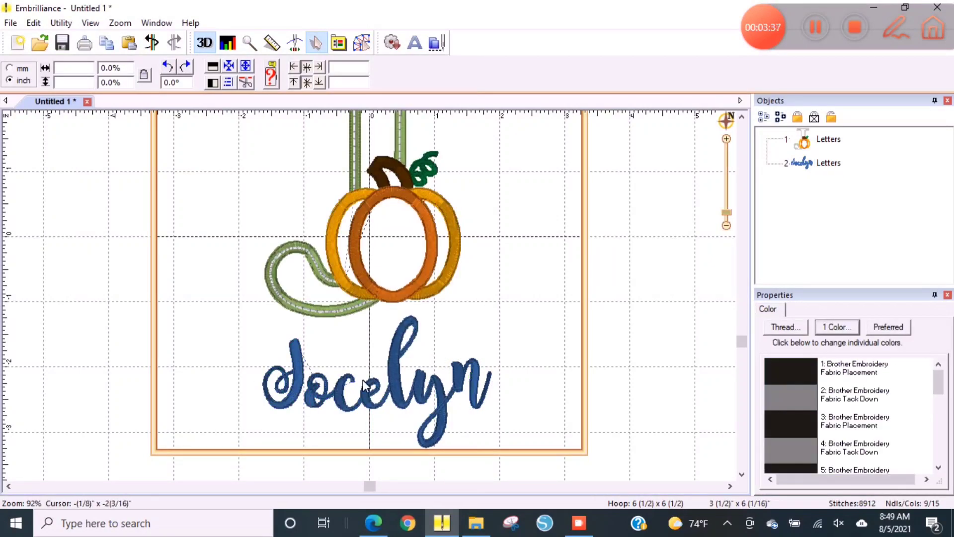
Widen the whole script name to about 4 5/16 inches
click(281, 395)
drag(501, 384, 526, 383)
click(495, 278)
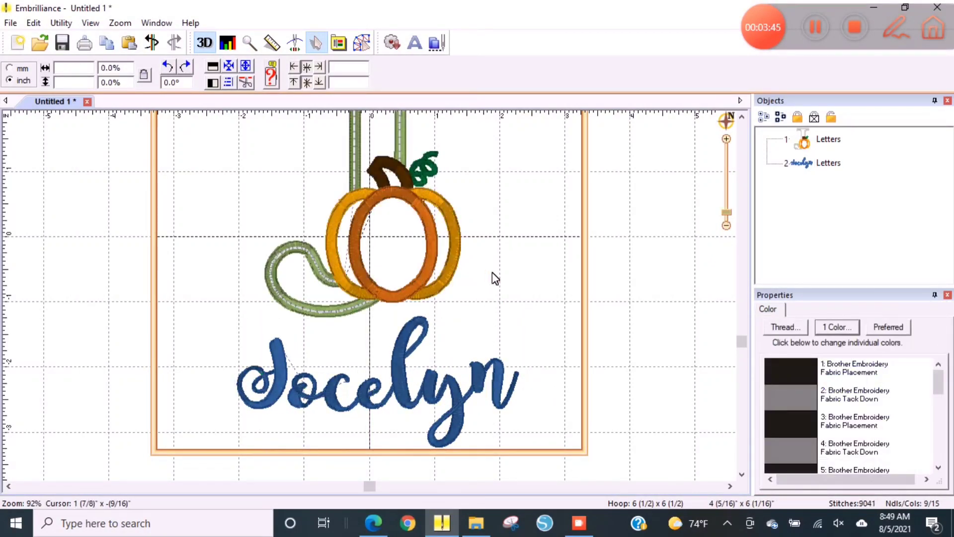
Align both lettering objects with Center on Page, then raise the name slightly toward the pumpkin letter
drag(726, 212, 727, 214)
drag(521, 402, 279, 145)
click(229, 83)
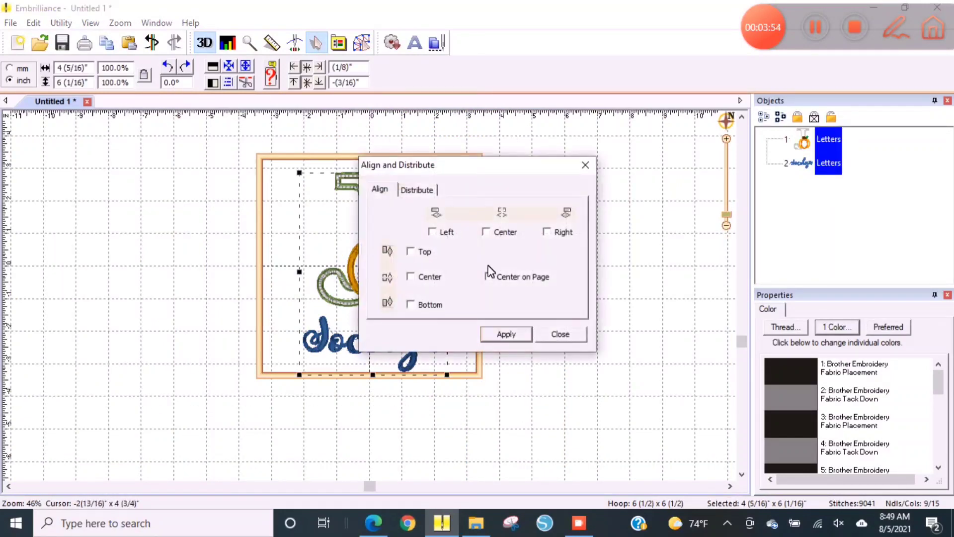
click(486, 276)
click(506, 334)
click(560, 334)
click(180, 197)
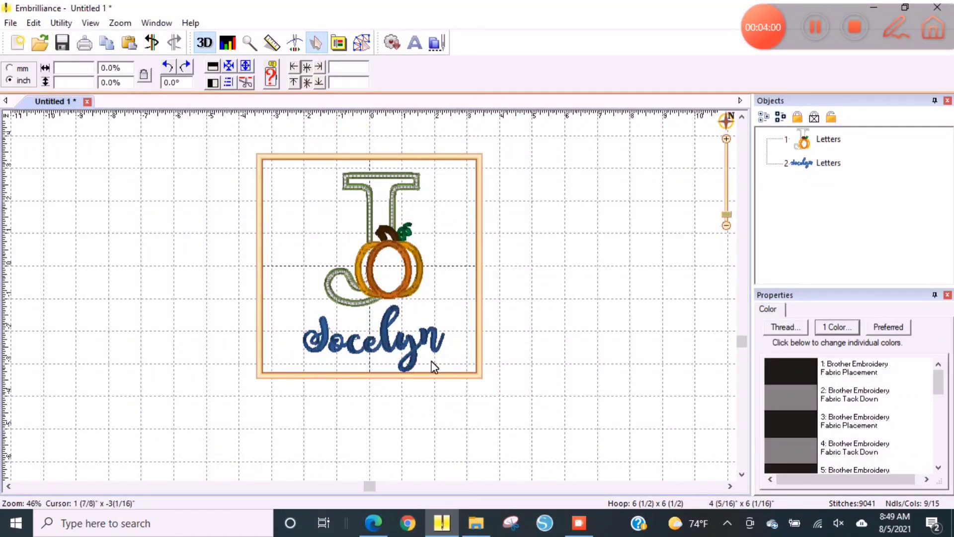
click(434, 322)
click(486, 437)
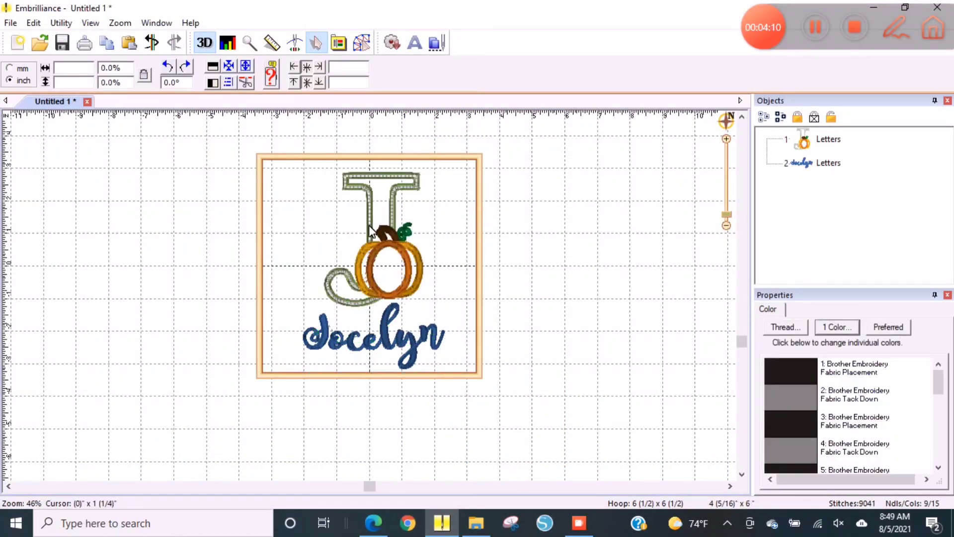
Mark the pumpkin letter's color 1 as Applique Position and color 2 as Applique Material
click(799, 145)
click(781, 311)
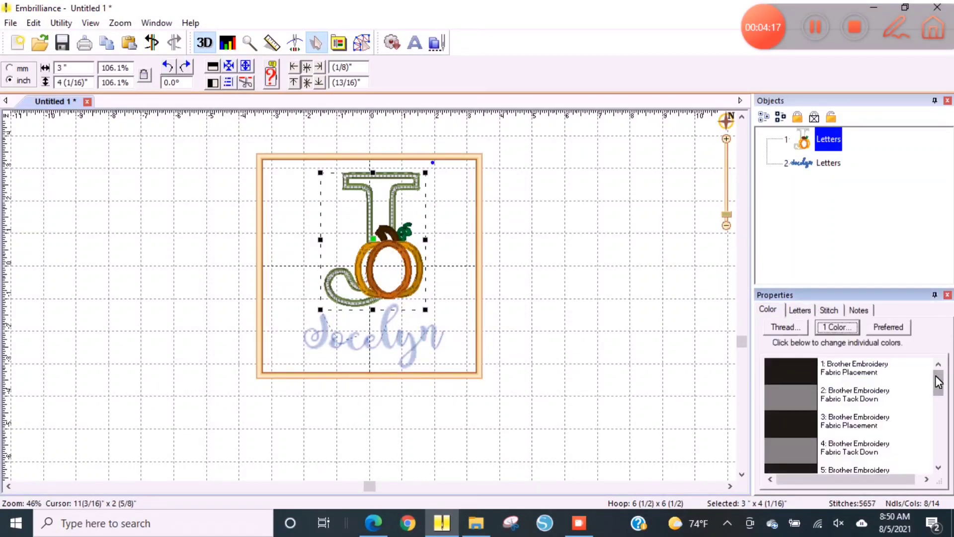
click(791, 378)
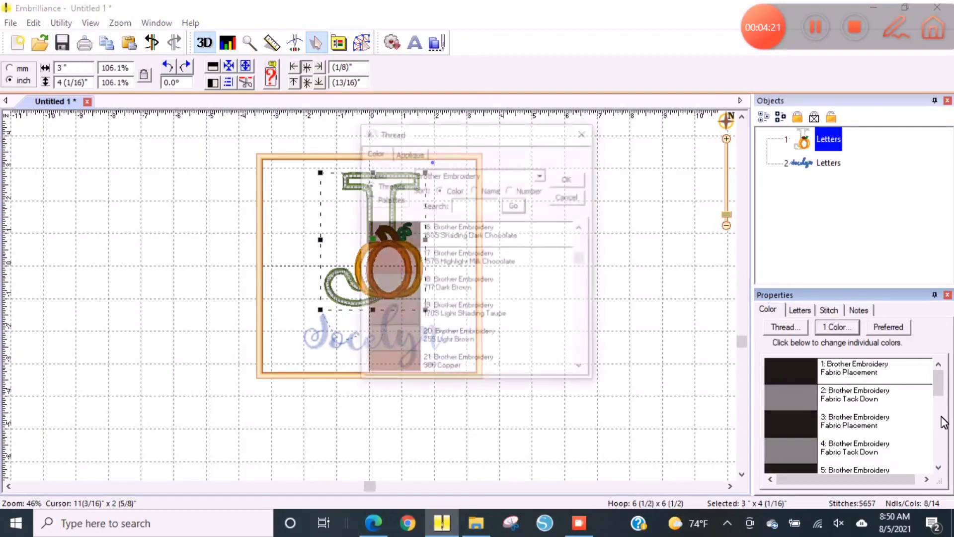
click(568, 196)
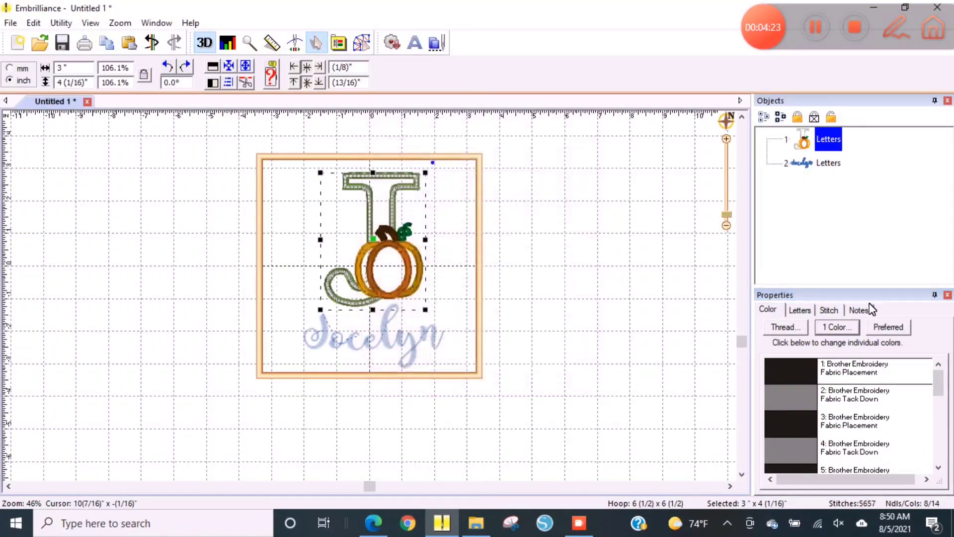
mouse_move(941, 390)
mouse_down()
mouse_move(949, 438)
mouse_move(943, 385)
mouse_up()
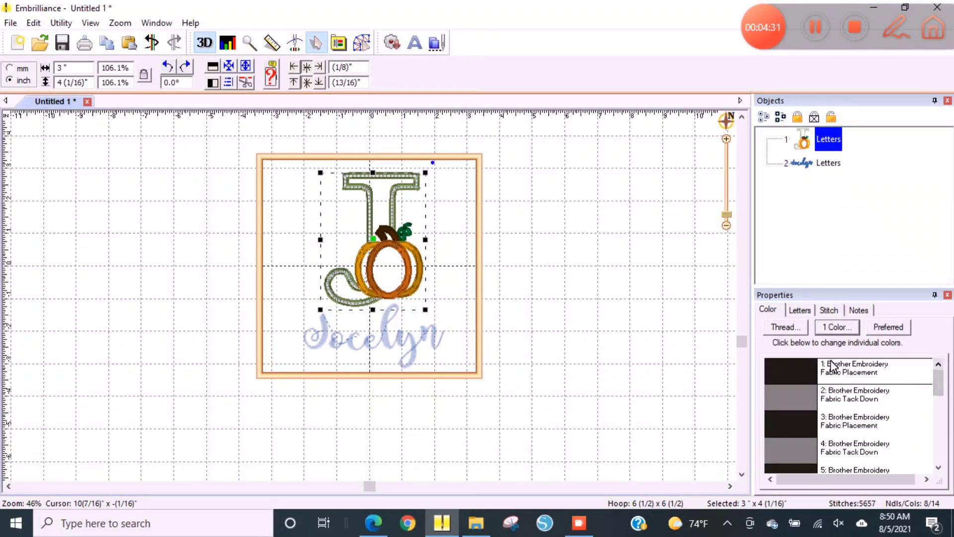
right_click(853, 372)
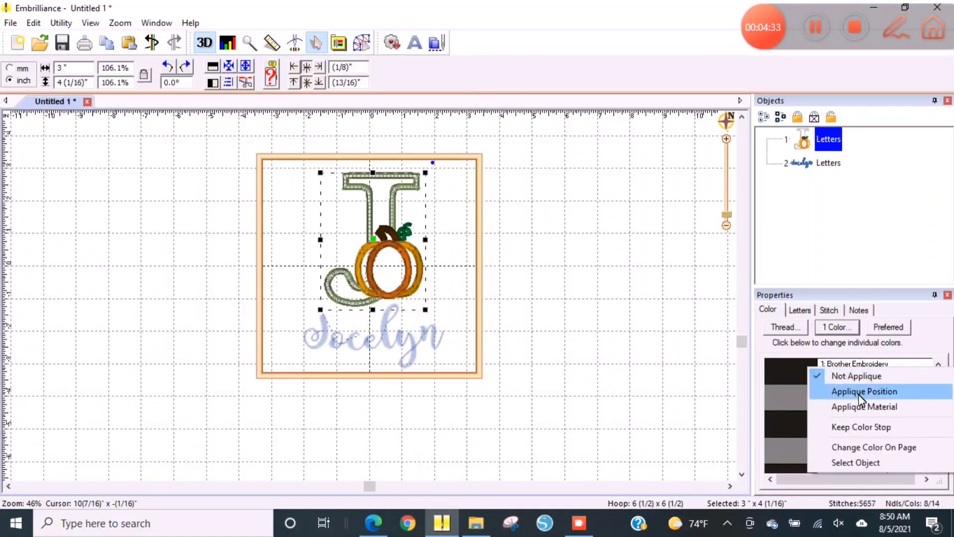
click(862, 390)
right_click(861, 398)
click(864, 435)
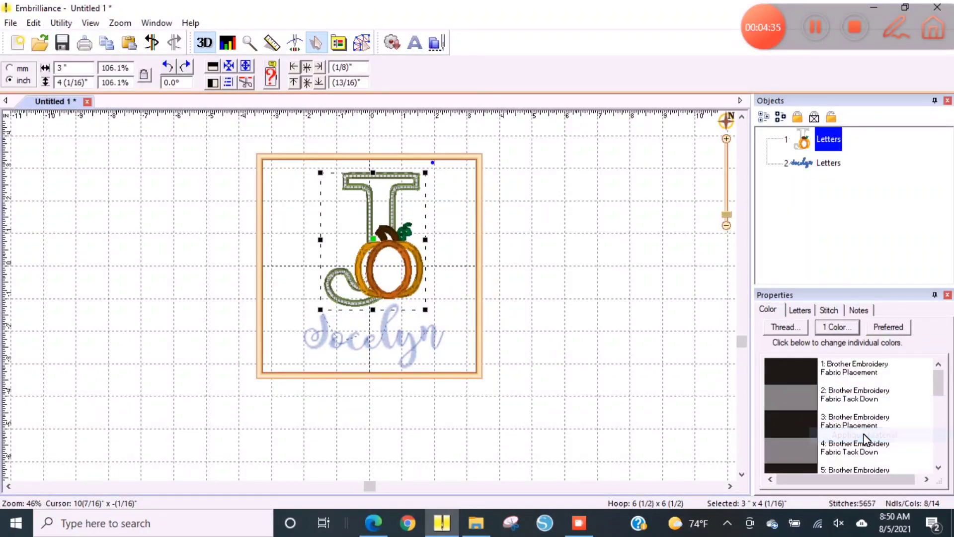
Mark the pumpkin letter's color 3 as Applique Position and color 4 as Applique Material
right_click(865, 426)
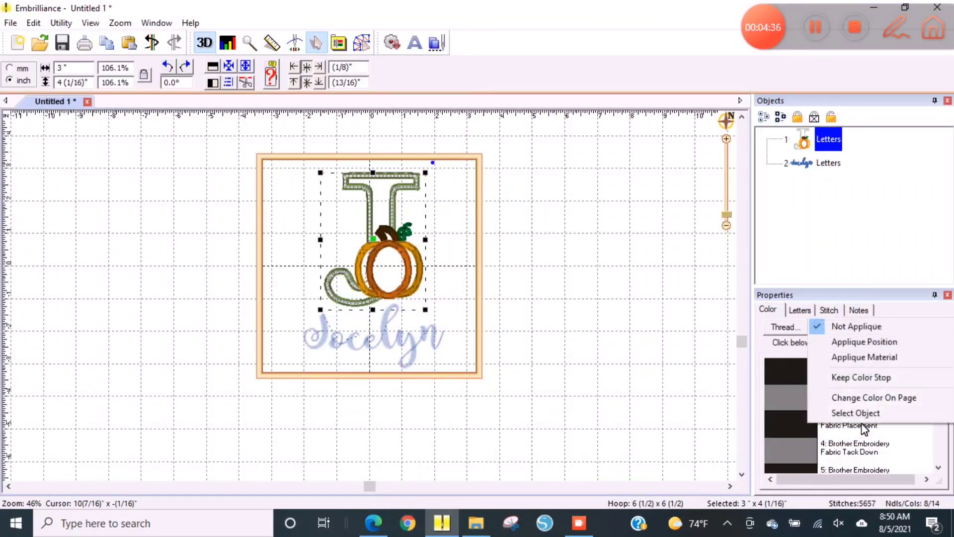
click(866, 341)
right_click(863, 456)
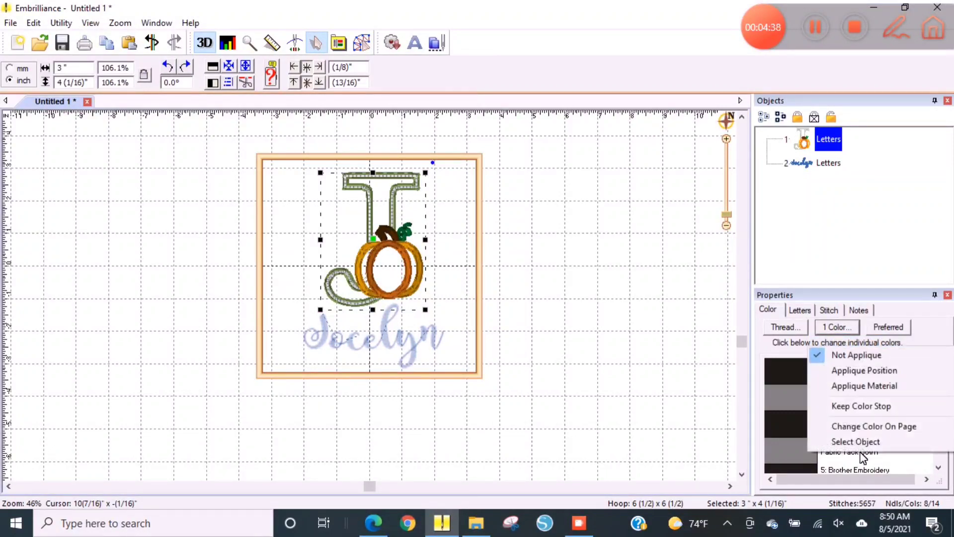
click(862, 386)
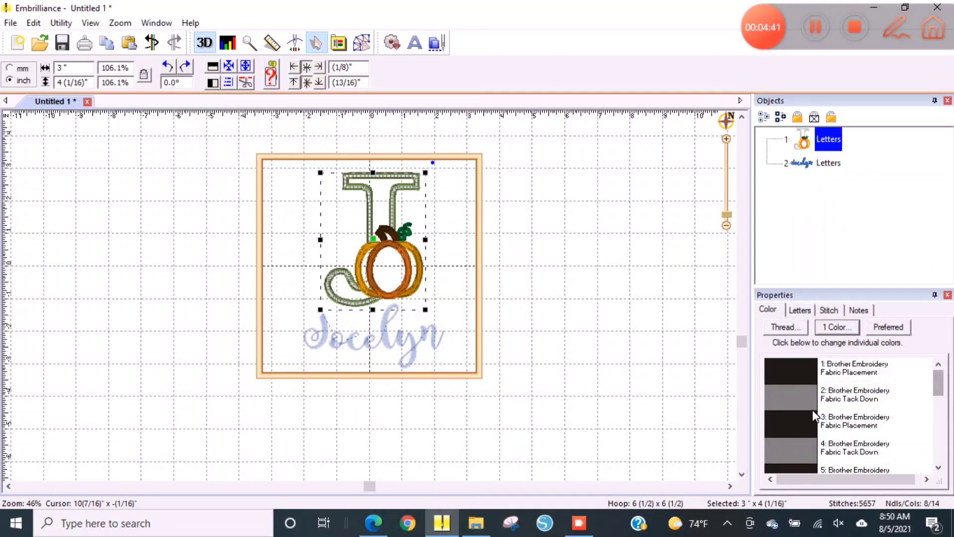
Check the applique style assigned to each of the pumpkin letter's first four colors
drag(939, 398, 942, 378)
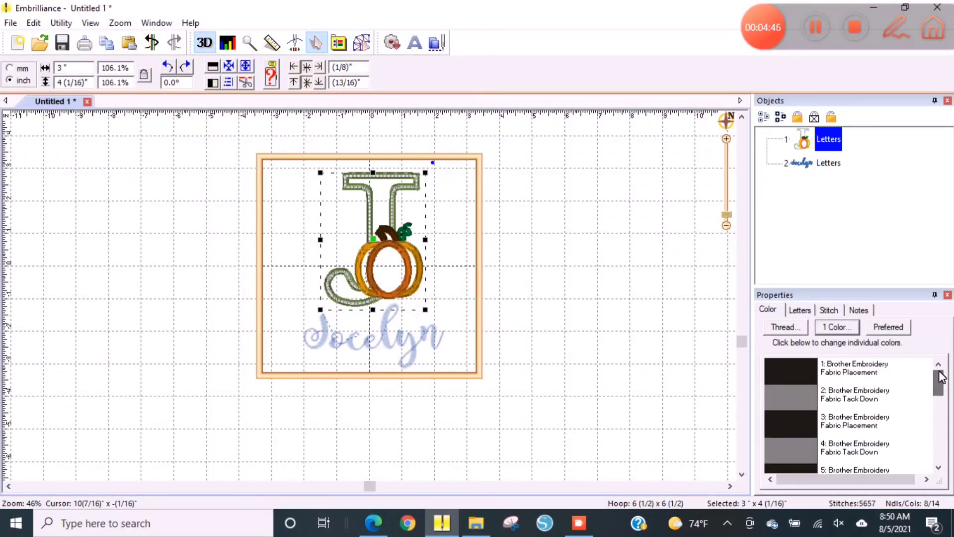
double_click(854, 372)
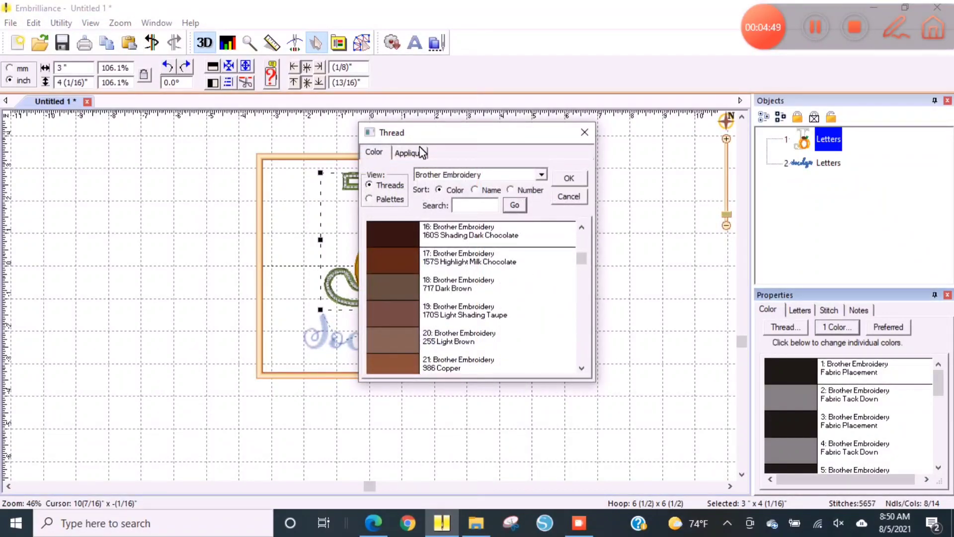
click(420, 153)
click(565, 175)
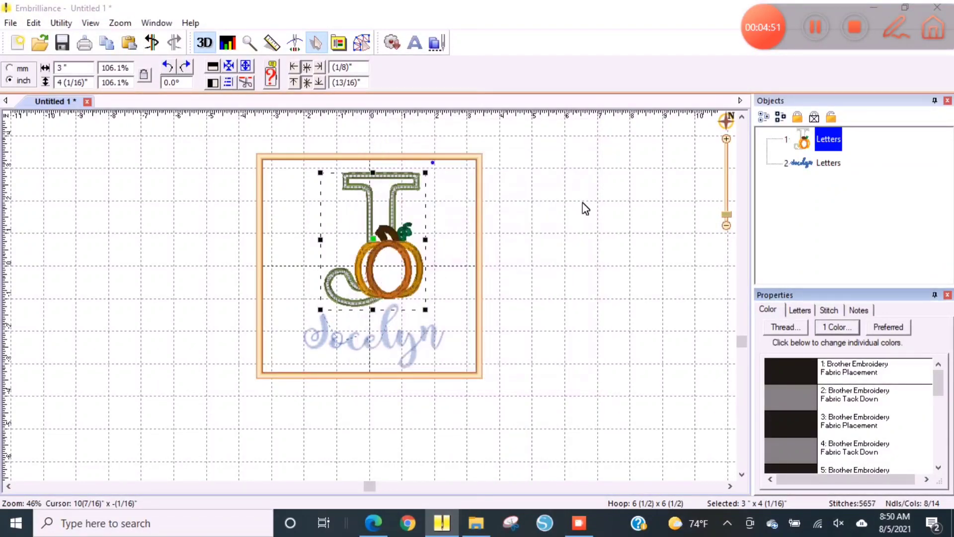
double_click(771, 407)
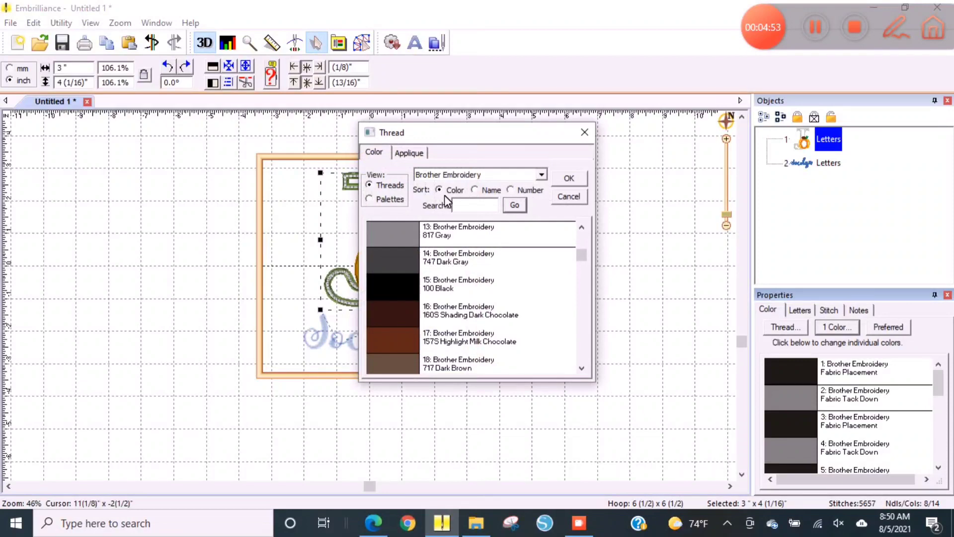
click(420, 155)
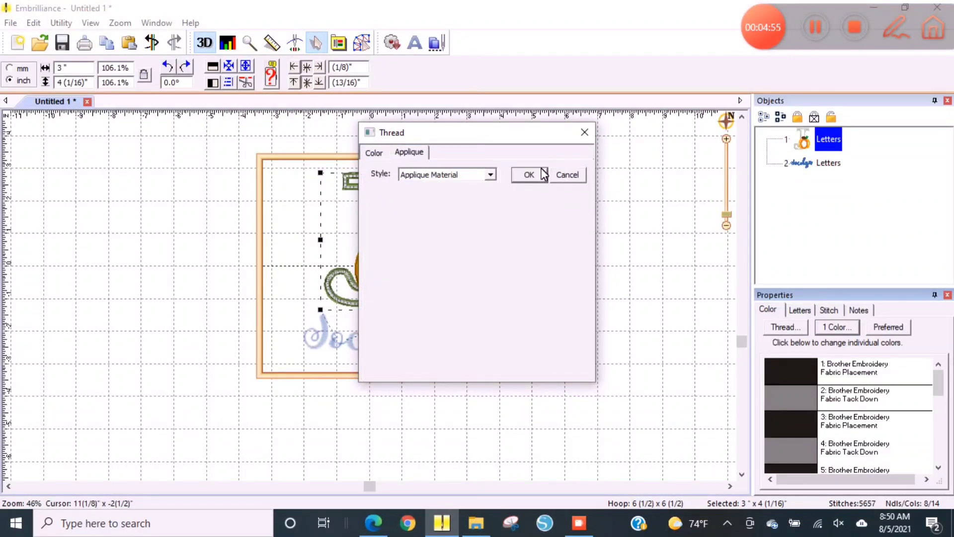
click(568, 175)
double_click(771, 406)
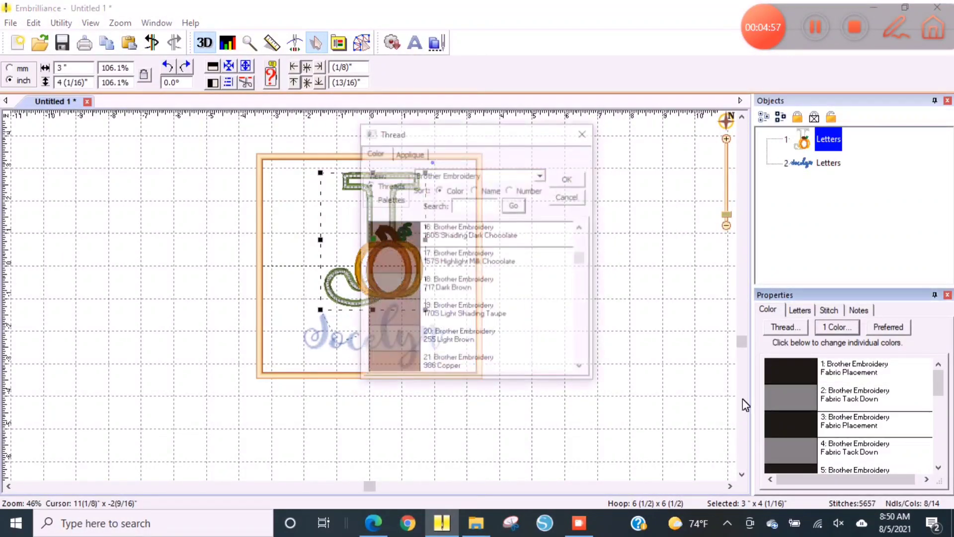
click(408, 154)
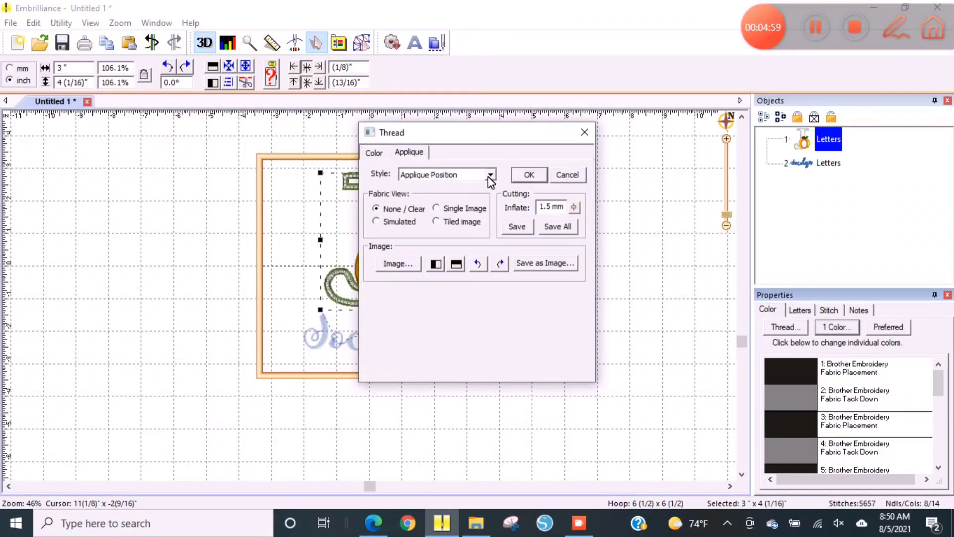
click(570, 178)
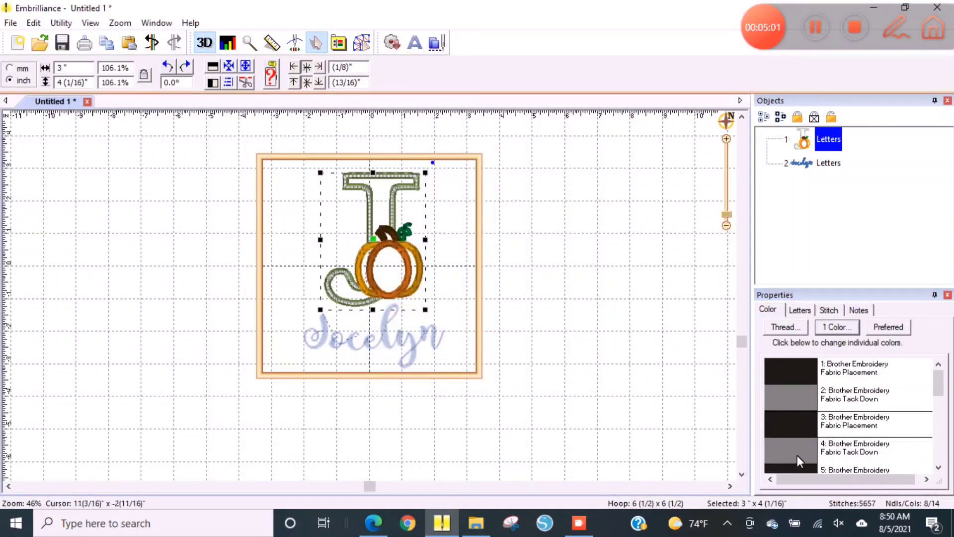
double_click(797, 455)
click(409, 153)
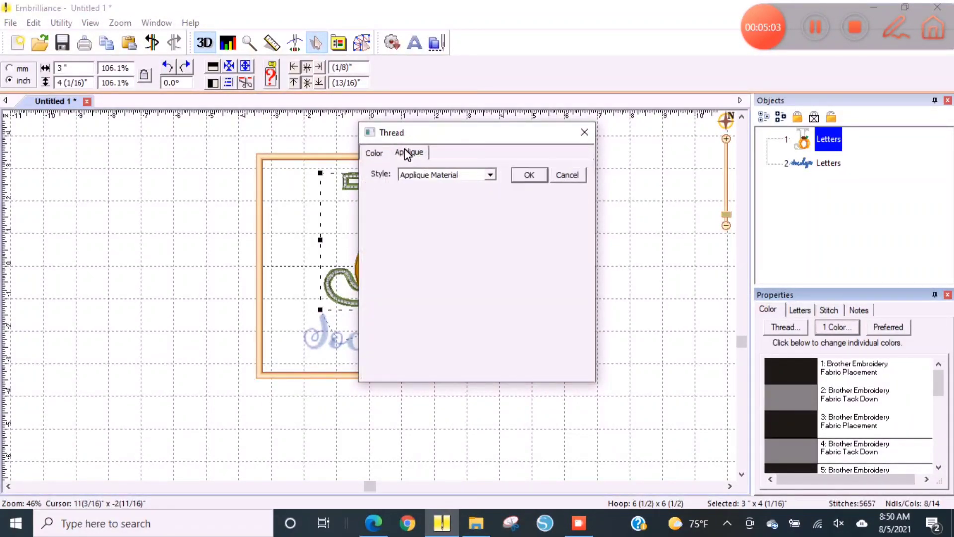
click(569, 177)
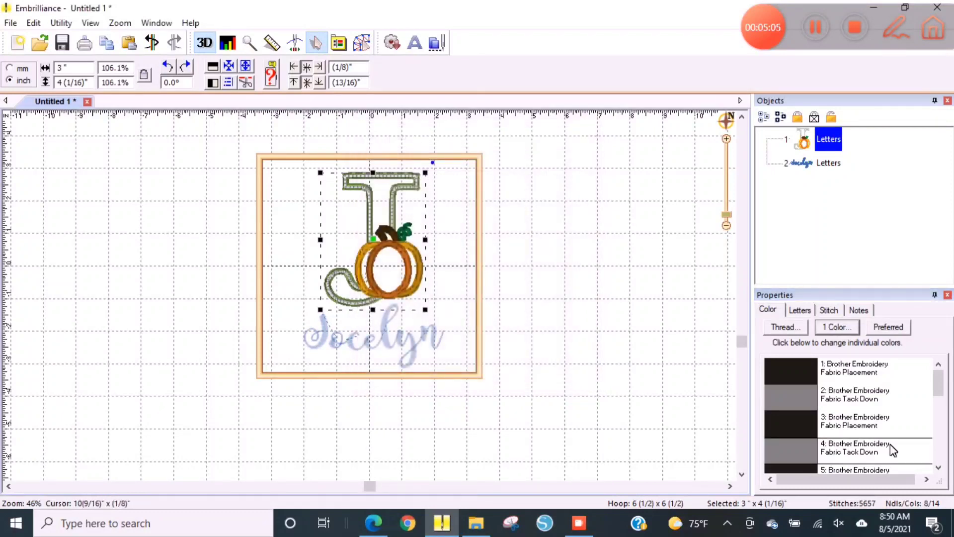
Set the applique style of the pumpkin letter's color 5, Fabric Placement, to Applique Position
scroll(936, 470, down, 4)
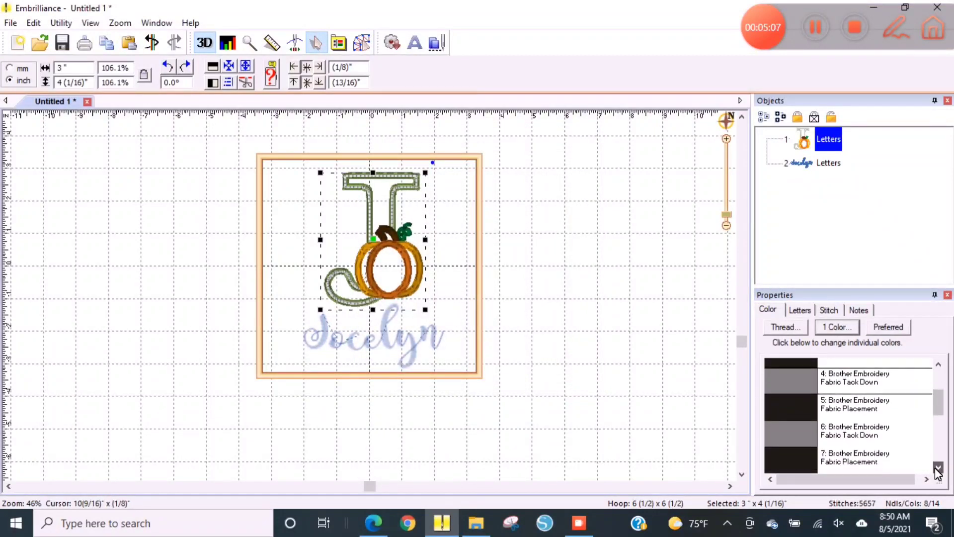
click(810, 370)
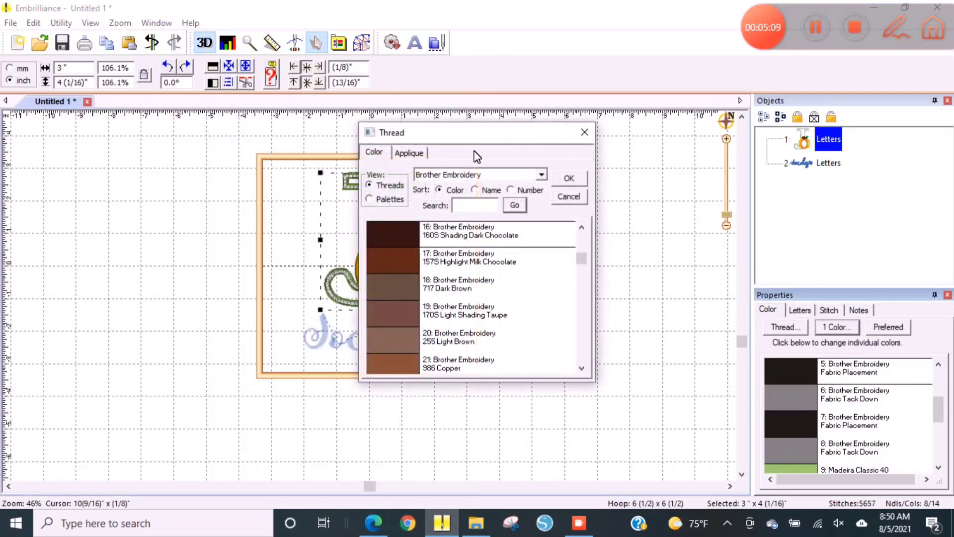
click(409, 153)
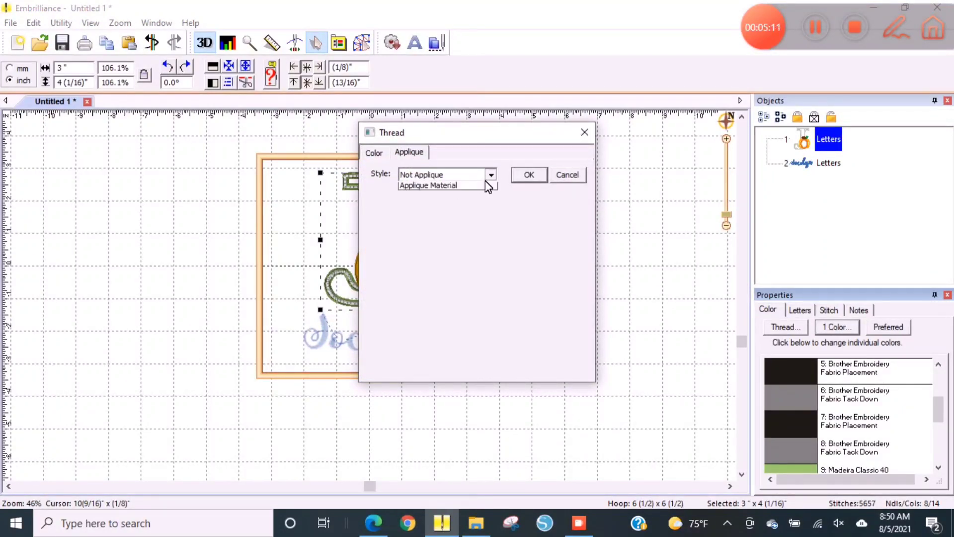
click(437, 194)
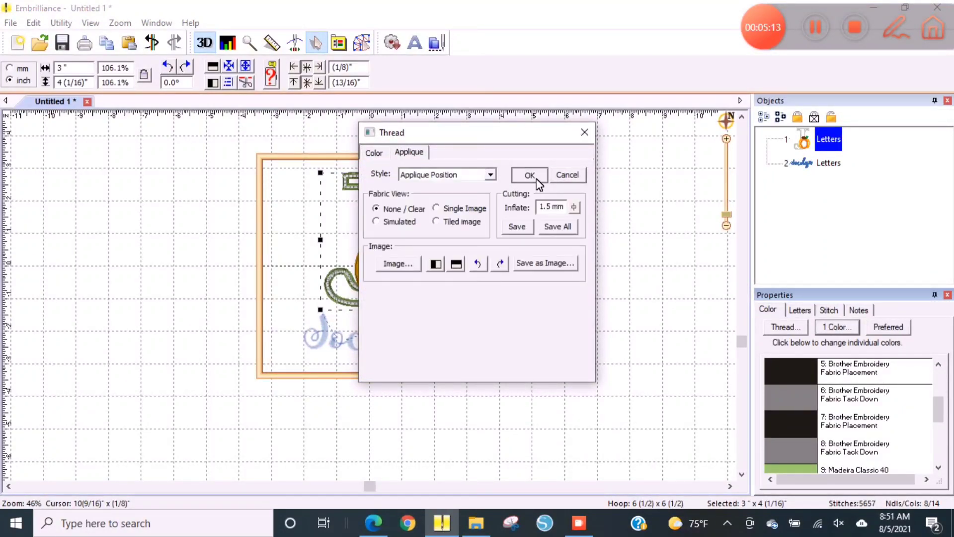
click(537, 179)
Set the applique style of the pumpkin letter's color 6, Fabric Tack Down, to Applique Material
drag(936, 395, 938, 409)
click(819, 398)
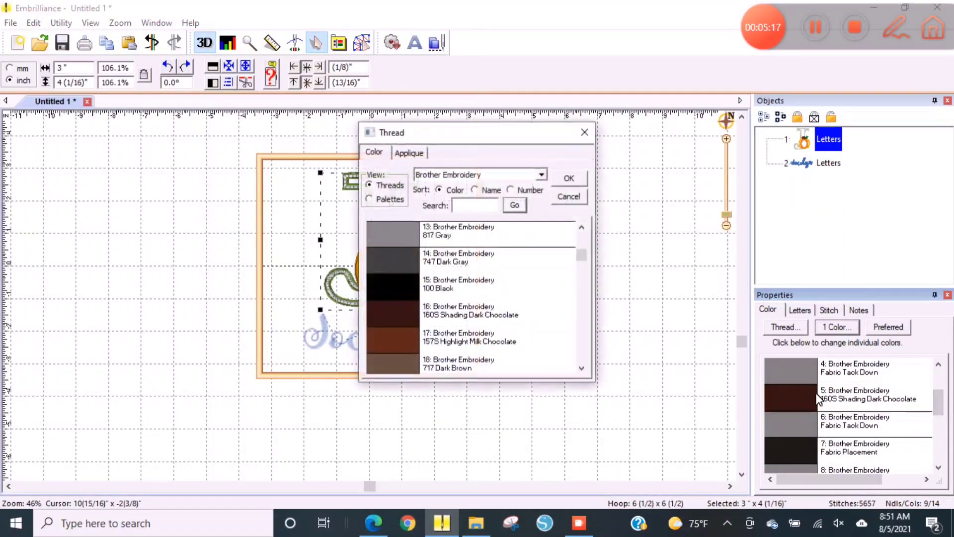
click(408, 152)
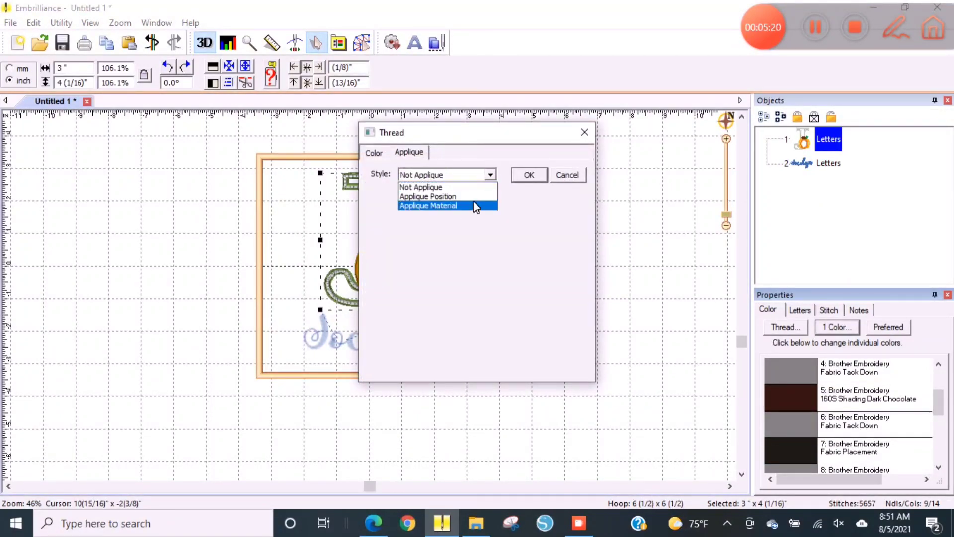
click(473, 206)
click(532, 175)
Mark the pumpkin letter's color 7, Fabric Placement, as Applique Position and color 8, Fabric Tack Down, as Applique Material
scroll(894, 405, down, 1)
click(869, 404)
click(410, 153)
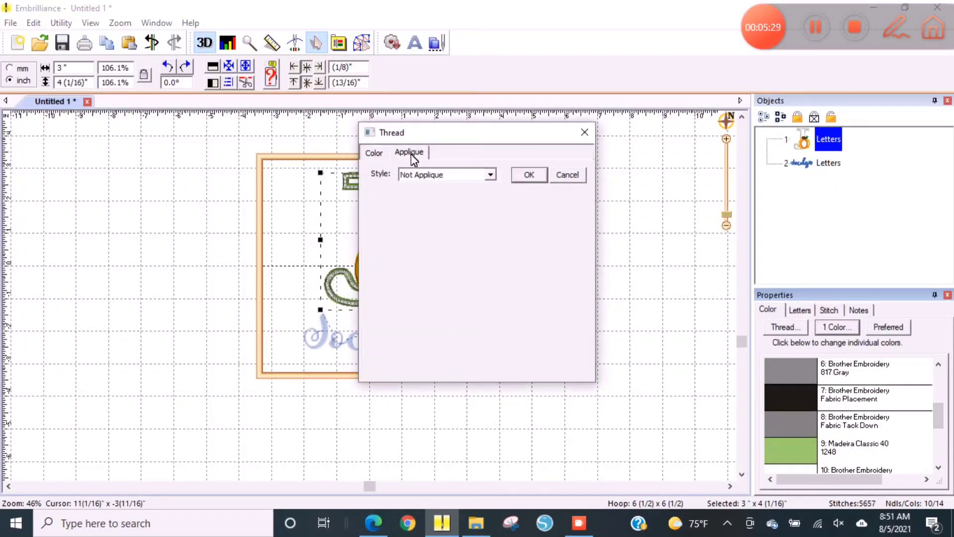
click(530, 174)
scroll(910, 426, down, 1)
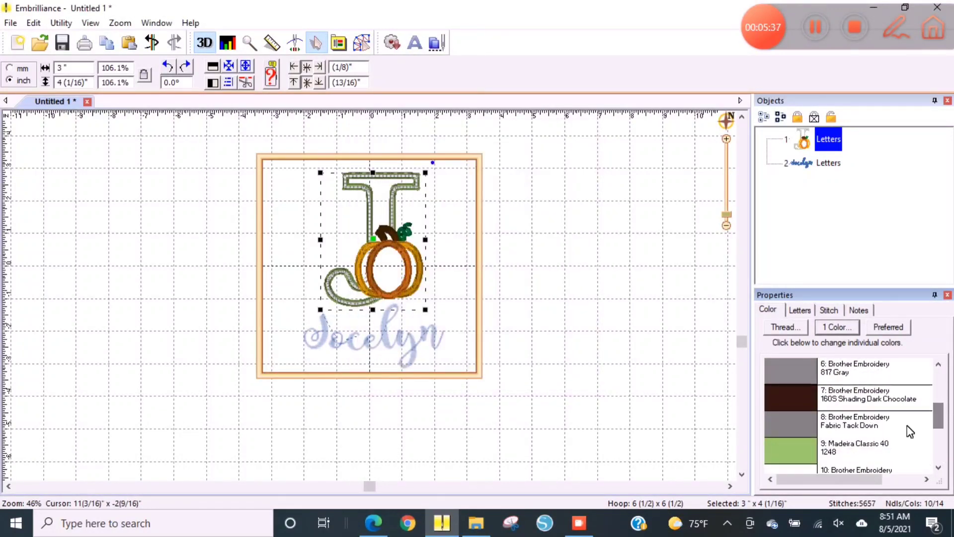
click(910, 426)
click(408, 153)
click(529, 174)
Change the pumpkin letter's color 9 to thread 1711 Lavender from the Madeira Poly chart
scroll(939, 416, down, 2)
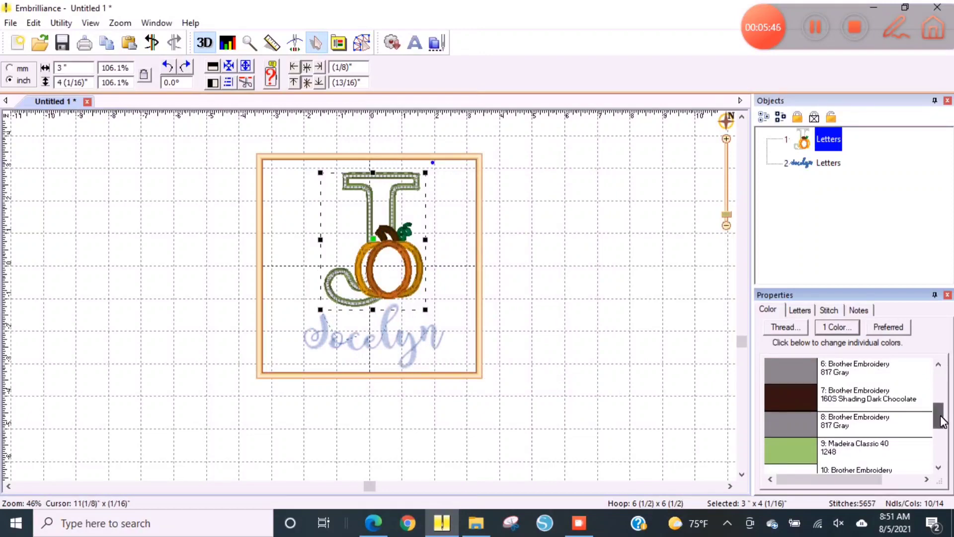
click(801, 432)
click(540, 175)
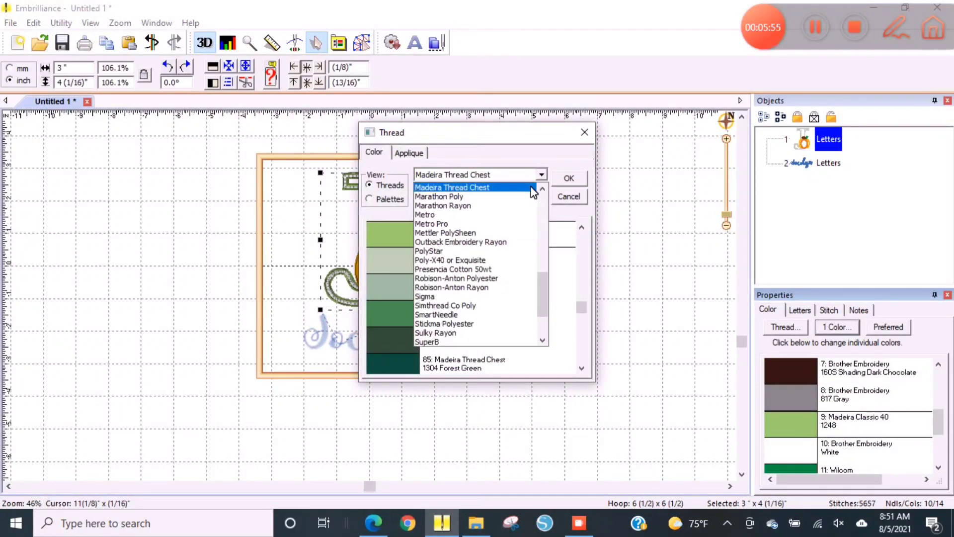
scroll(487, 249, up, 3)
click(488, 267)
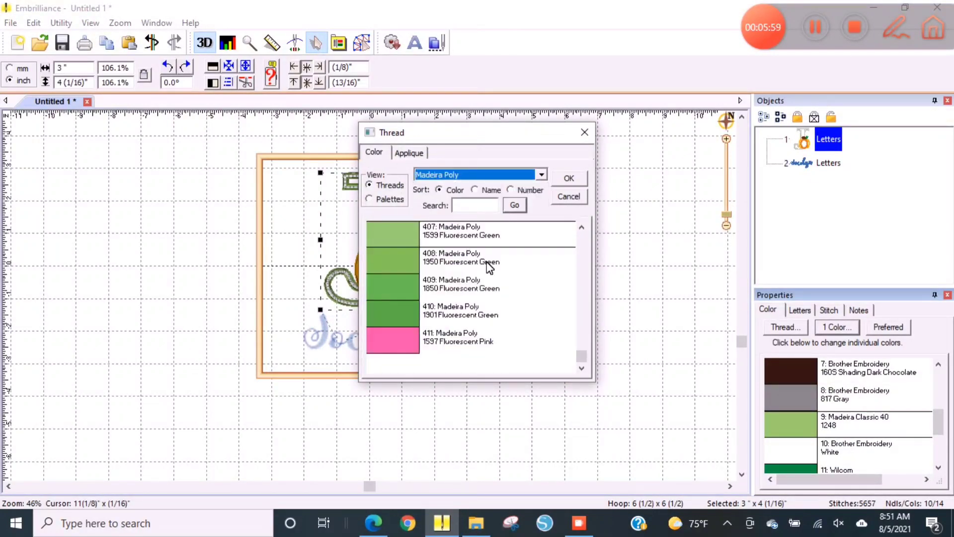
click(581, 228)
scroll(583, 234, up, 5)
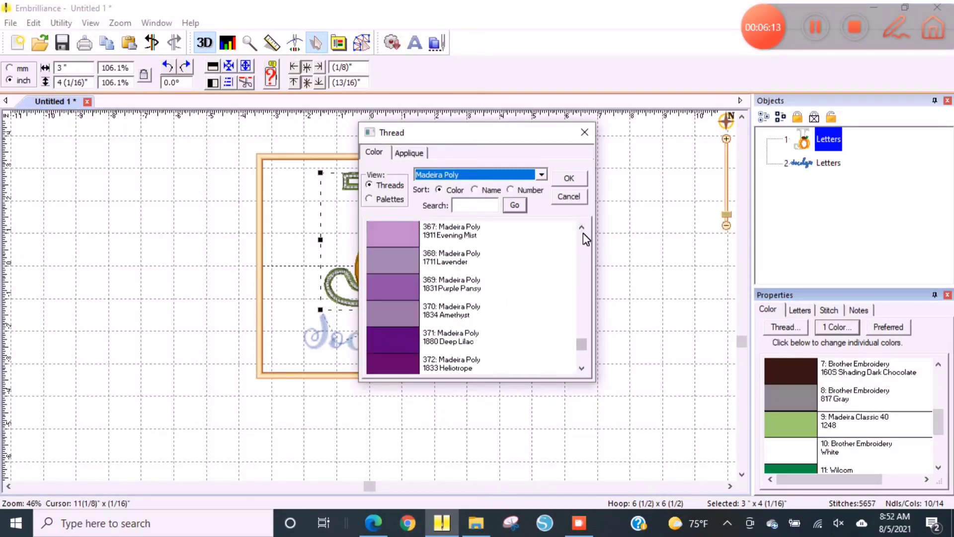
scroll(511, 302, down, 2)
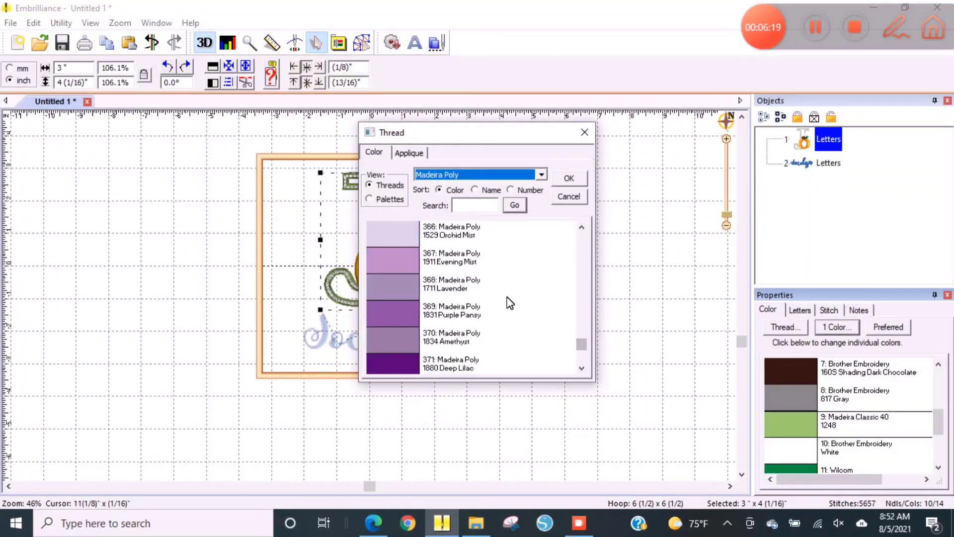
click(411, 293)
click(566, 182)
scroll(943, 417, down, 2)
click(812, 449)
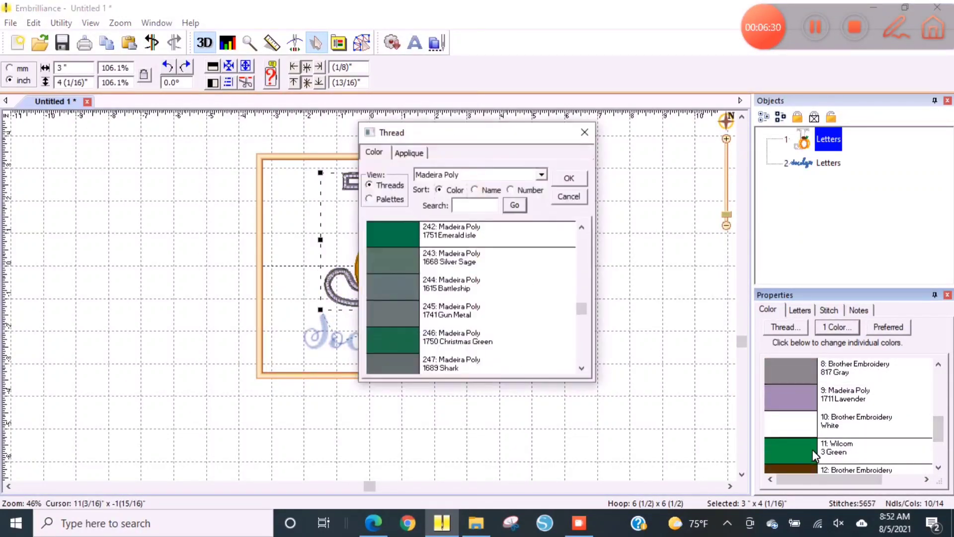
click(569, 196)
scroll(920, 437, down, 3)
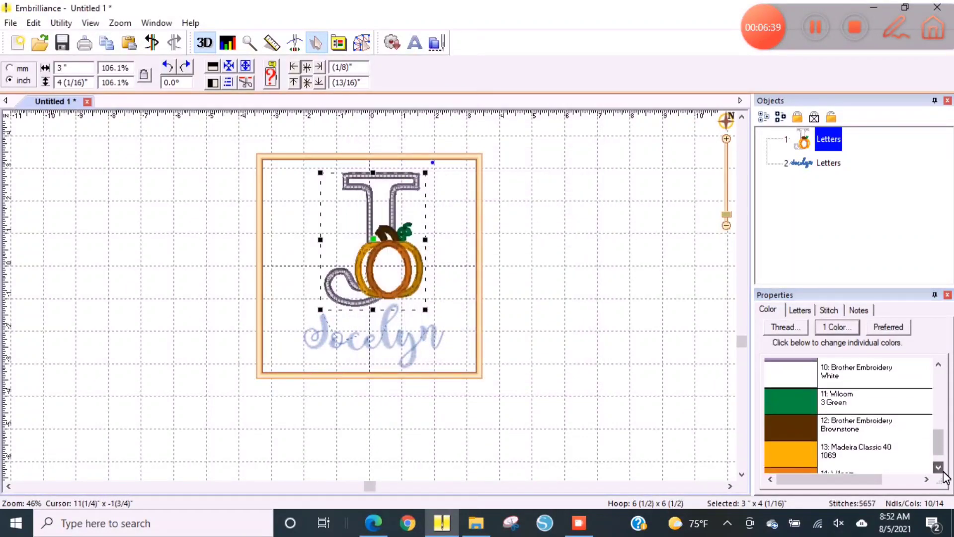
click(791, 397)
key(Escape)
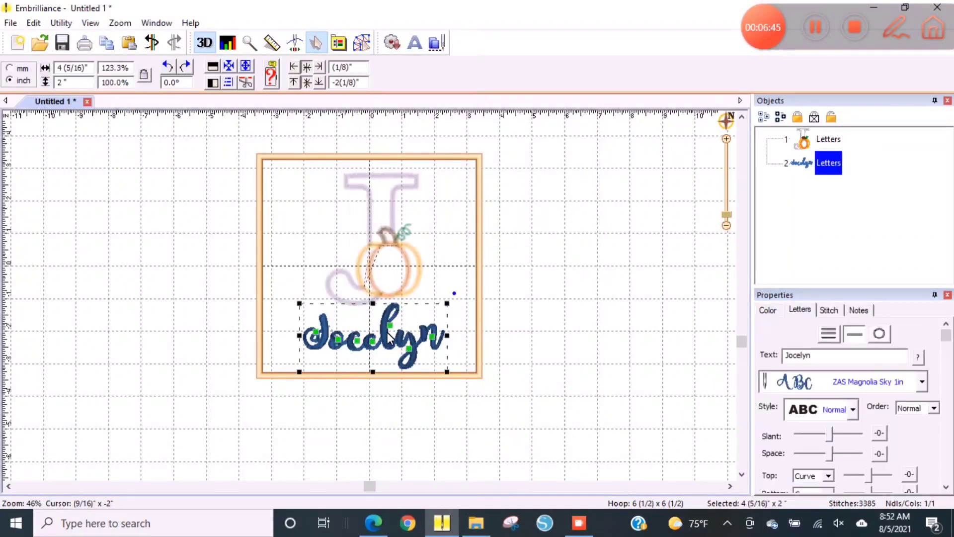
Recolor the script name below the pumpkin letter from blue to an orange thread
click(768, 309)
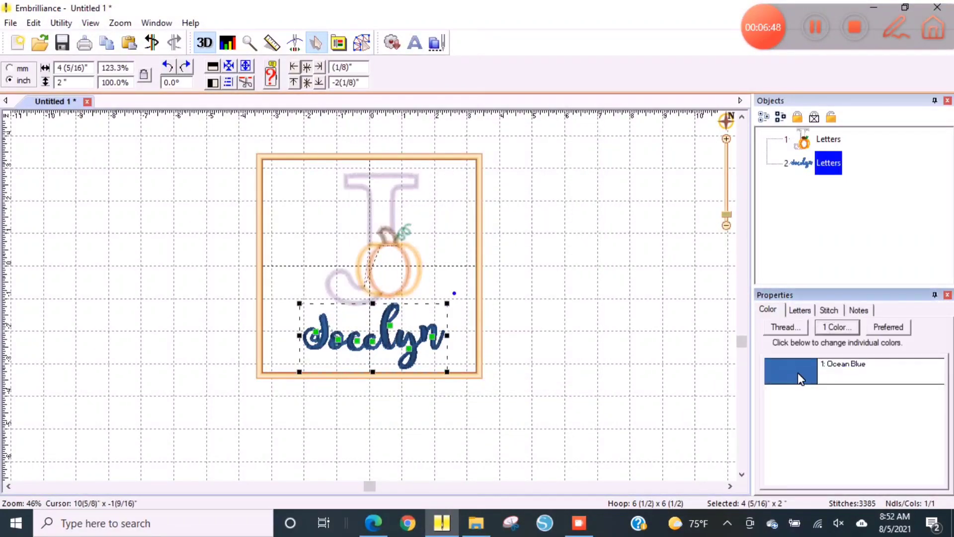
click(791, 370)
click(582, 227)
click(581, 227)
click(569, 178)
click(531, 410)
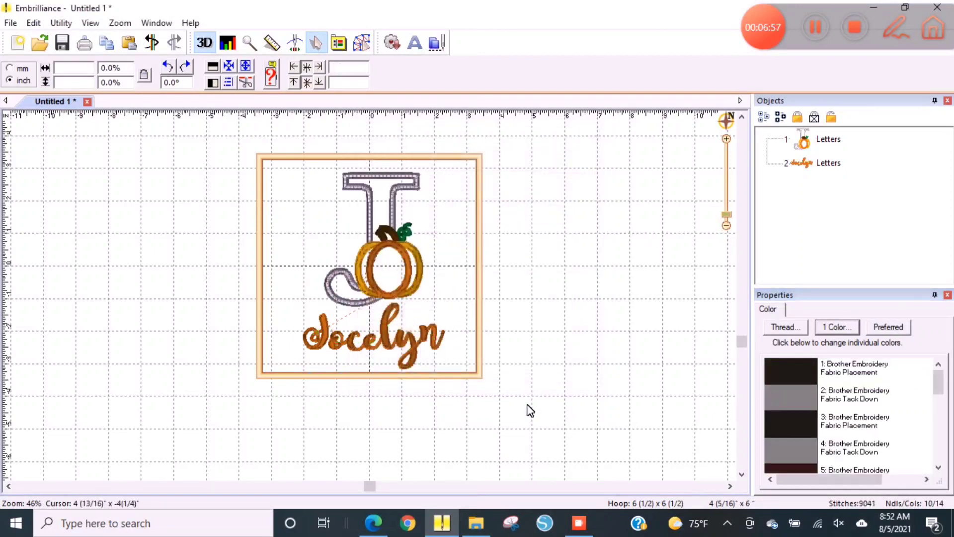
Widen the script name to about 4 15/16 inches and center the pumpkin letter horizontally in the hoop
click(410, 346)
drag(305, 336, 295, 337)
click(388, 258)
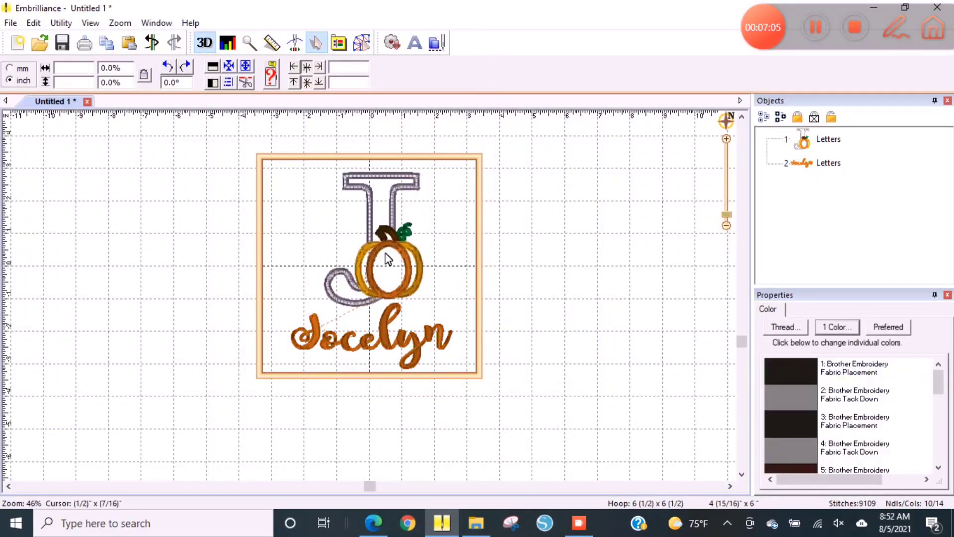
click(212, 82)
click(502, 334)
click(561, 334)
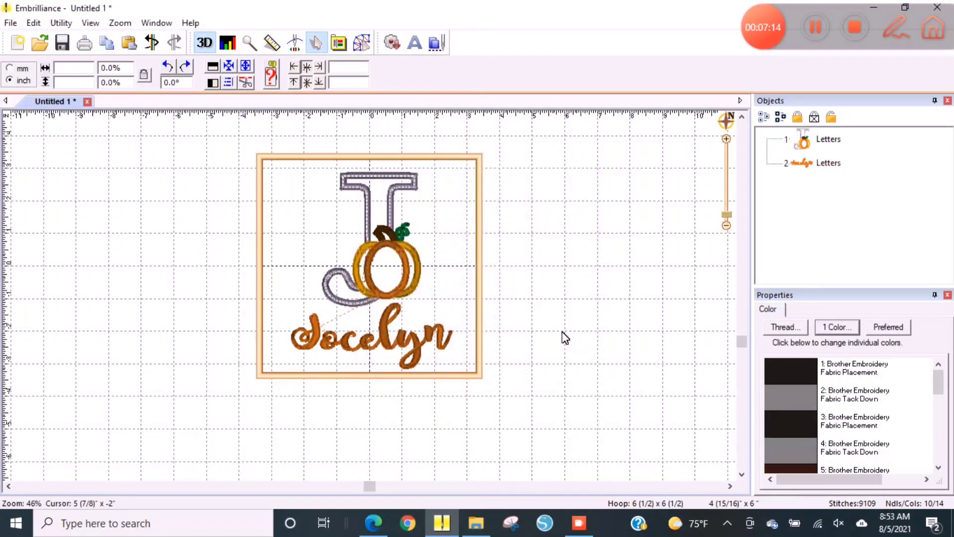
Save the working file as pumpkin_letter_monogram in the T-shirt working files .be folder
click(10, 23)
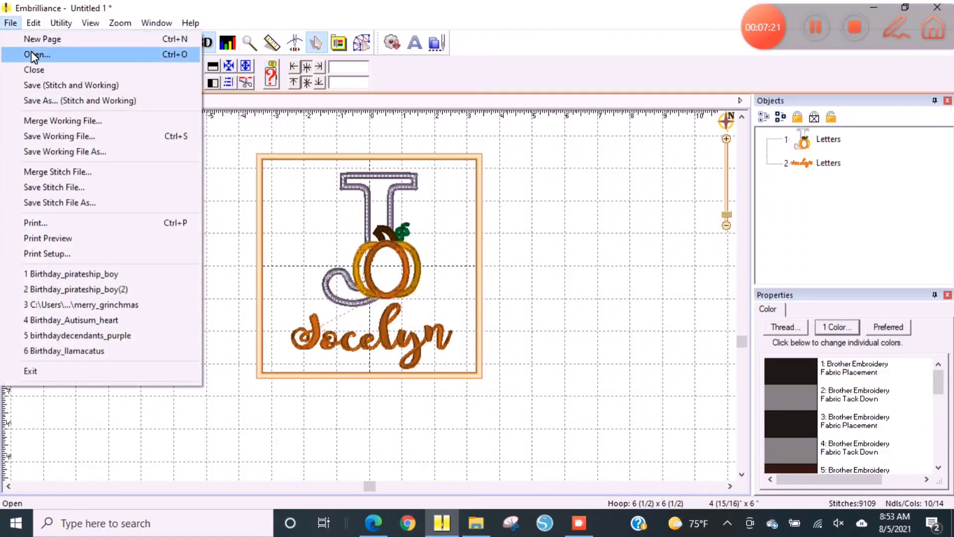
click(65, 151)
text(pu)
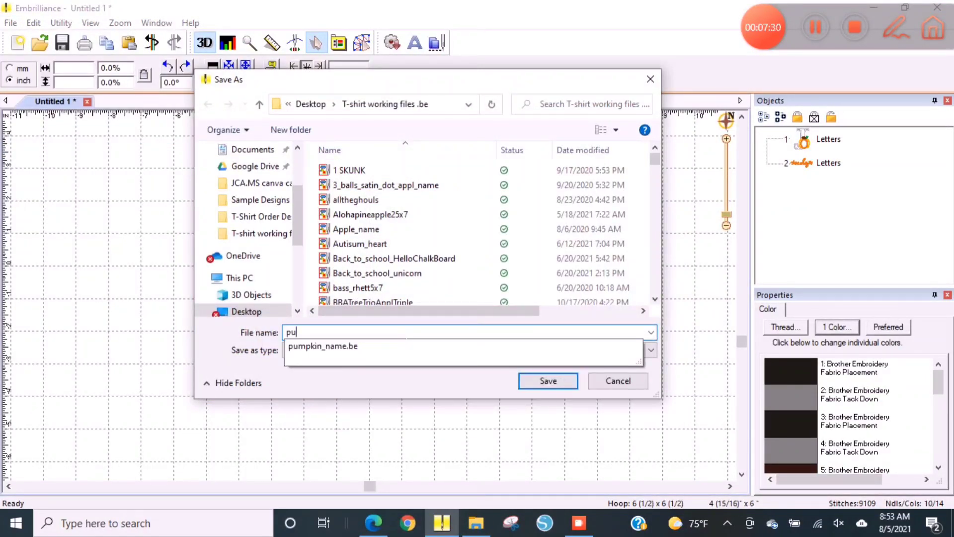
text(mpkin_letter_monogram)
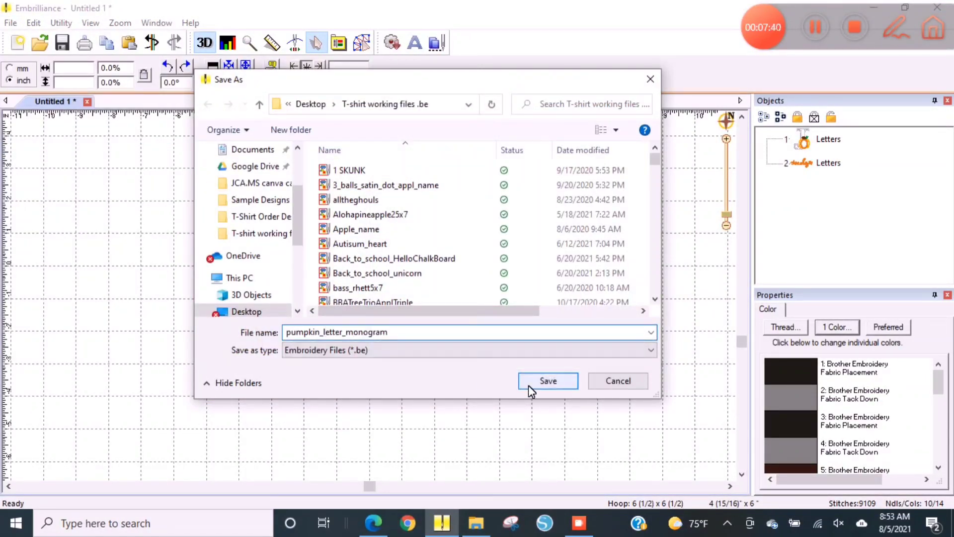
click(547, 381)
Start saving the design as a stitch file and choose the T-shirt working files .be folder as its destination
click(10, 22)
click(64, 201)
click(356, 184)
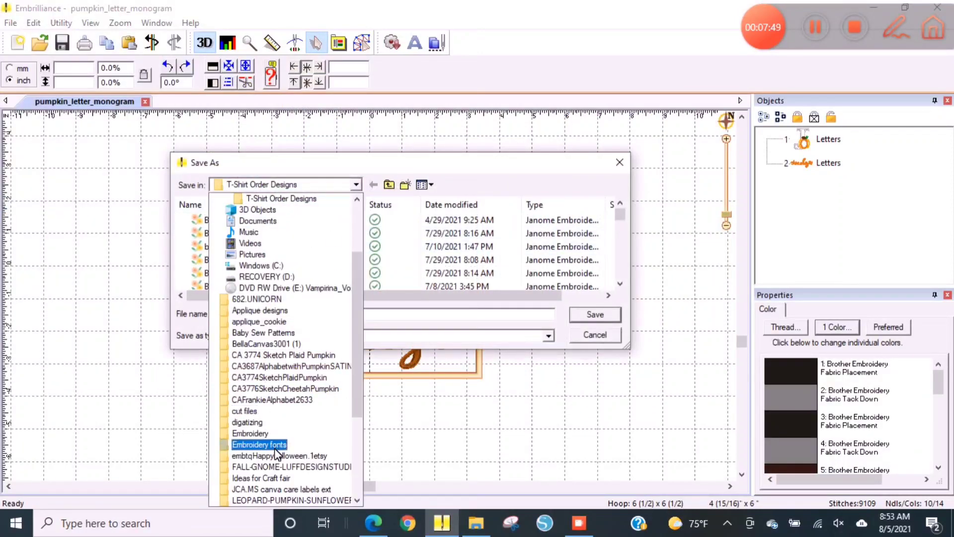
drag(353, 395, 353, 473)
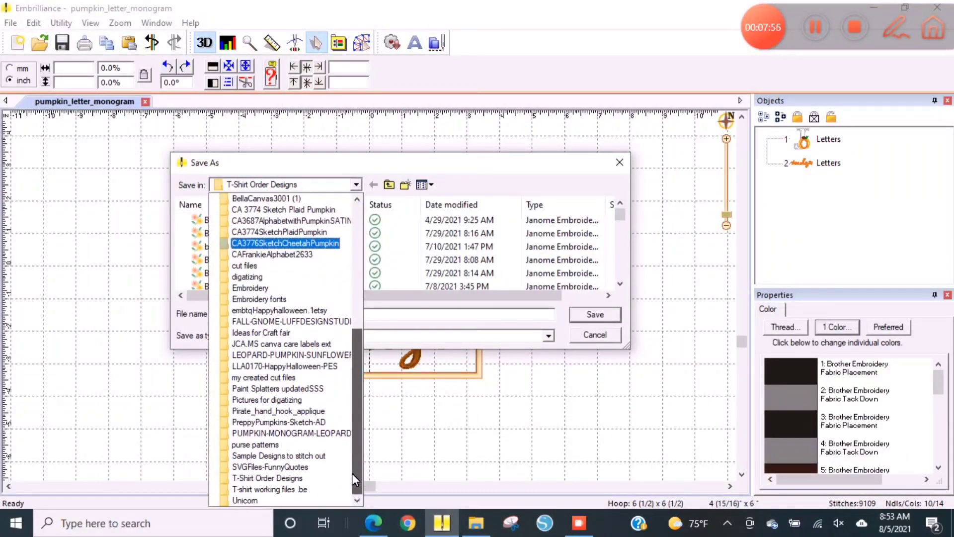
click(288, 490)
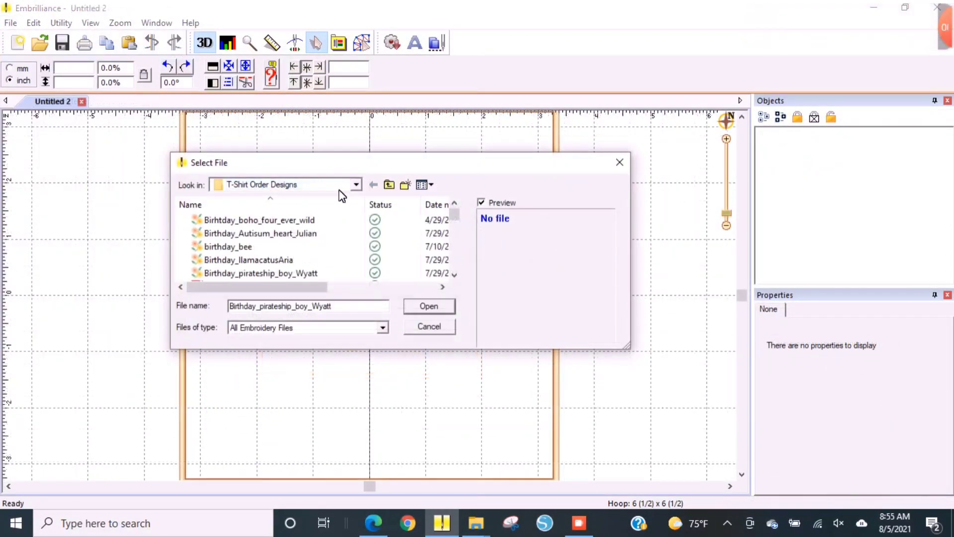
Open the CA L Frankie 4in stitch design from the CA-JEF subfolder of CAFrankieAlphabet2633
click(356, 184)
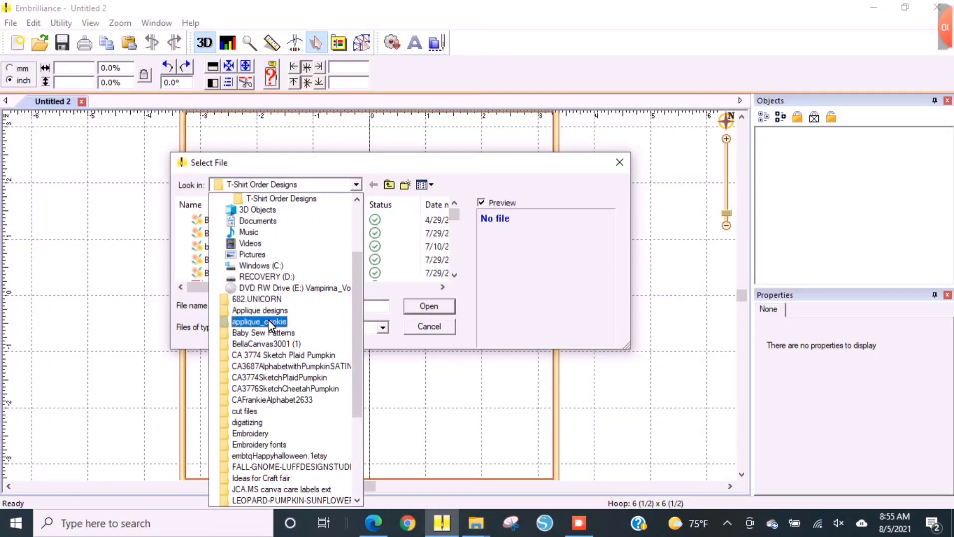
click(273, 399)
double_click(260, 217)
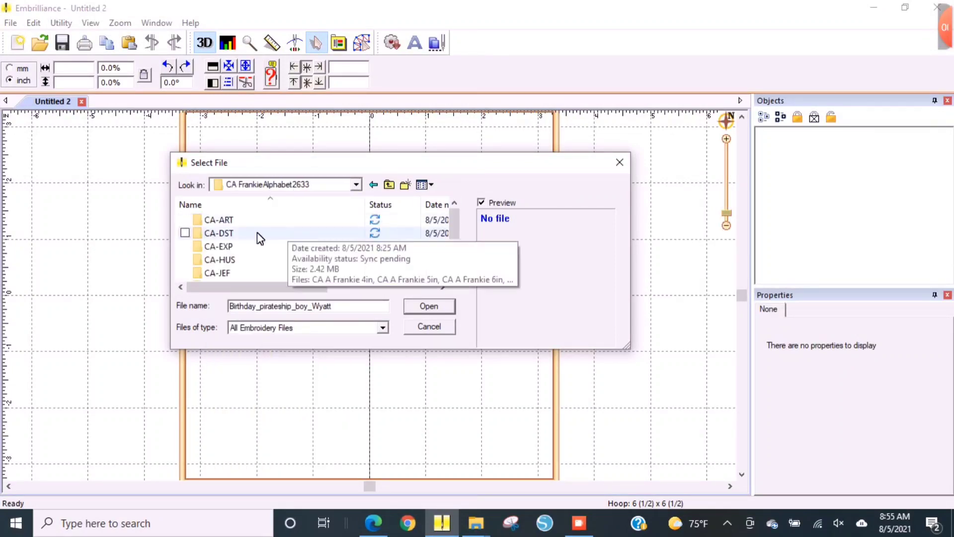
double_click(235, 273)
click(453, 274)
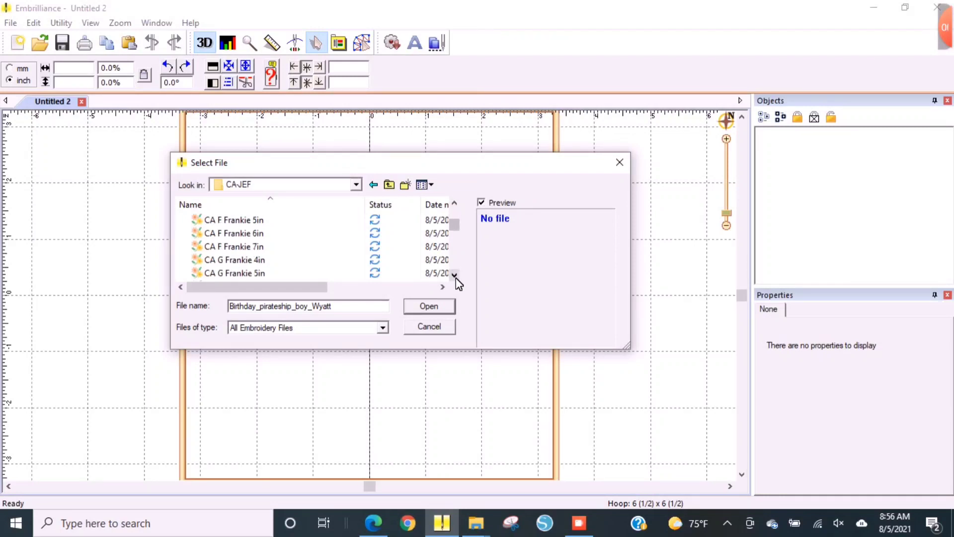
click(455, 274)
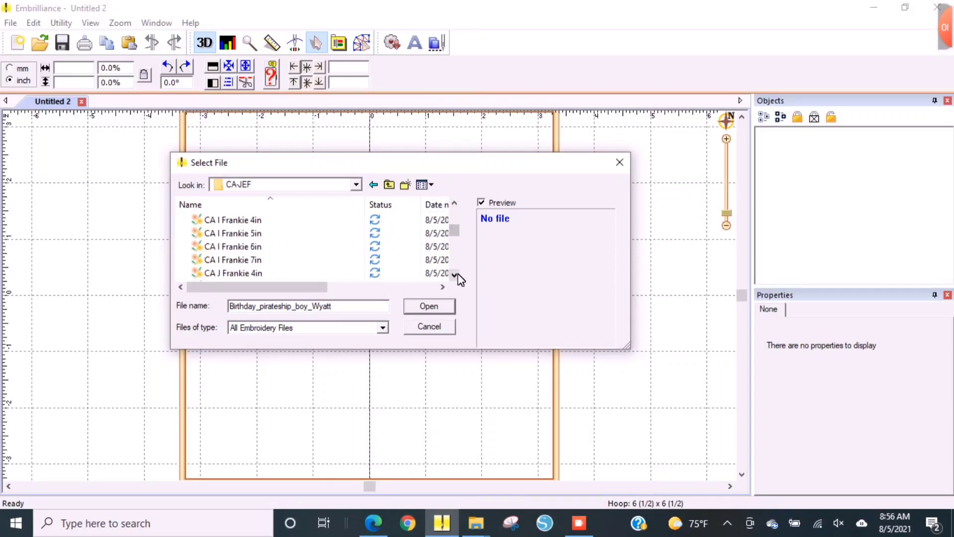
click(256, 233)
click(455, 274)
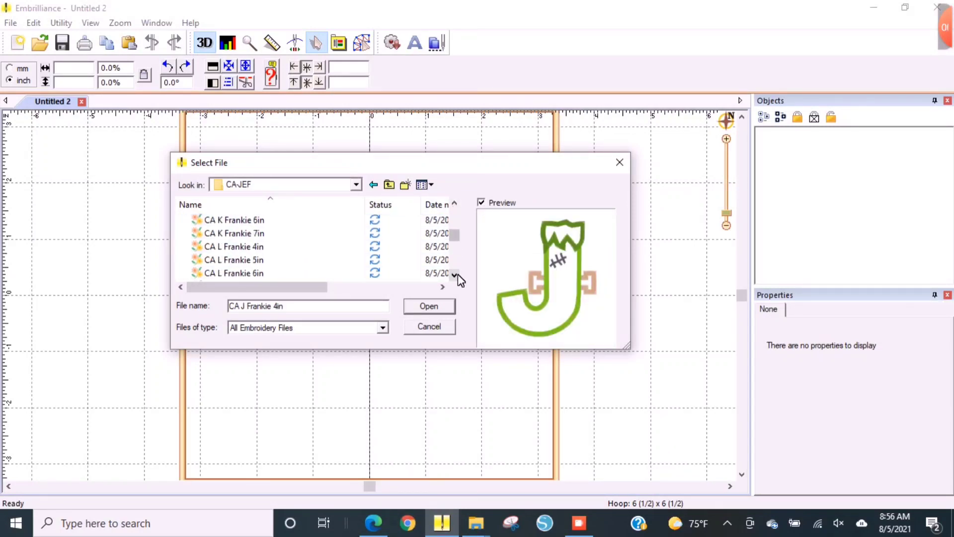
click(245, 222)
click(423, 307)
Nudge the Frankie letter L design upward into the upper part of the hoop
key(Up)
key(Up)
key(Up)
key(Up)
key(Up)
key(Up)
key(Up)
key(Up)
key(Up)
key(Up)
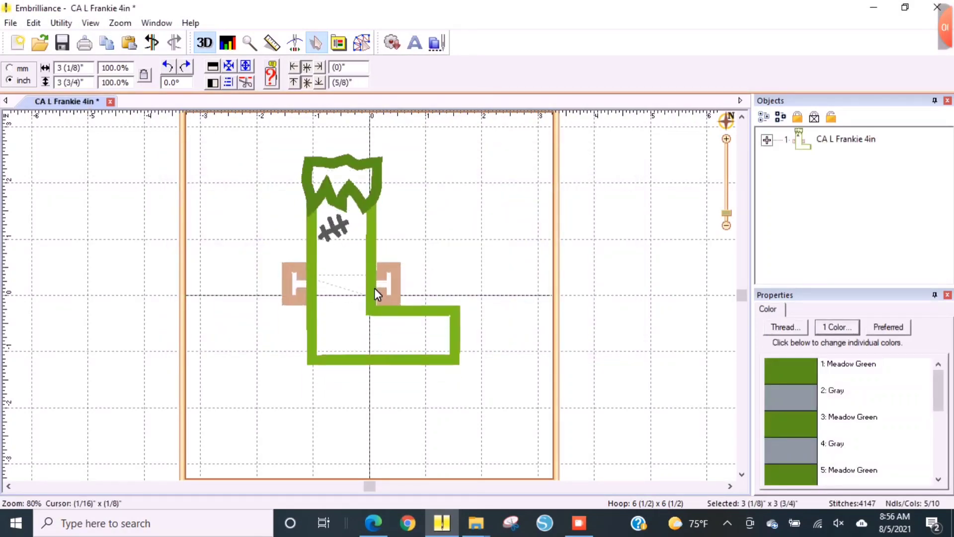
Recolor the Frankie letter's Meadow Green hair satin outline, object 1:9, to Dark Gray
click(875, 234)
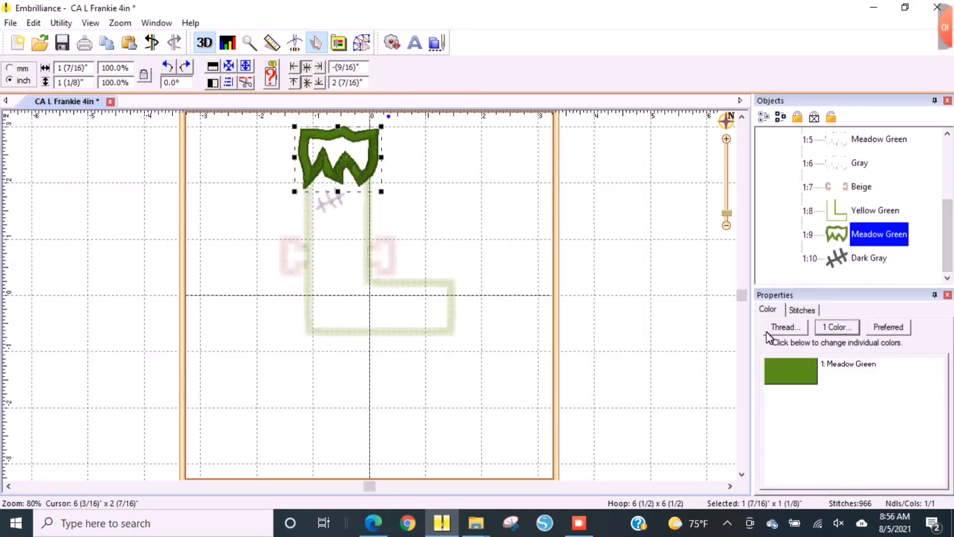
click(790, 370)
double_click(398, 232)
click(530, 181)
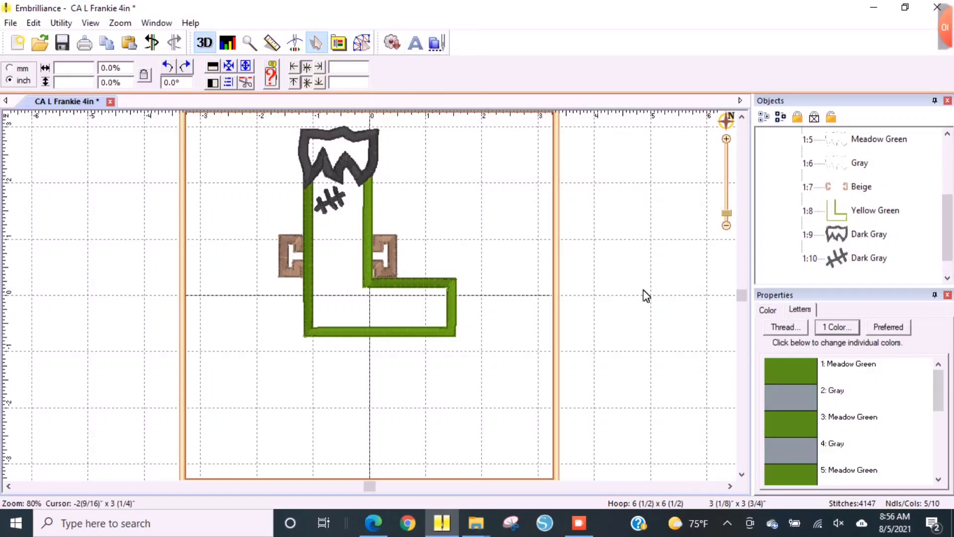
Add a first name as lettering in the ZAS MagicSchool 1x5in font and place it below the letter L
key(ctrl+l)
click(922, 381)
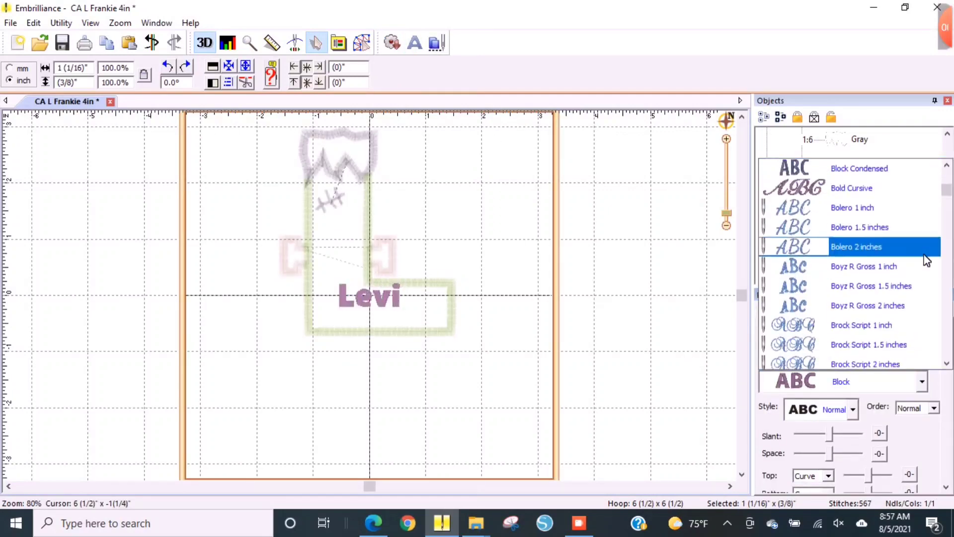
scroll(852, 259, down, 20)
mouse_move(946, 319)
mouse_down()
mouse_move(947, 298)
mouse_move(951, 336)
mouse_up()
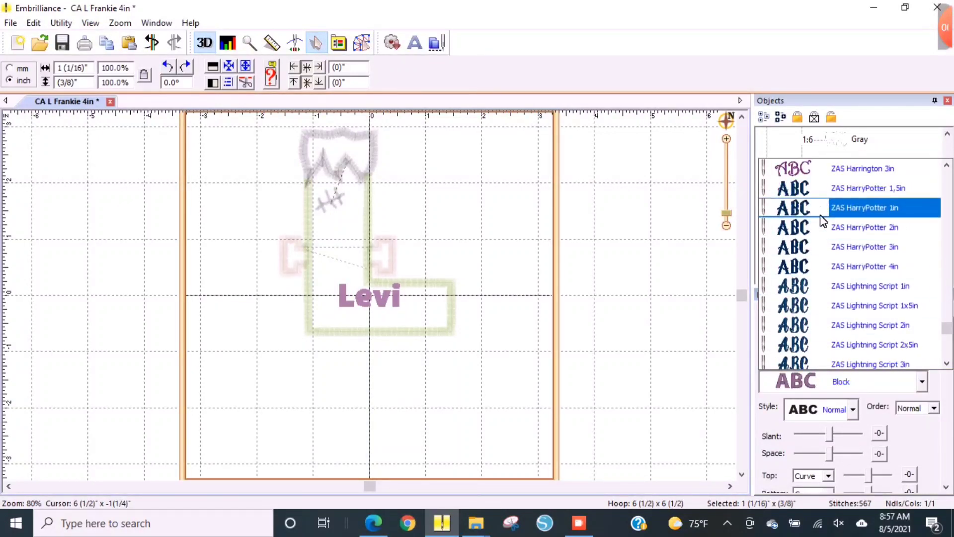
scroll(883, 334, down, 5)
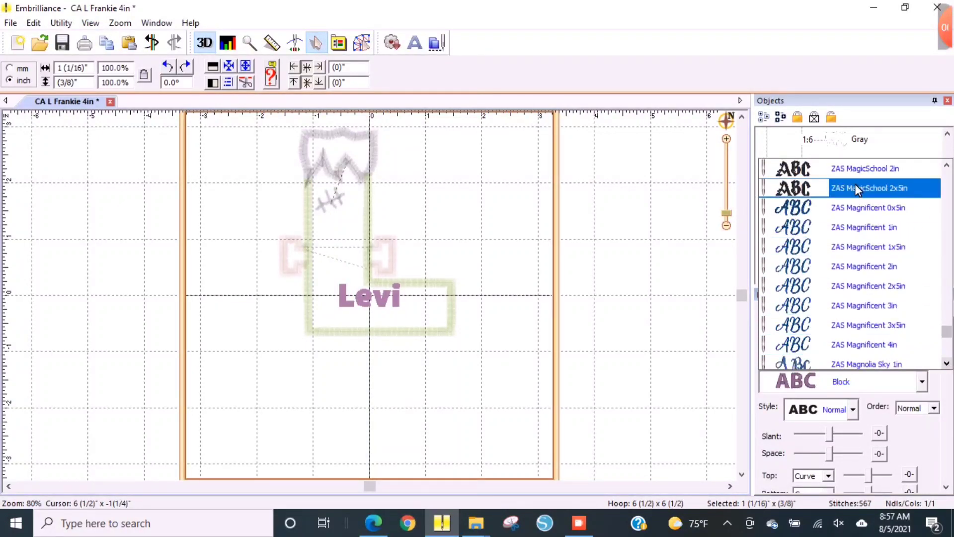
click(855, 170)
click(907, 386)
key(Down)
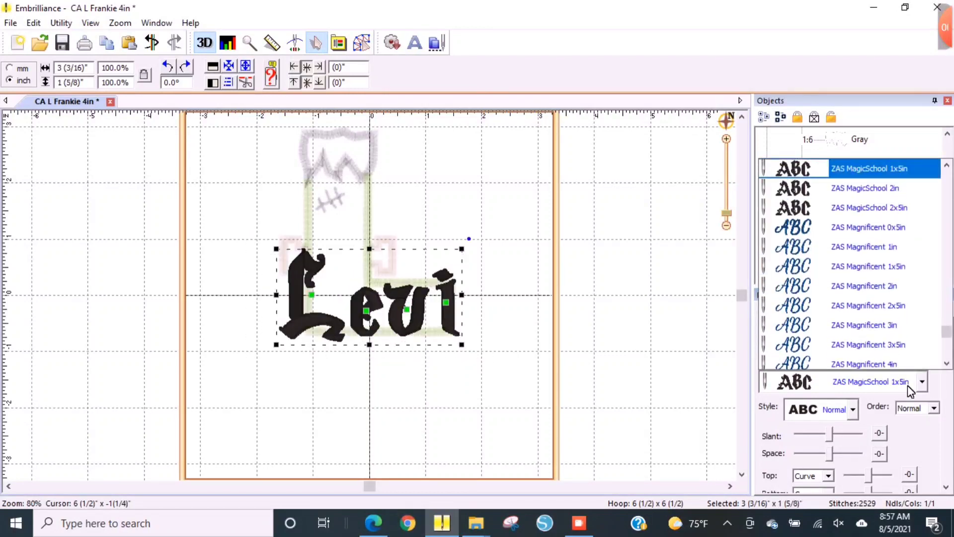
key(Return)
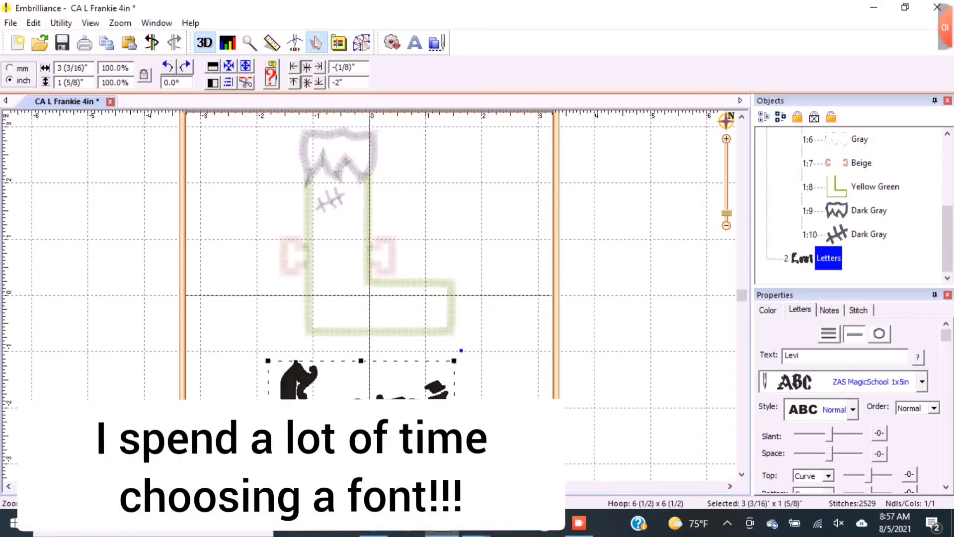
Merge the CA L Frankie 5in stitch design from the CA-JEF subfolder of CAFrankieAlphabet2633 into the current design
click(442, 333)
click(11, 23)
click(52, 169)
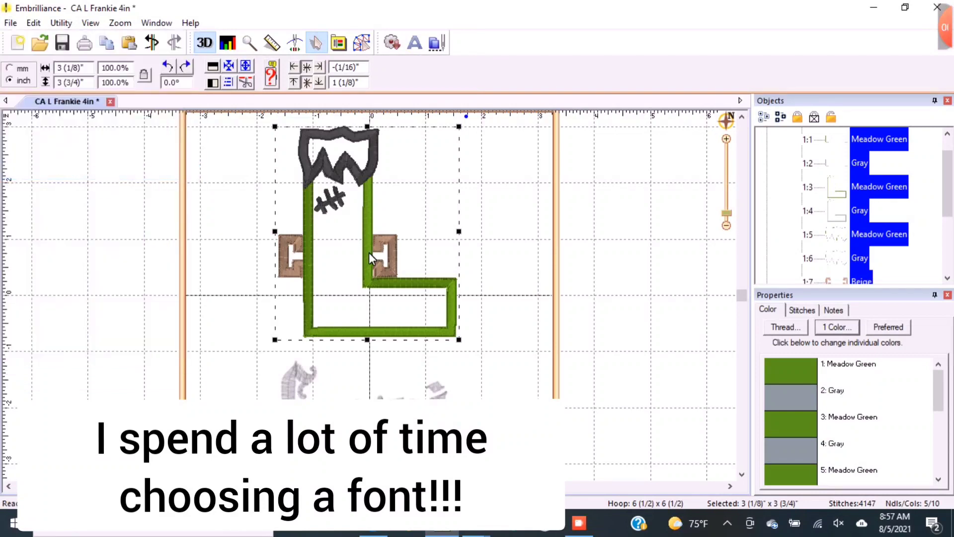
drag(363, 265, 365, 199)
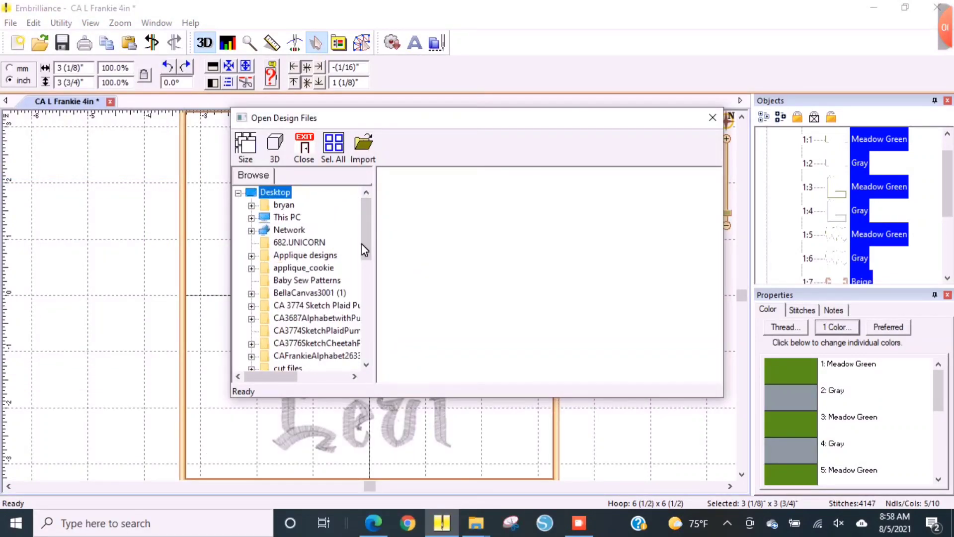
scroll(363, 250, down, 1)
click(252, 331)
double_click(288, 347)
click(314, 292)
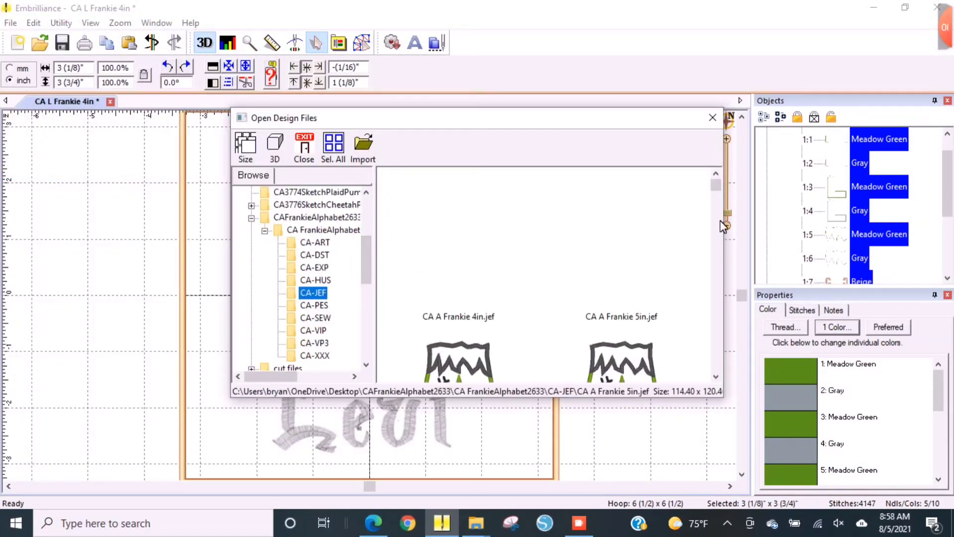
drag(720, 220, 726, 273)
double_click(653, 216)
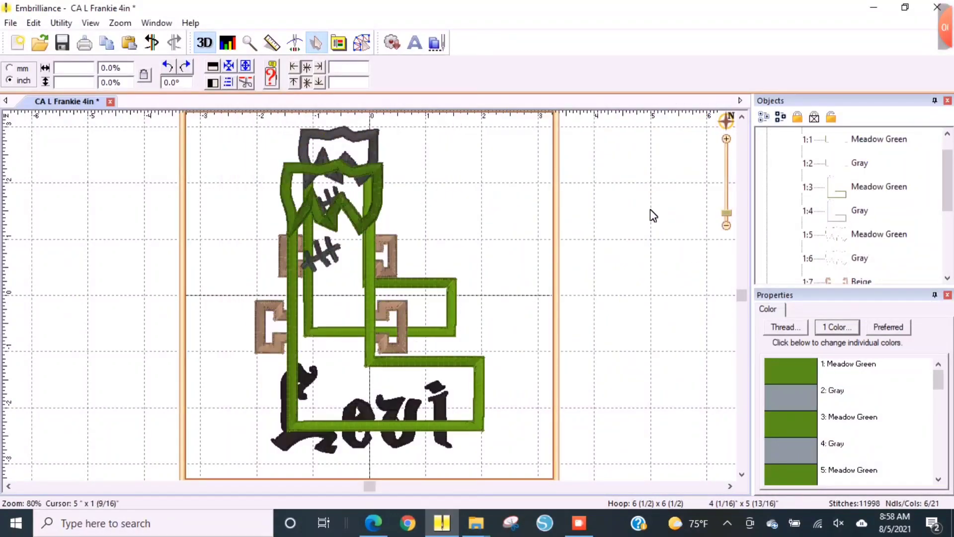
Delete the 4in Frankie letter L and move the 5in letter up toward the top of the hoop
click(447, 285)
key(Delete)
click(451, 288)
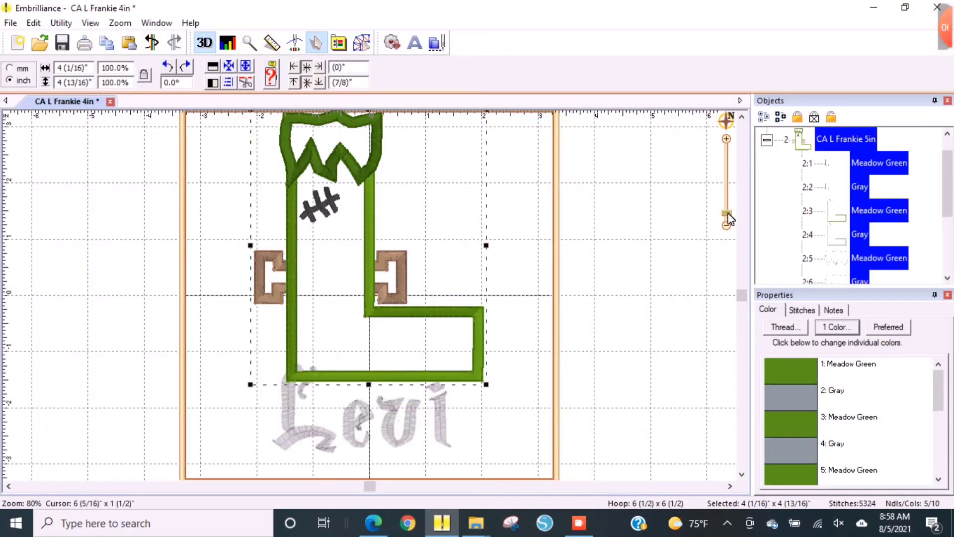
Move the name lettering lower in the hoop, below the base of the 5in letter L
drag(727, 213, 729, 216)
click(393, 427)
click(396, 432)
click(389, 422)
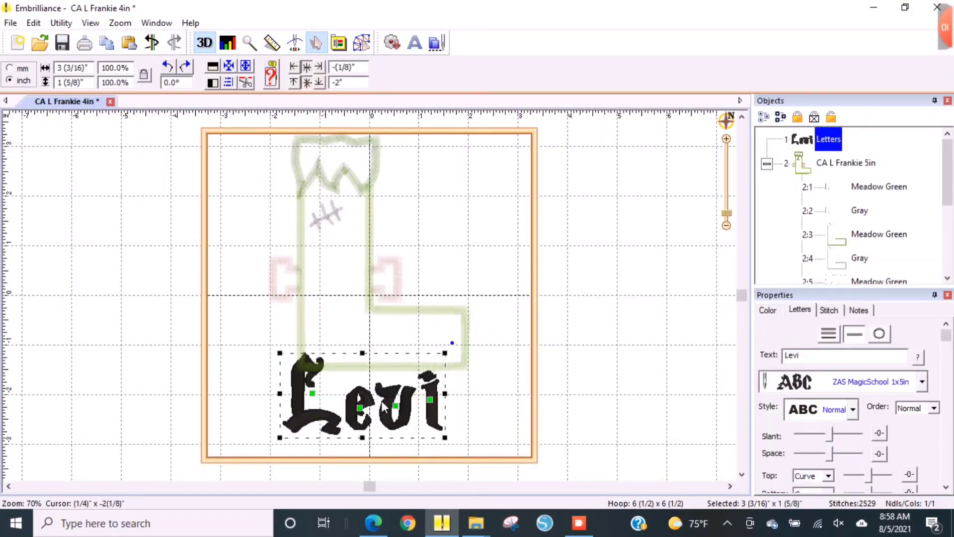
drag(386, 417, 383, 417)
Scale the 5in Frankie letter L to 95.1% and position it just above the name
click(458, 352)
drag(474, 377, 465, 366)
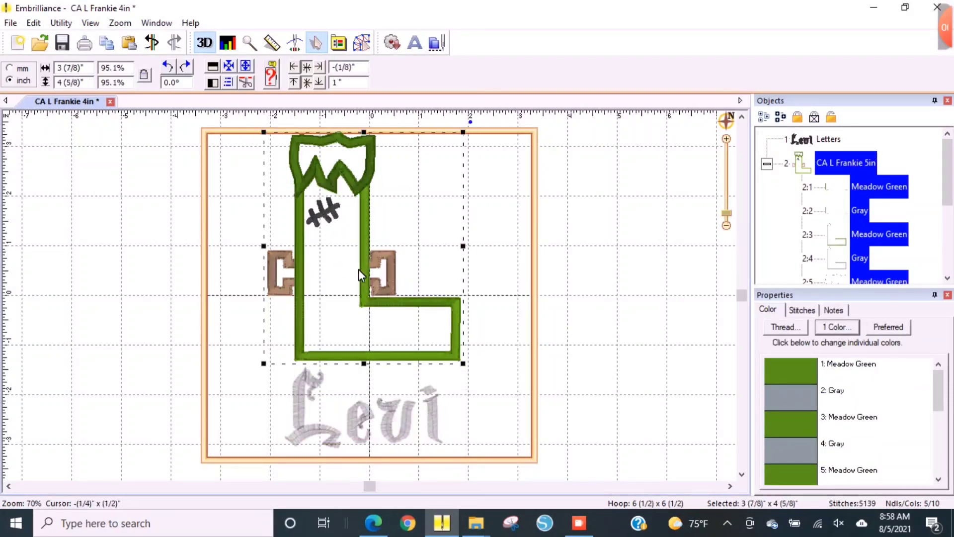
drag(361, 270, 363, 275)
click(336, 438)
click(341, 196)
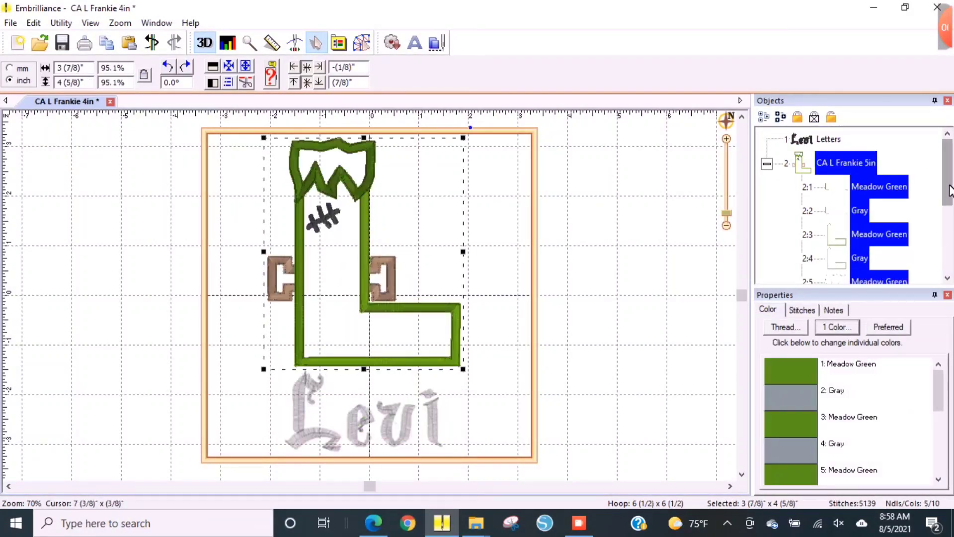
Merge the CA L Frankie 6in stitch design and remove the 5in letter L
scroll(947, 185, down, 2)
click(11, 23)
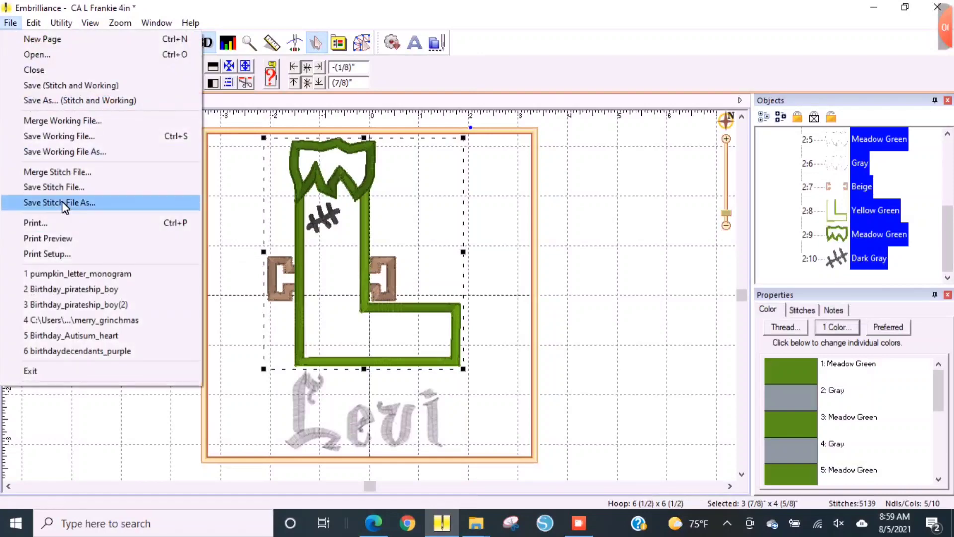
click(45, 169)
drag(718, 187, 720, 266)
double_click(453, 329)
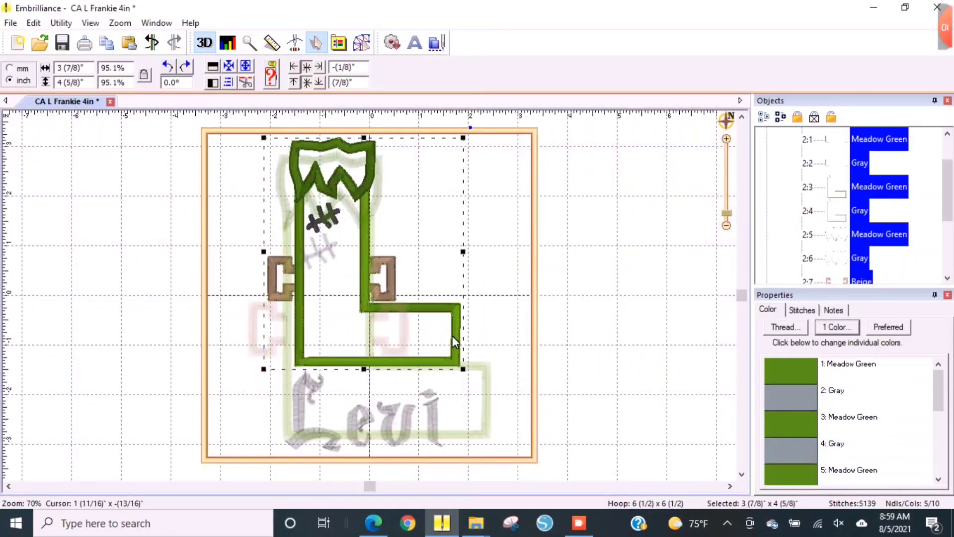
scroll(788, 198, up, 2)
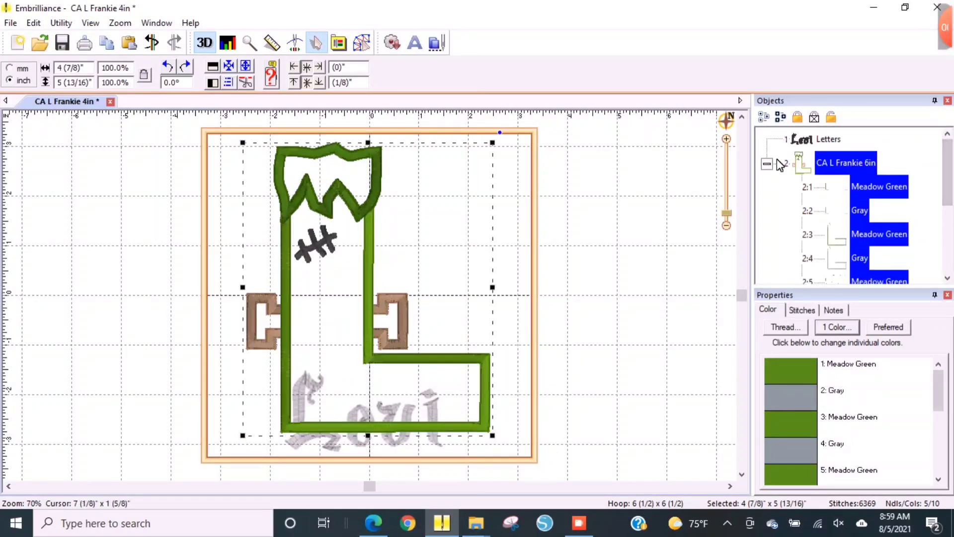
Reorder the objects so the name stitches after the 6in letter L, and select the lettering
right_click(806, 143)
click(860, 171)
click(363, 441)
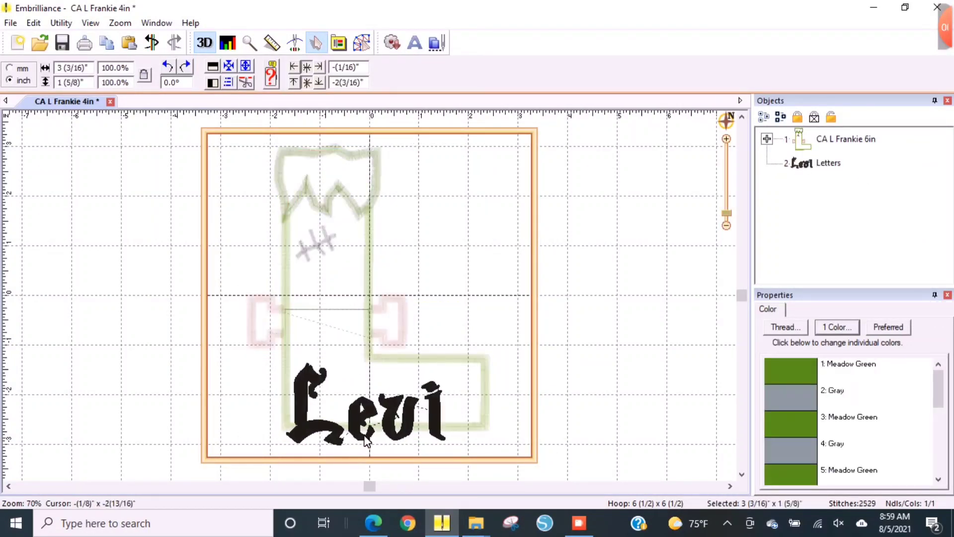
Change the name's font to ZAS MagicSchool 2in and place it over the base of the letter L
click(922, 381)
click(874, 185)
drag(455, 404, 434, 432)
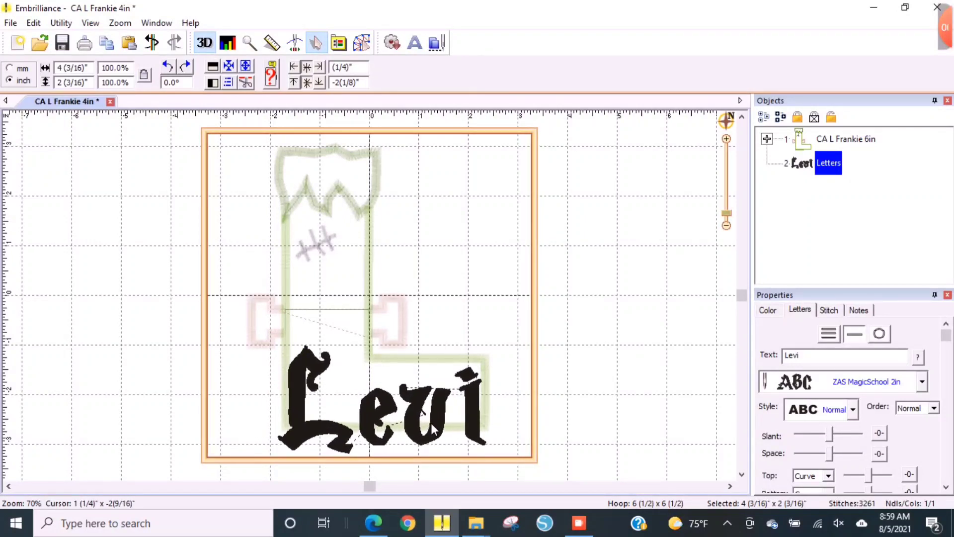
Align the name and the 6in letter L on their horizontal centers
click(531, 411)
click(146, 73)
click(486, 231)
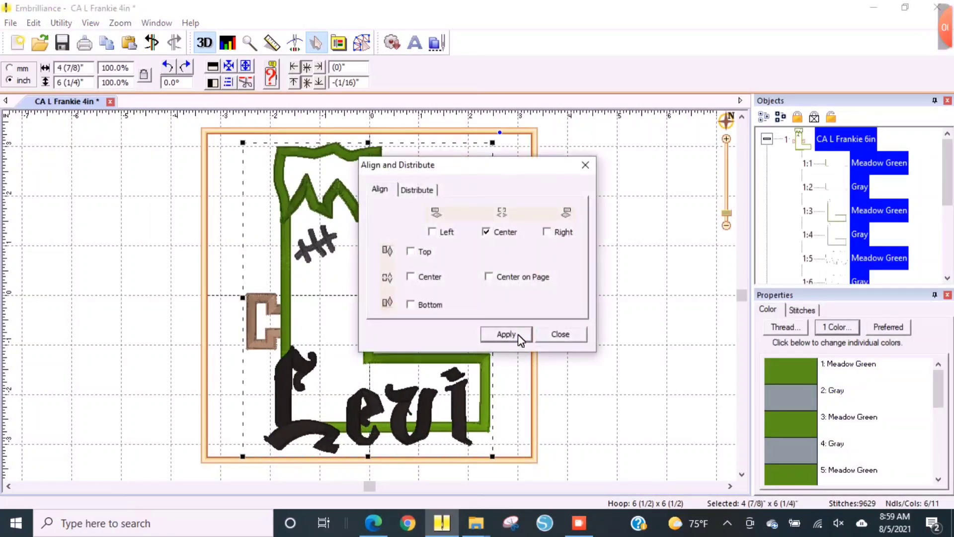
click(516, 335)
Widen the name lettering to about 4 9/16 inches and adjust its position across the base of the letter L
click(478, 427)
click(467, 442)
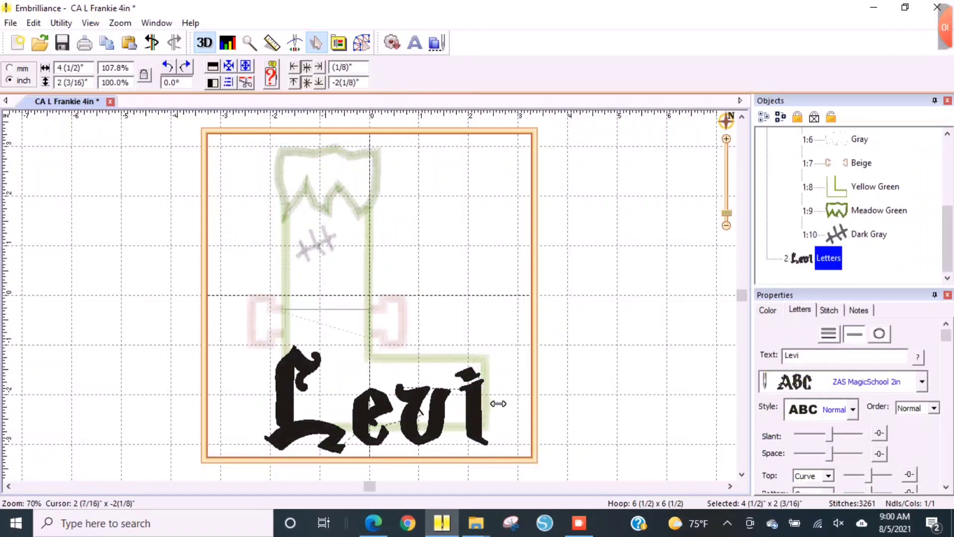
click(621, 351)
click(439, 426)
click(606, 330)
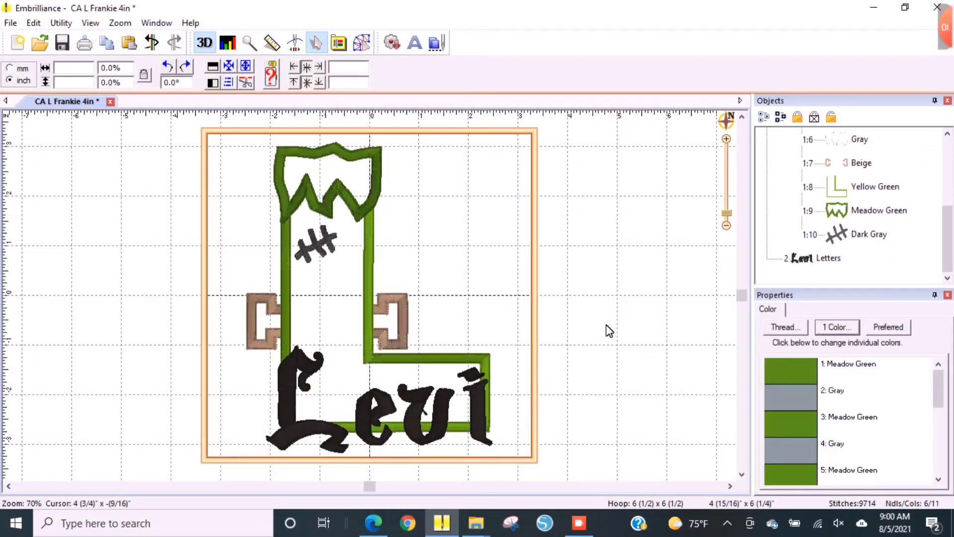
drag(481, 416, 481, 409)
click(577, 426)
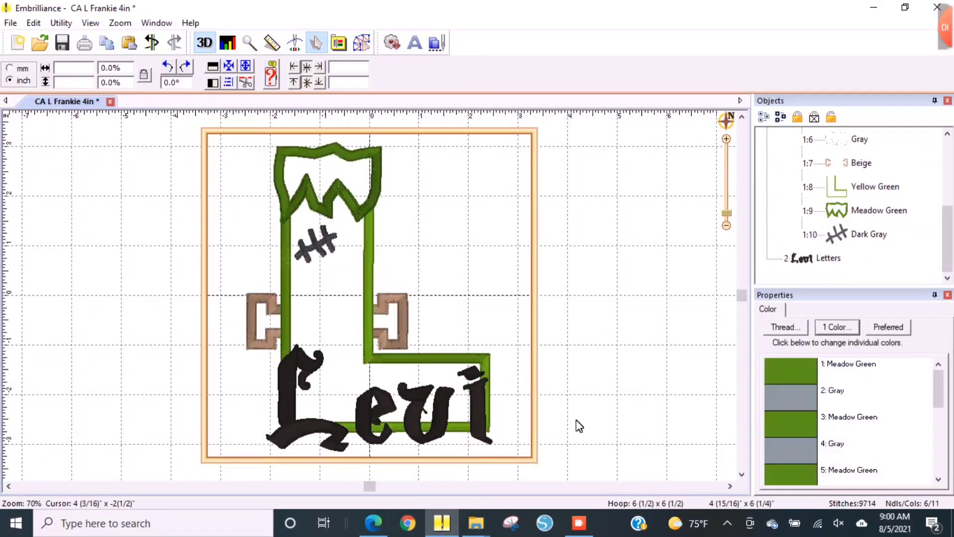
Delete the 6in Frankie letter L and merge the CA L Frankie 5in stitch design in its place
click(369, 335)
key(Delete)
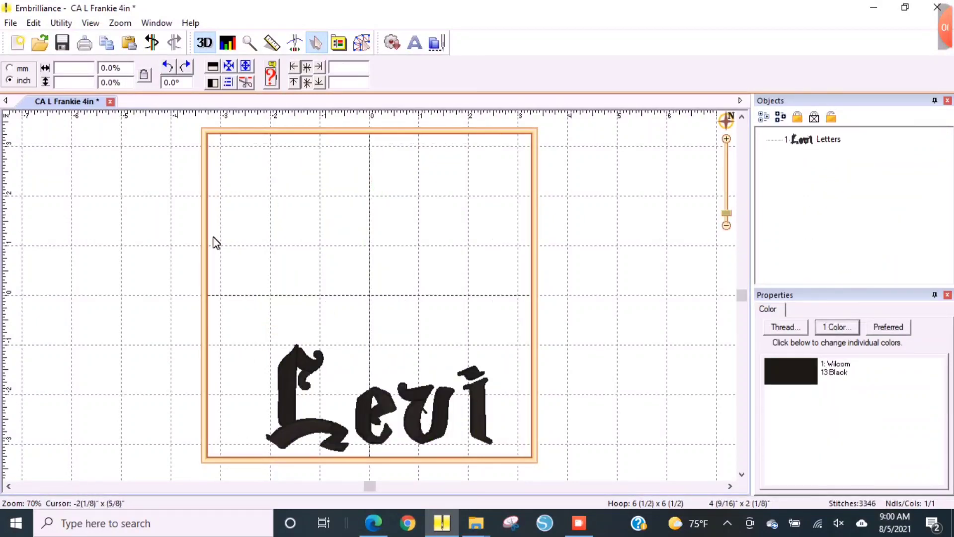
click(11, 22)
click(75, 171)
drag(715, 186, 718, 264)
double_click(620, 219)
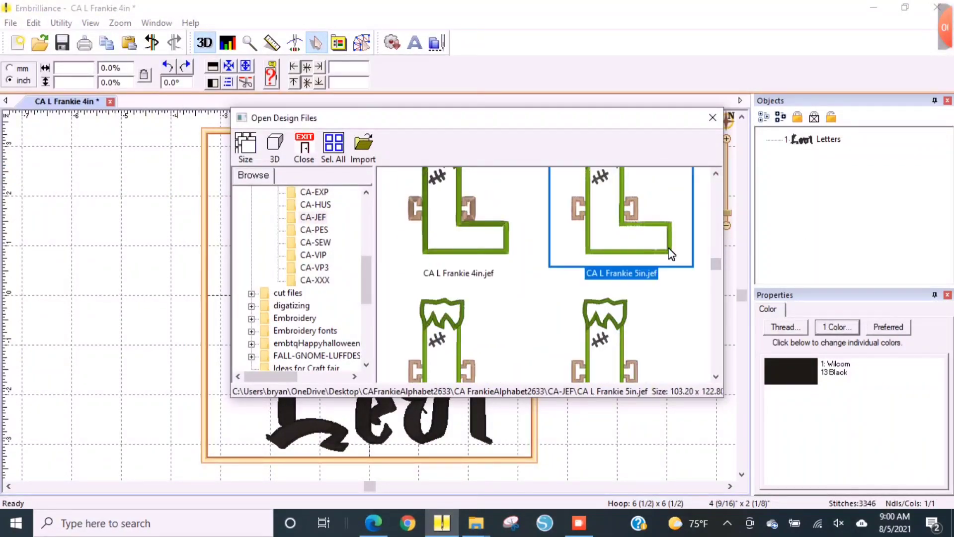
Reorder the objects so the name stitches after the 5in letter L, and shift the name to the hoop's horizontal center
right_click(815, 139)
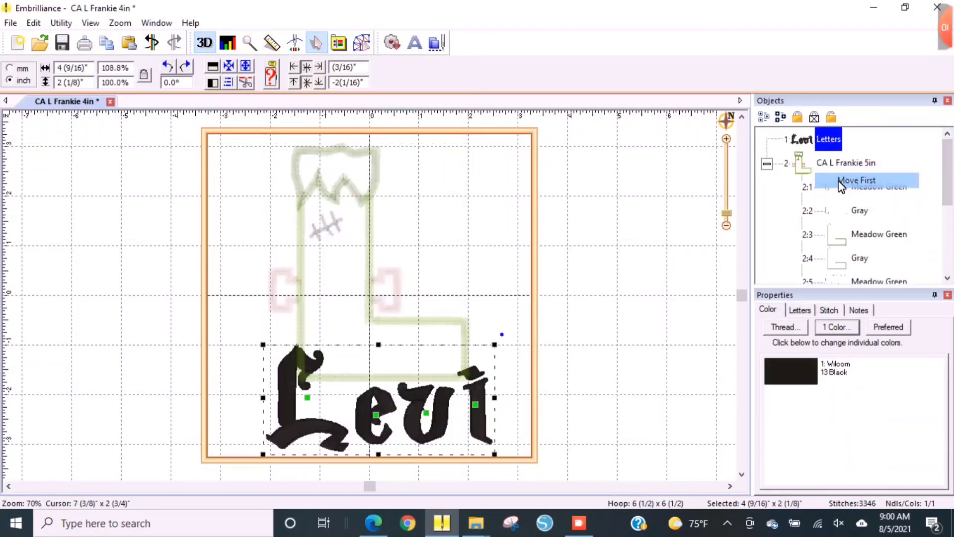
click(840, 165)
click(372, 440)
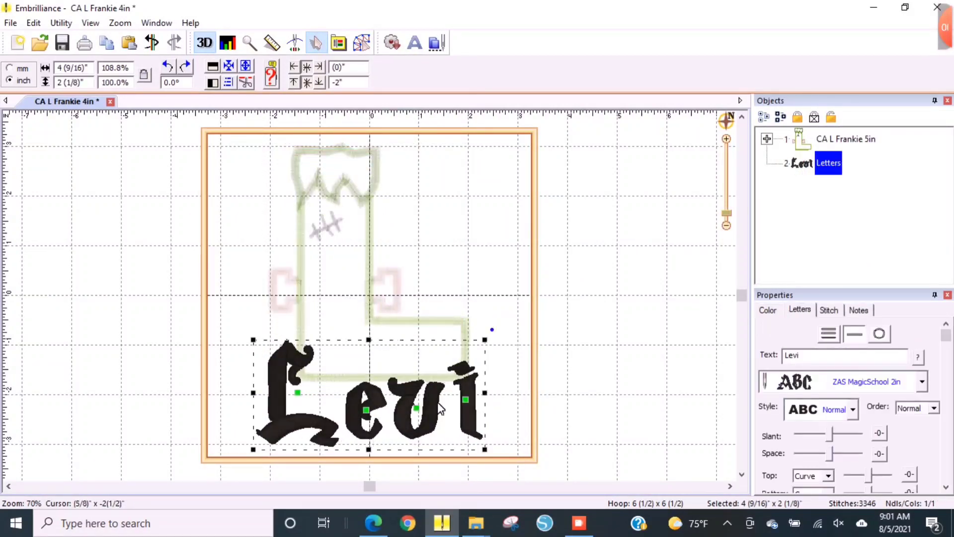
Recolor the 5in letter's Meadow Green hair outline, object 1:9, to Wilcom 13 Black
click(590, 268)
click(384, 180)
click(383, 180)
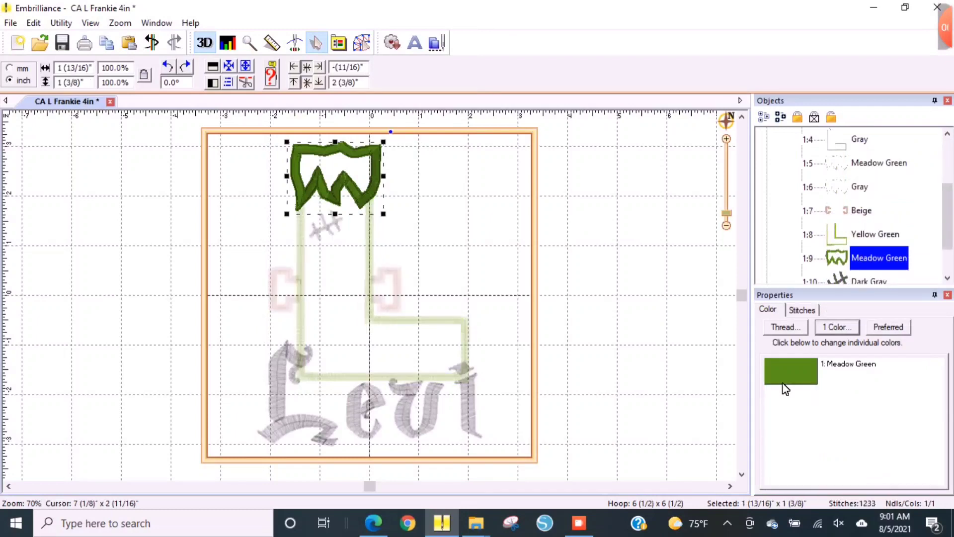
click(790, 375)
double_click(404, 251)
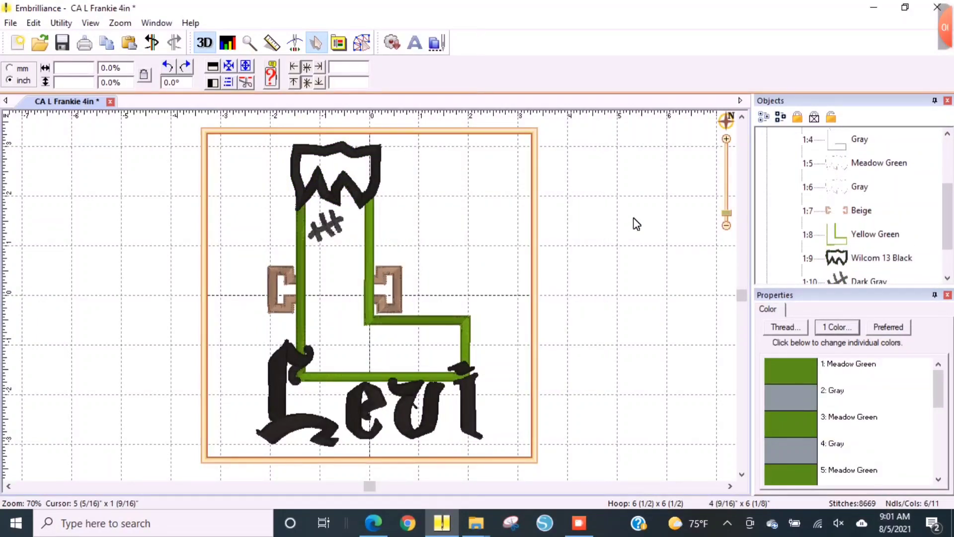
Change the name's font from ZAS MagicSchool to Stitchtopia Haunted House
click(408, 417)
click(922, 381)
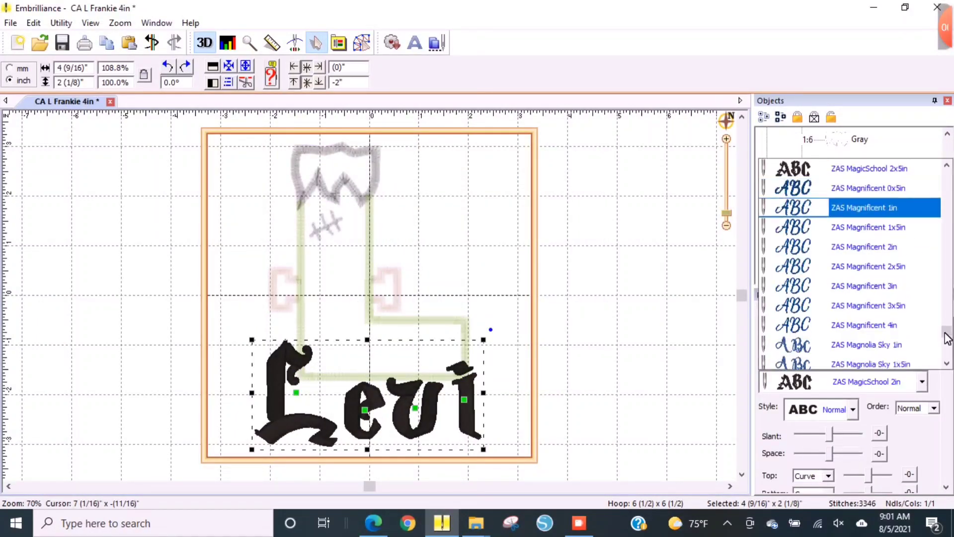
drag(945, 334, 946, 287)
click(887, 306)
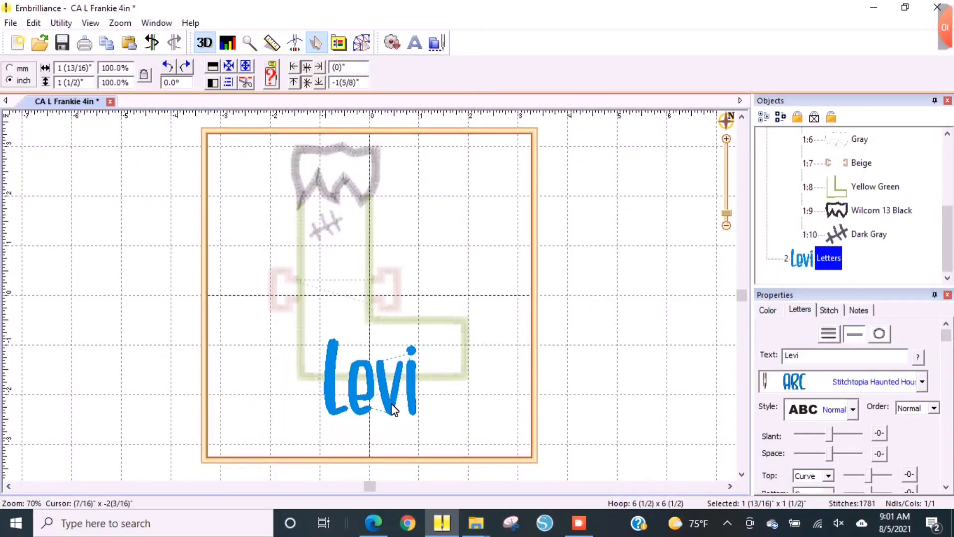
Recolor the name lettering to Wilcom 13 Black
click(768, 311)
click(837, 327)
click(479, 232)
click(569, 177)
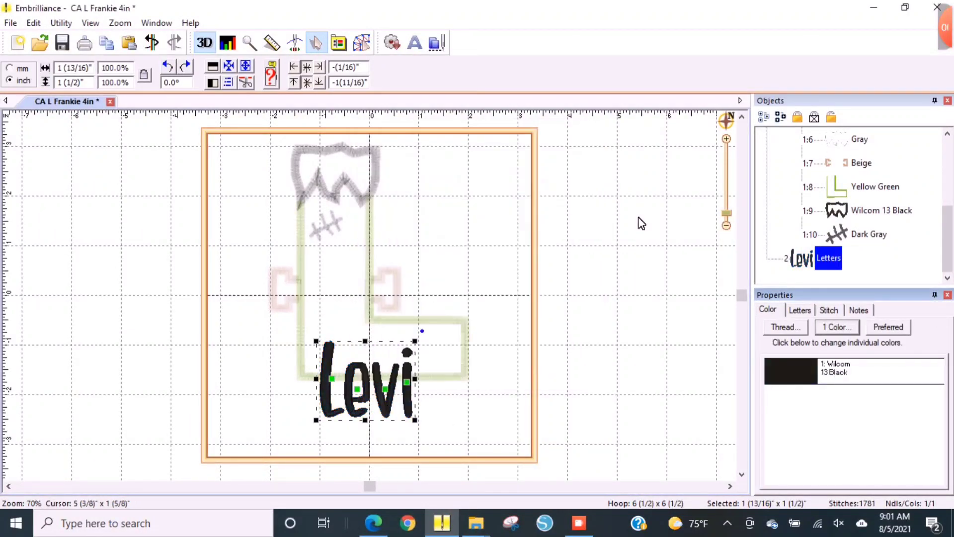
Select the name together with the letter L and align them on their horizontal centers
click(639, 221)
drag(565, 468, 175, 104)
click(380, 397)
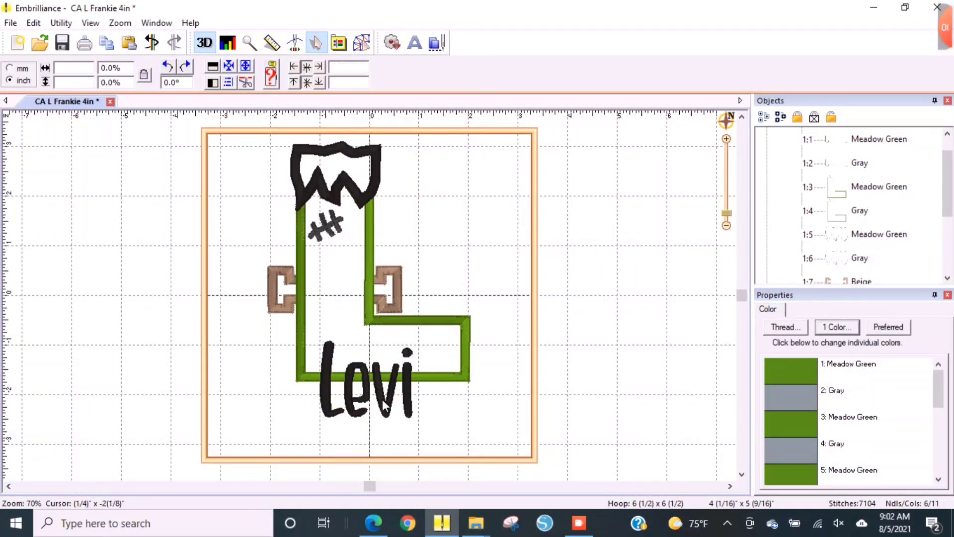
click(498, 362)
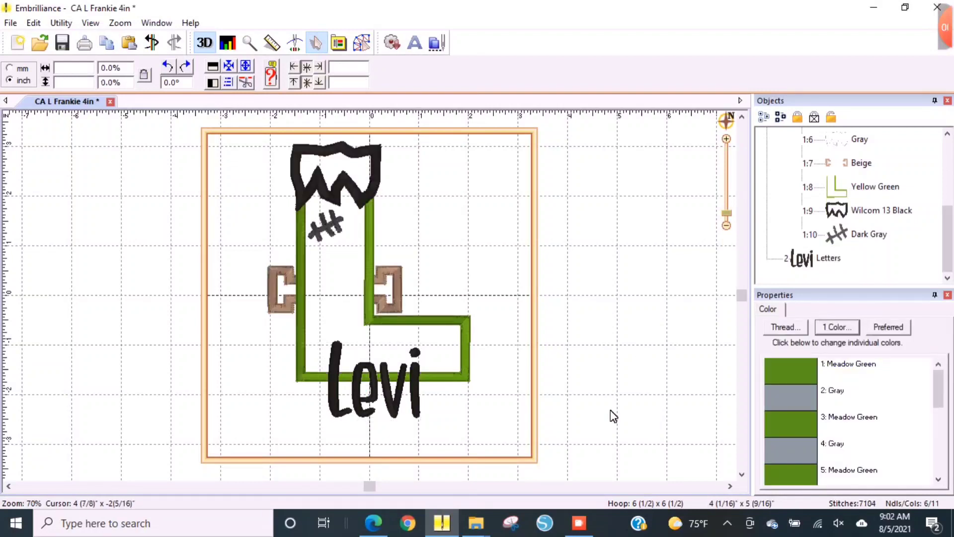
drag(279, 432, 277, 427)
click(228, 82)
click(517, 333)
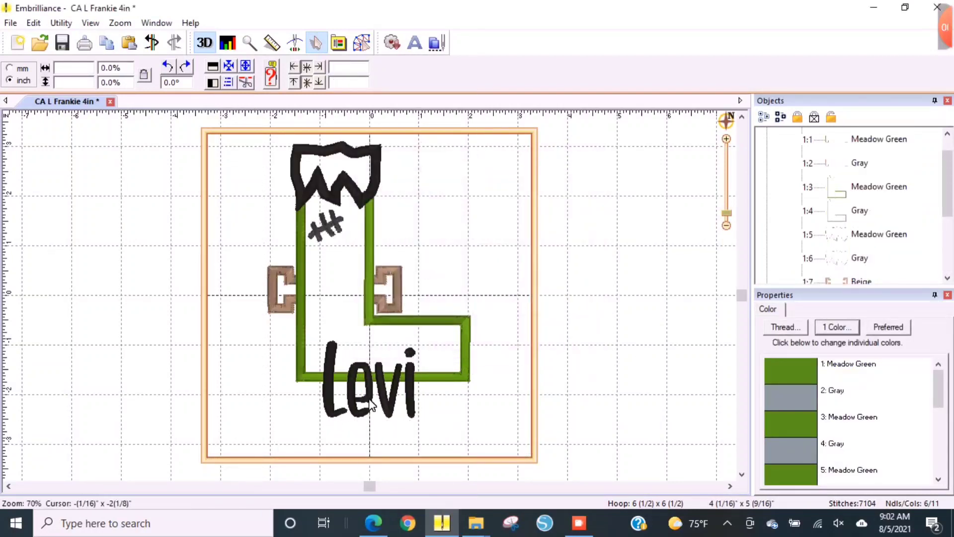
Move the name's last letter outward for wider spacing and realign the name horizontally with the letter L
click(412, 393)
click(549, 479)
drag(550, 480, 233, 124)
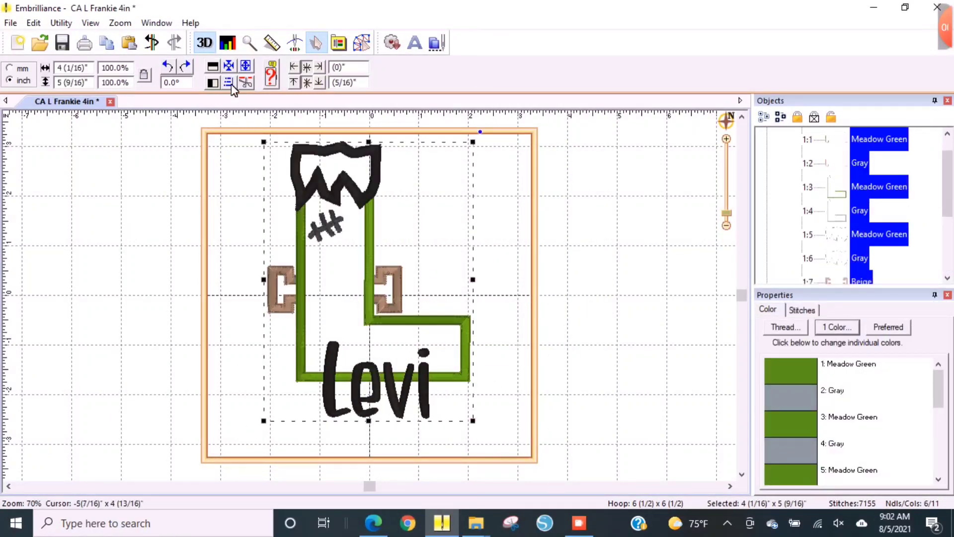
click(228, 82)
click(504, 334)
click(585, 356)
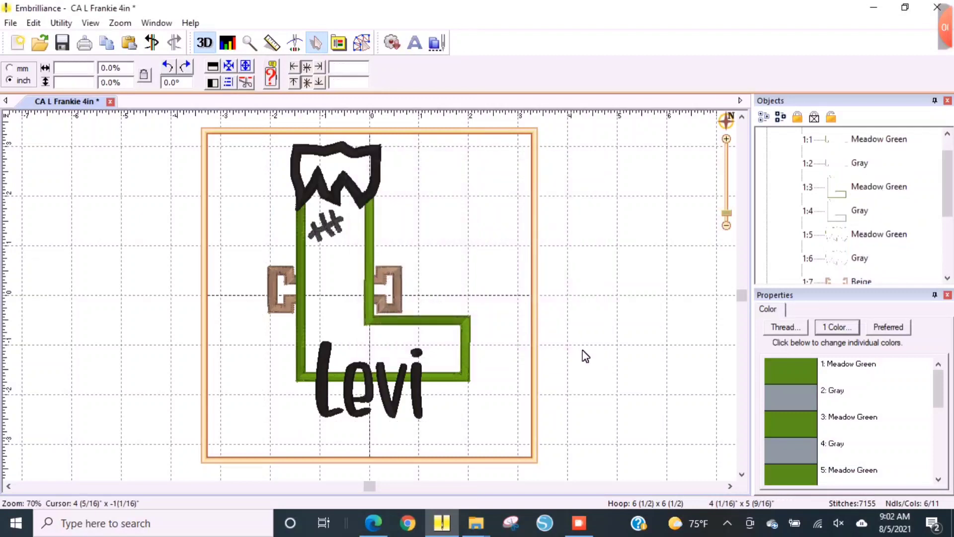
Switch the name to a larger size of the Haunted House font, about 2 7/16 by 2 inches
click(387, 423)
click(921, 381)
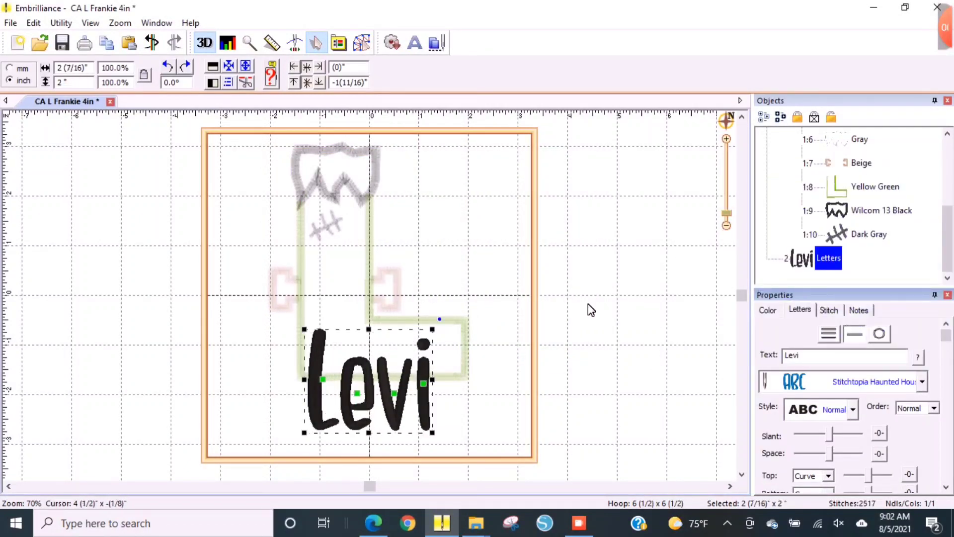
click(514, 449)
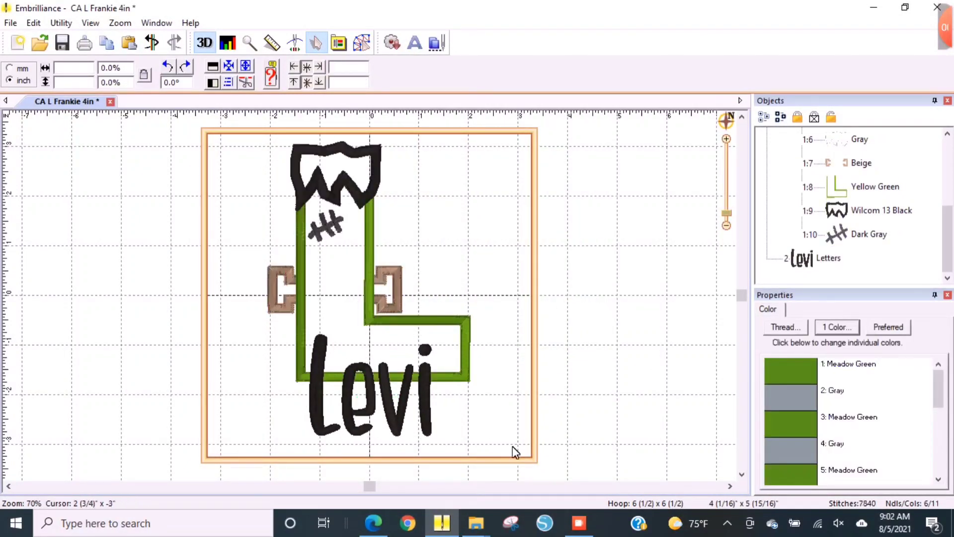
click(10, 23)
click(75, 204)
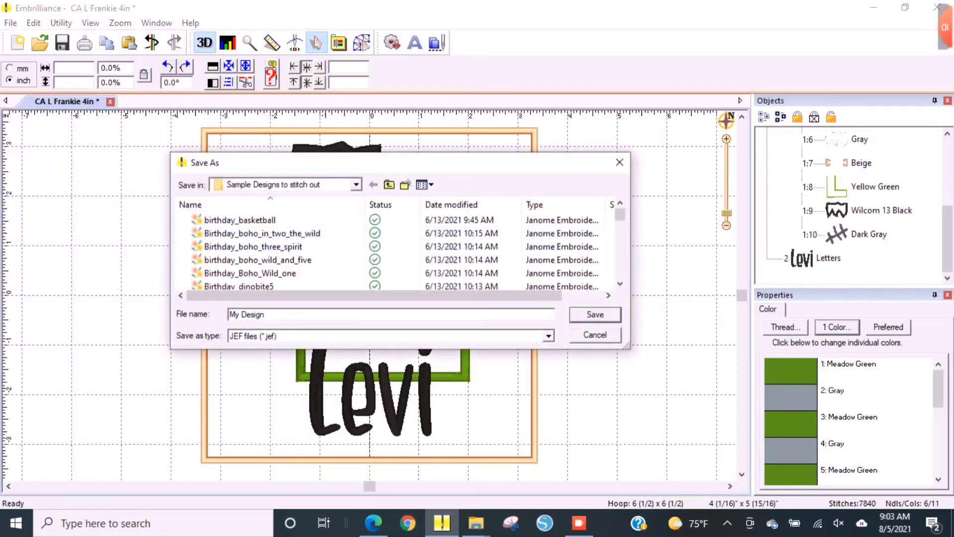
click(594, 335)
Save the finished letter L design as working file Frankie_Monogram in T-shirt working files .be and export its stitch file
click(10, 23)
click(64, 192)
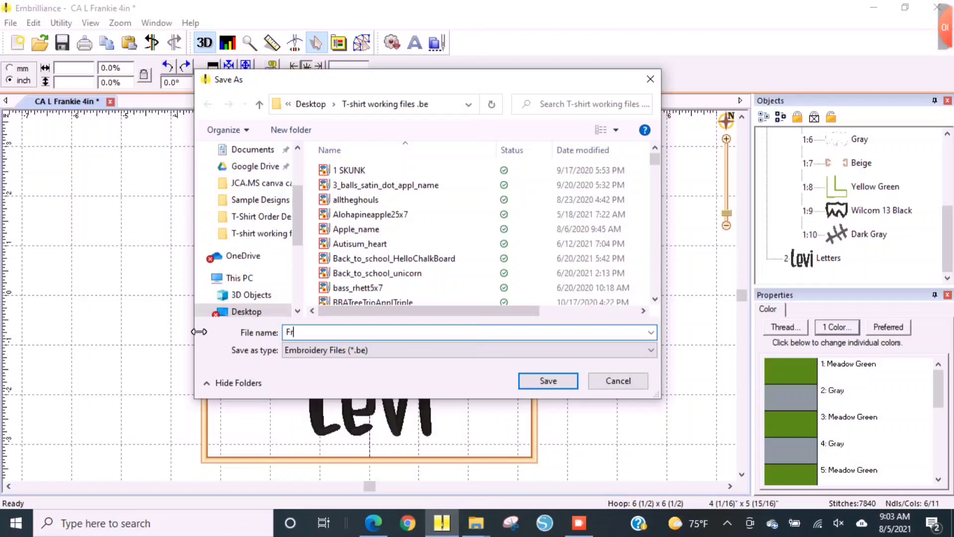
click(520, 379)
click(10, 23)
click(82, 204)
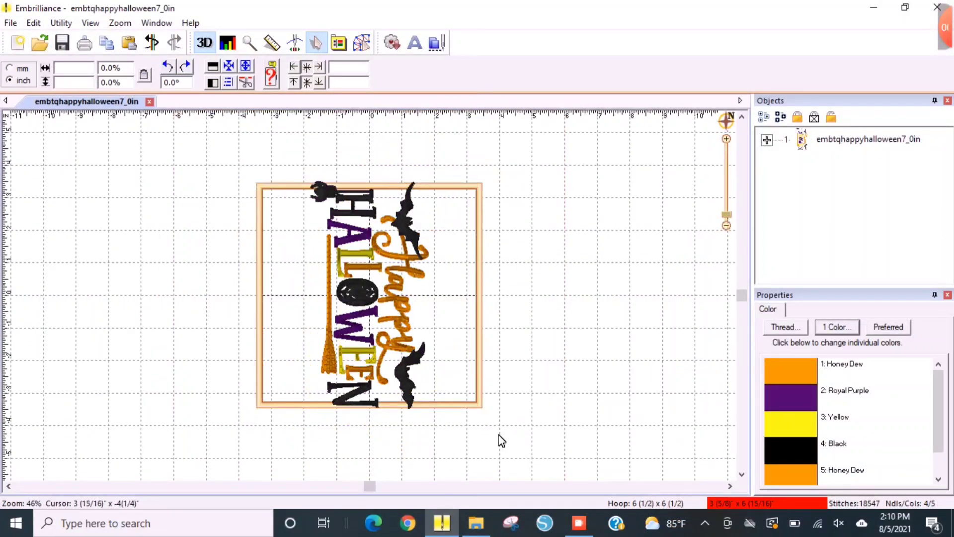
Rotate the Happy Halloween design 90 degrees, put it in an 8 3/8 by 7 5/8 inch hoop, and enlarge it to about 7 3/16 by 3 3/4 inches
key(ctrl+a)
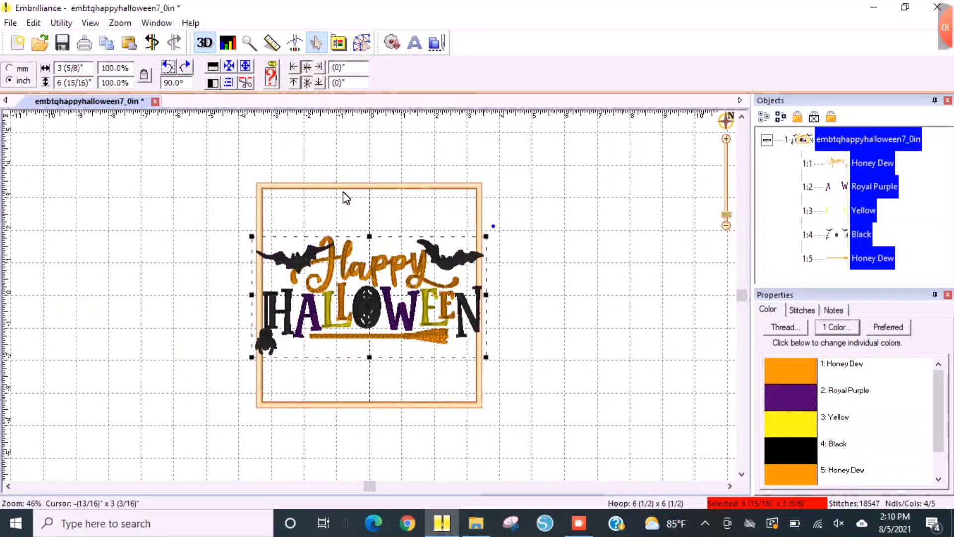
click(339, 44)
click(654, 347)
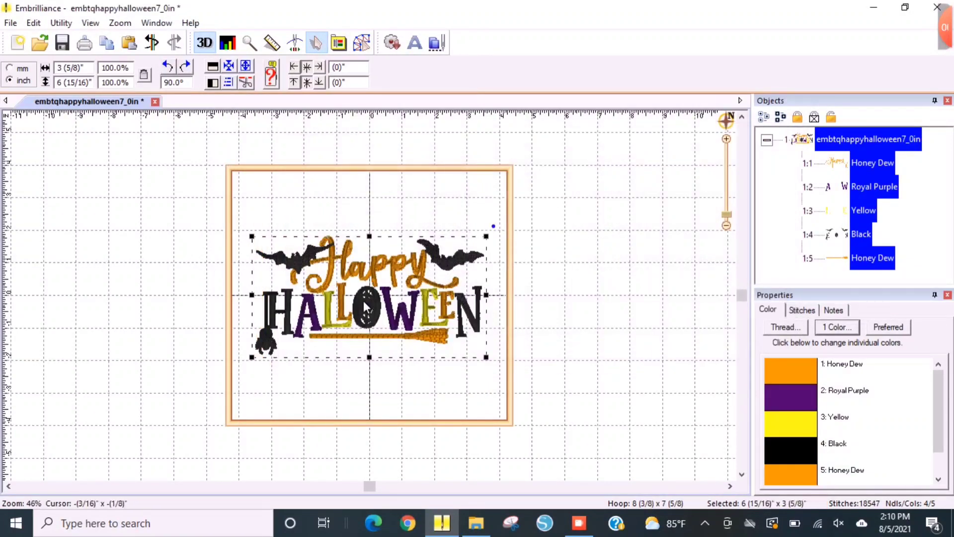
drag(363, 300, 358, 297)
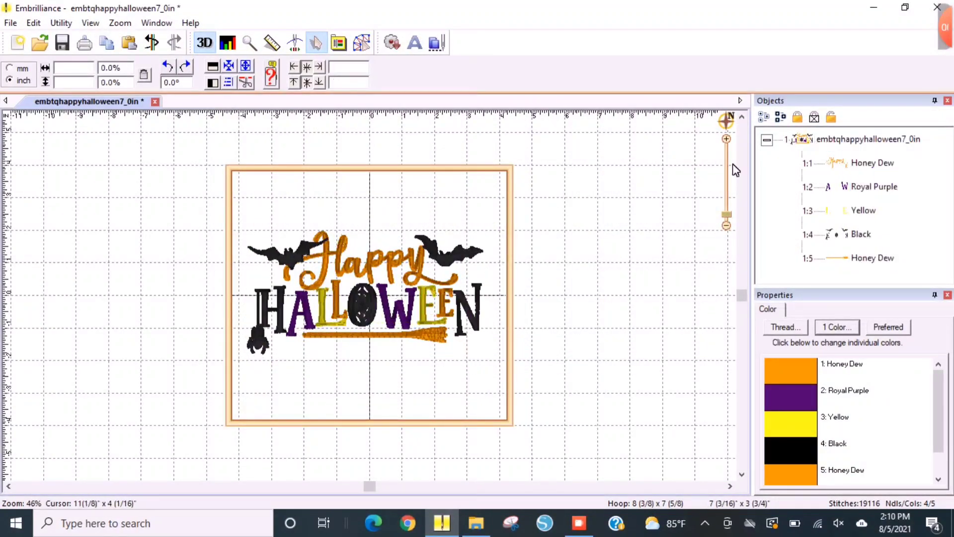
Isolate the broom beneath the lettering among the color layers and recolor it to Madeira Poly 1527 Teddy Bear
click(872, 162)
click(873, 186)
click(863, 210)
click(872, 257)
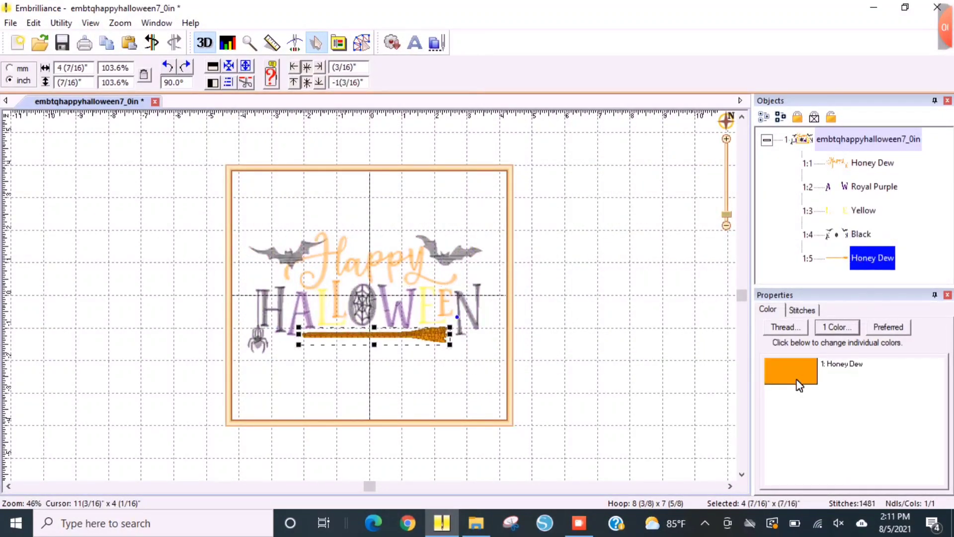
click(793, 378)
click(388, 187)
mouse_move(583, 271)
mouse_down()
mouse_move(580, 237)
mouse_move(586, 264)
mouse_up()
double_click(399, 314)
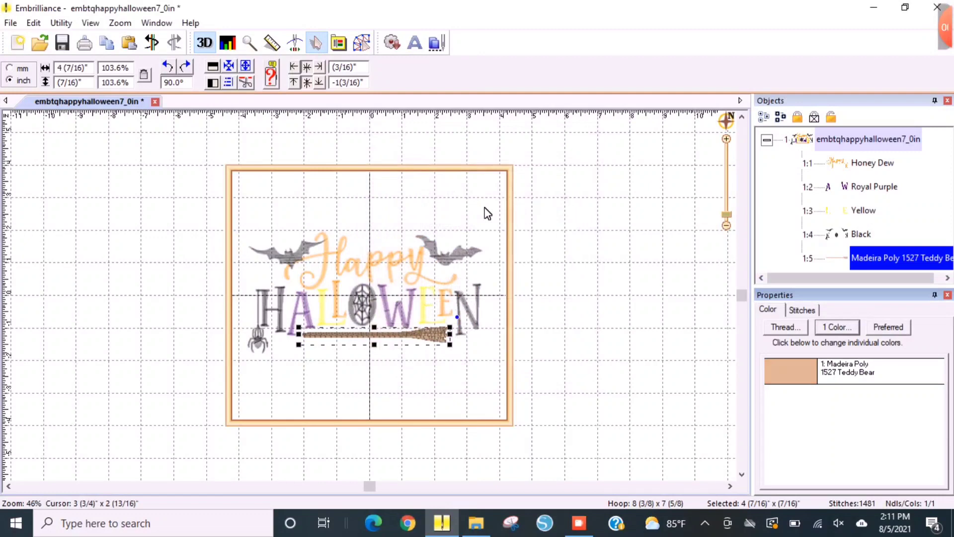
Save the design as working file happy_halloween_1 in T-shirt working files .be and export its stitch file
click(417, 276)
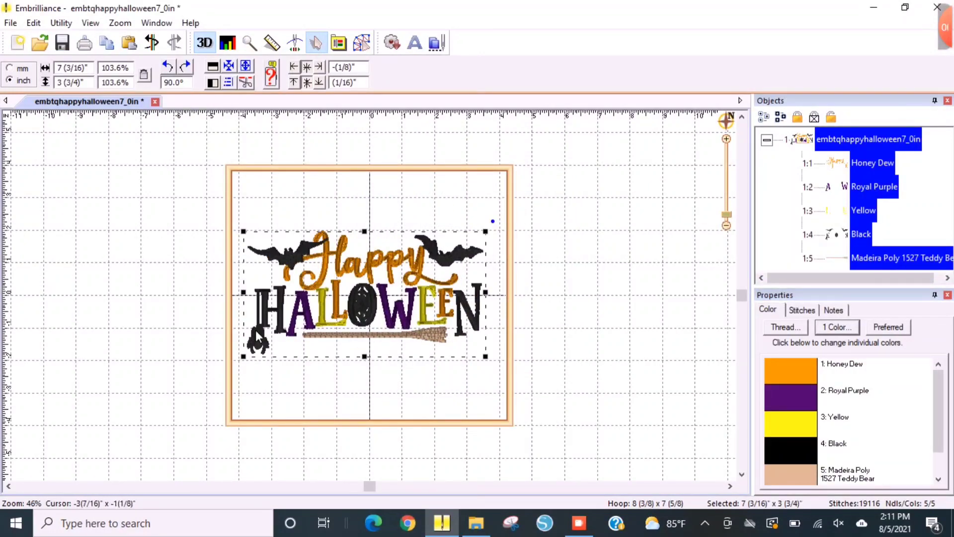
key(Escape)
click(10, 23)
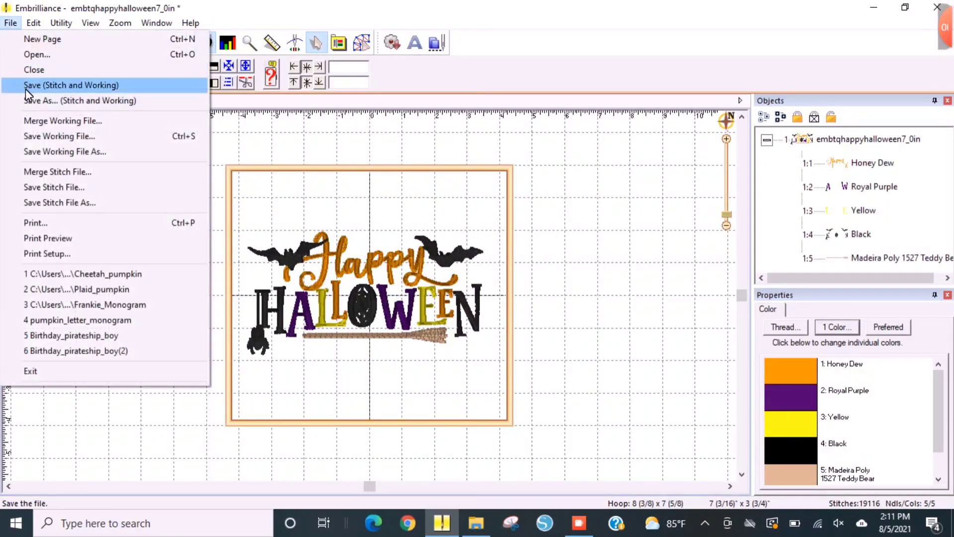
click(40, 153)
text(hap)
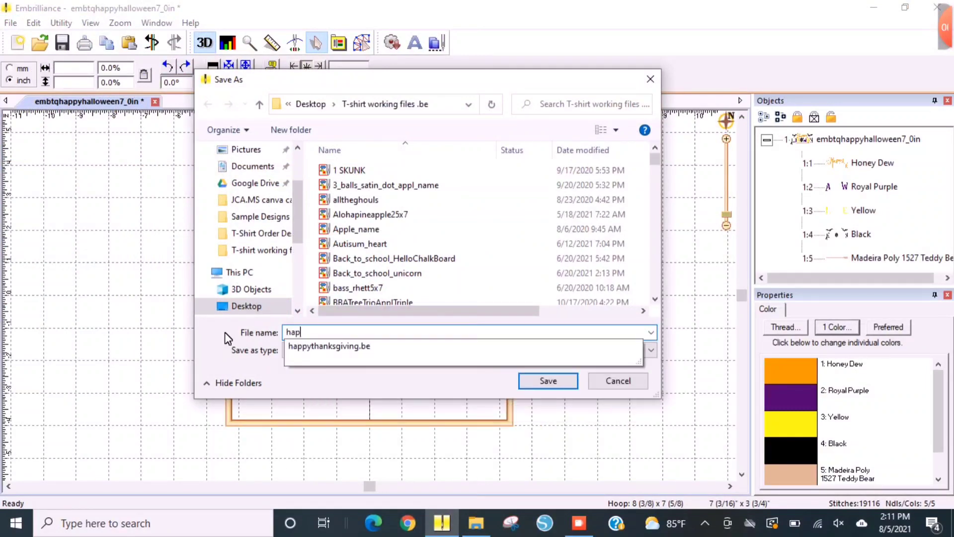
text(py_halloween_1)
key(Return)
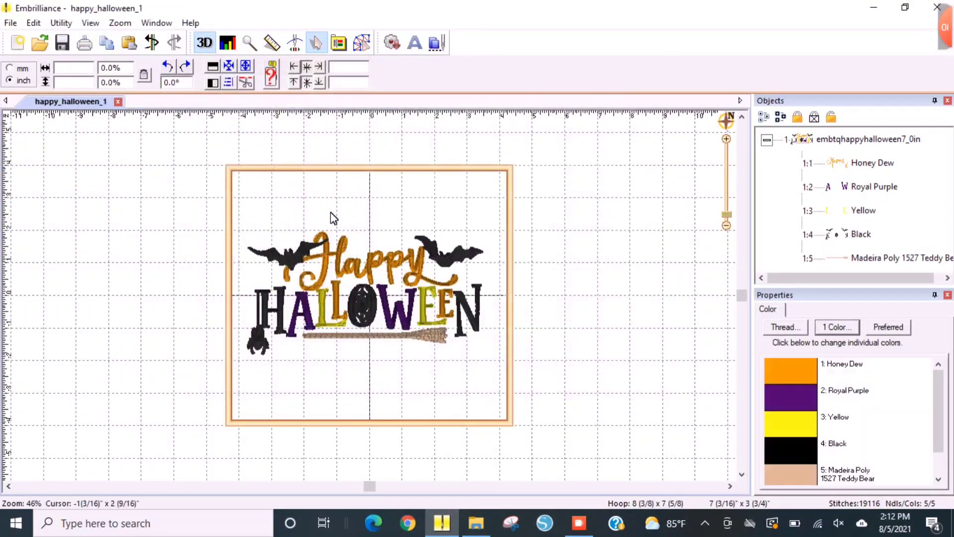
click(11, 23)
click(54, 202)
key(Return)
Start a new page and browse for a design file in the folder LLA0170 - Happy Halloween - PES
click(17, 42)
click(10, 23)
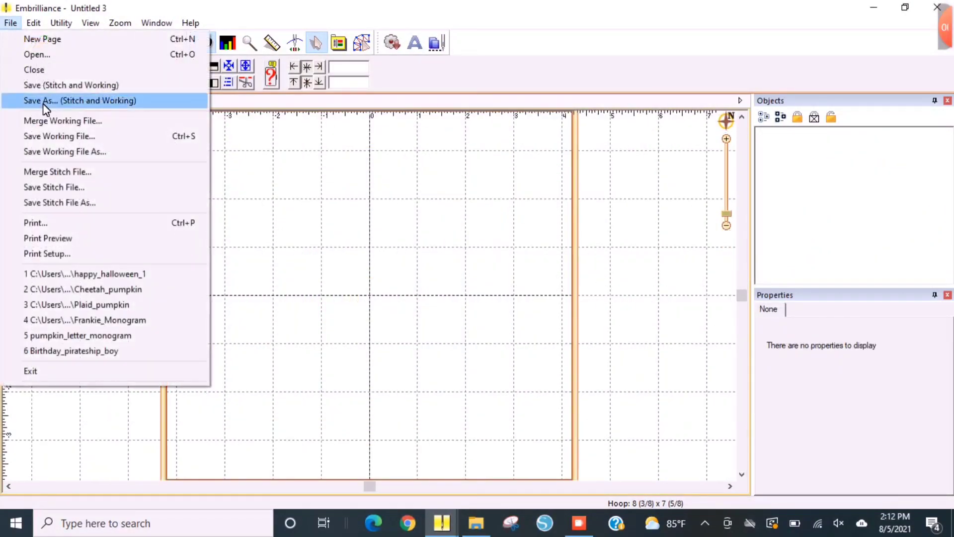
click(35, 54)
click(356, 184)
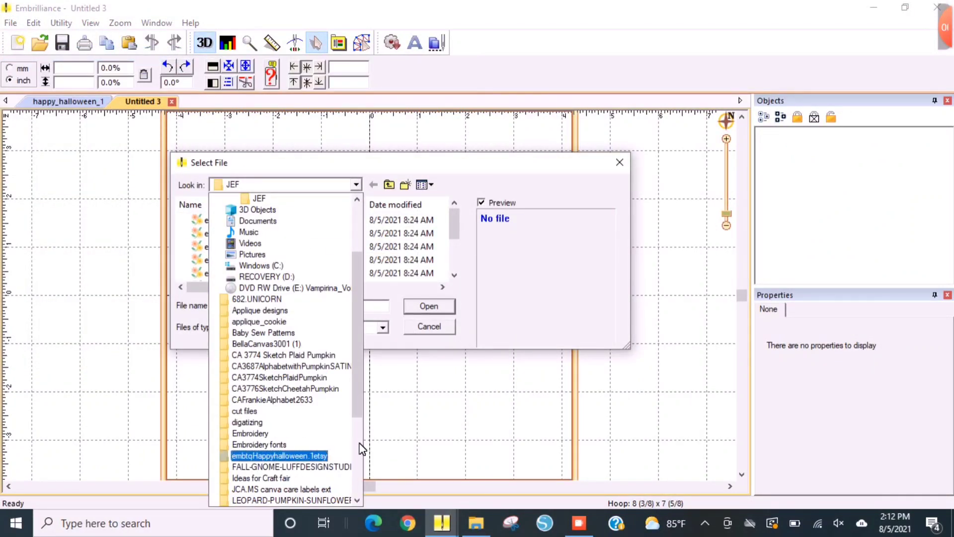
scroll(348, 428, down, 2)
click(331, 454)
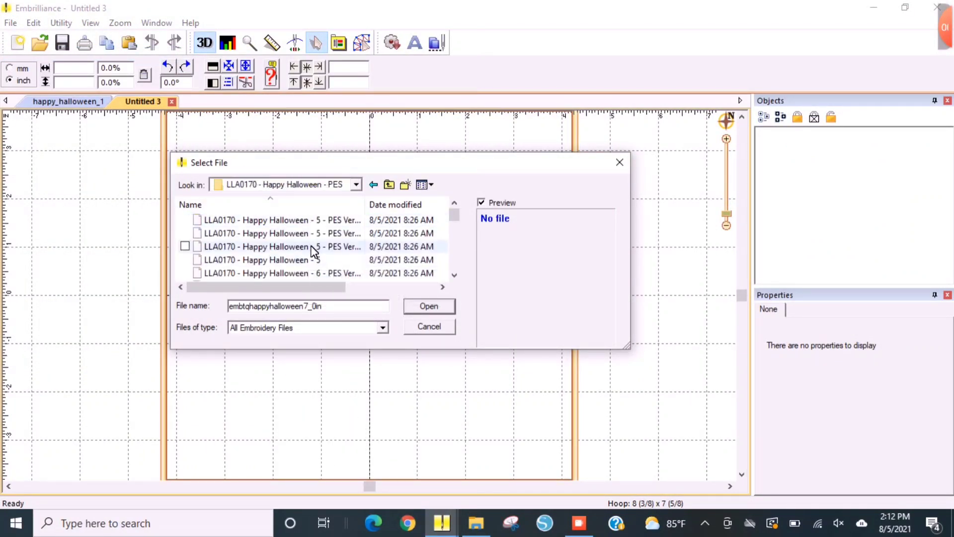
Try the design LLA0170 - Happy Halloween - 6 - PES Version 10 on the page and close it
click(313, 273)
click(454, 274)
click(453, 275)
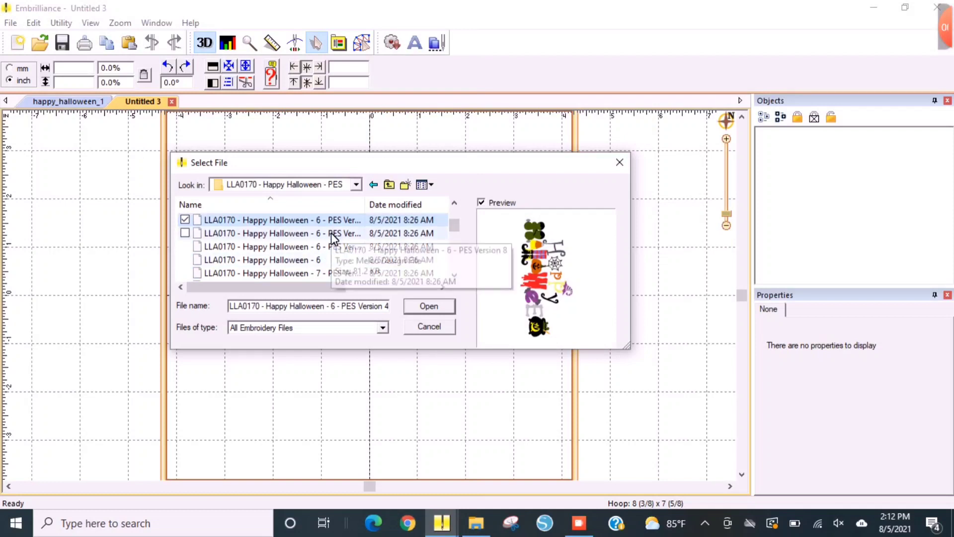
click(334, 236)
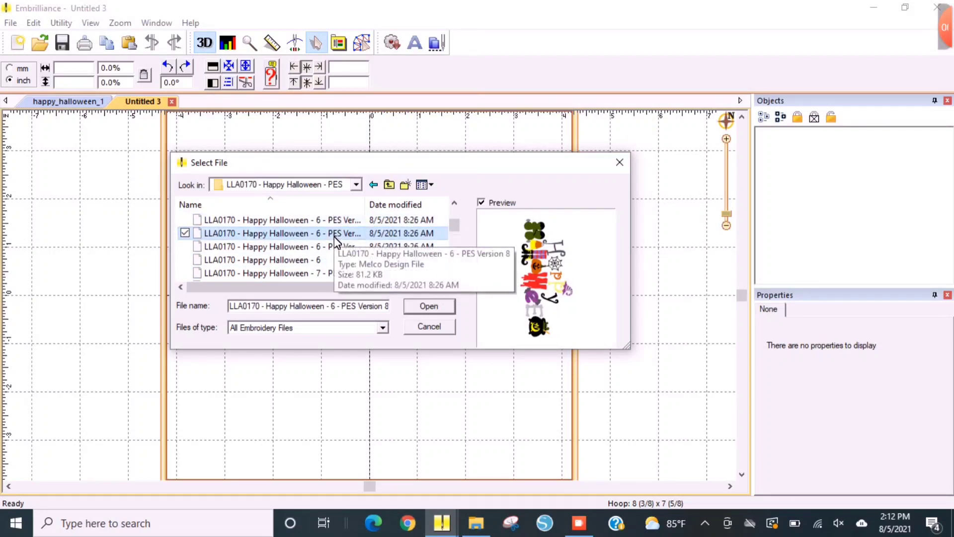
click(336, 247)
click(339, 260)
click(340, 247)
click(427, 305)
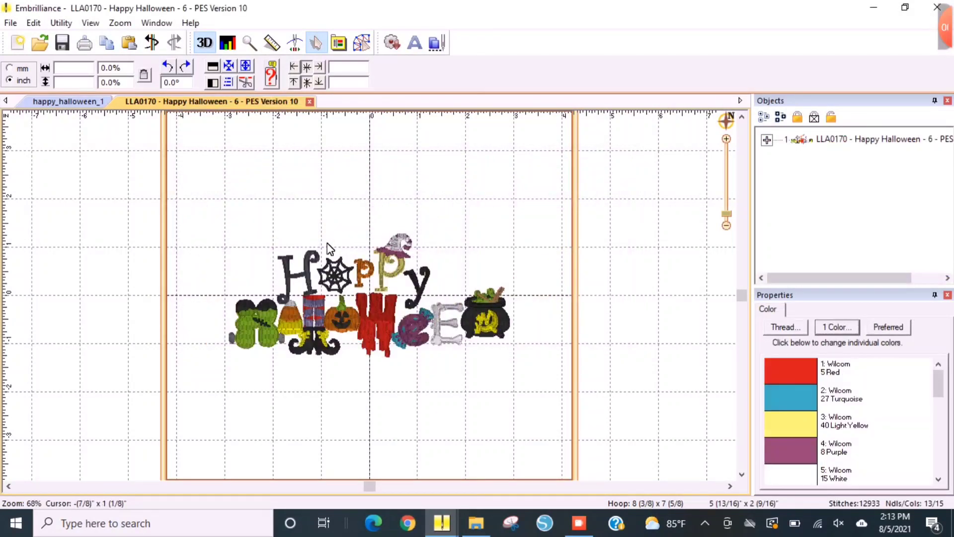
click(309, 101)
Open the design LLA0170 - Happy Halloween - 8 - PES Version 10 and select it on the page
key(ctrl+o)
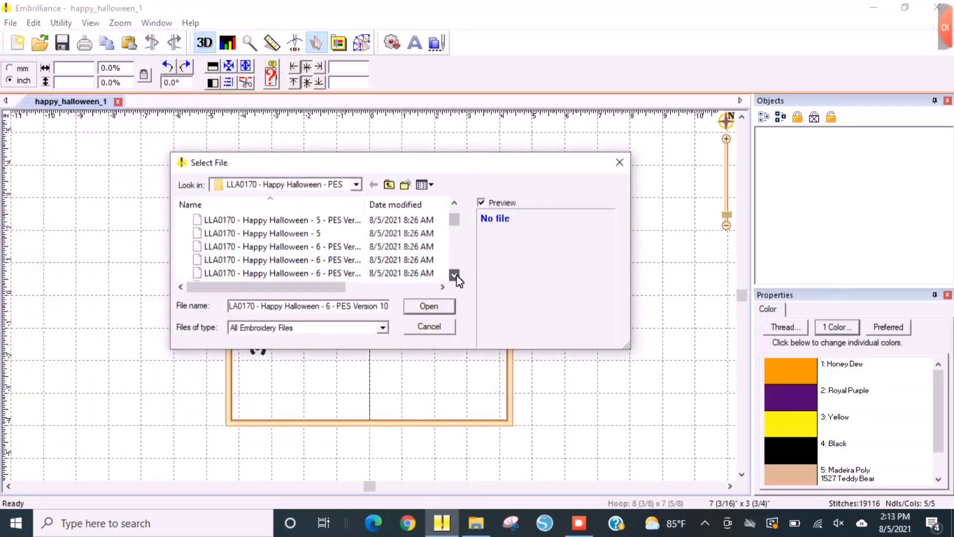
click(338, 273)
click(428, 305)
click(388, 355)
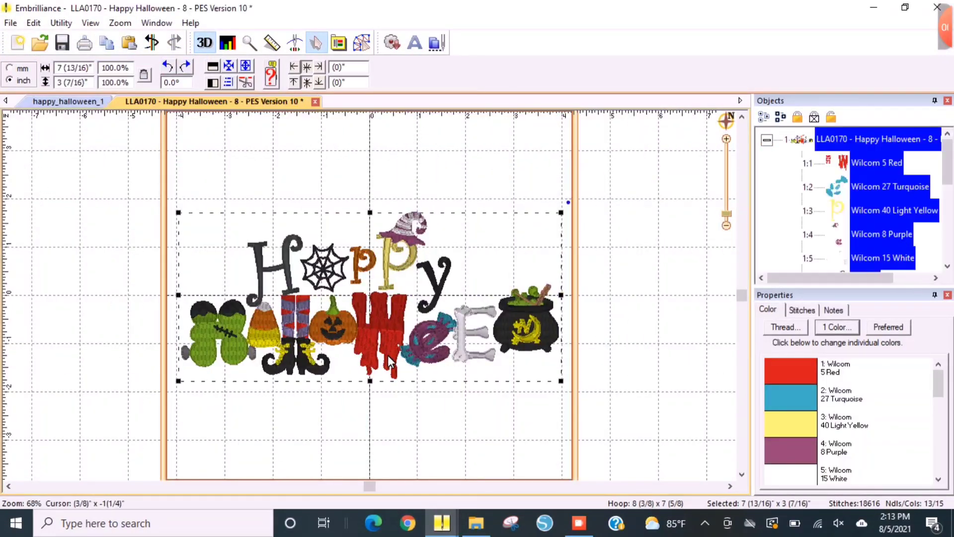
Go through the design's color layers one by one to examine which parts each thread color stitches
click(874, 139)
click(875, 162)
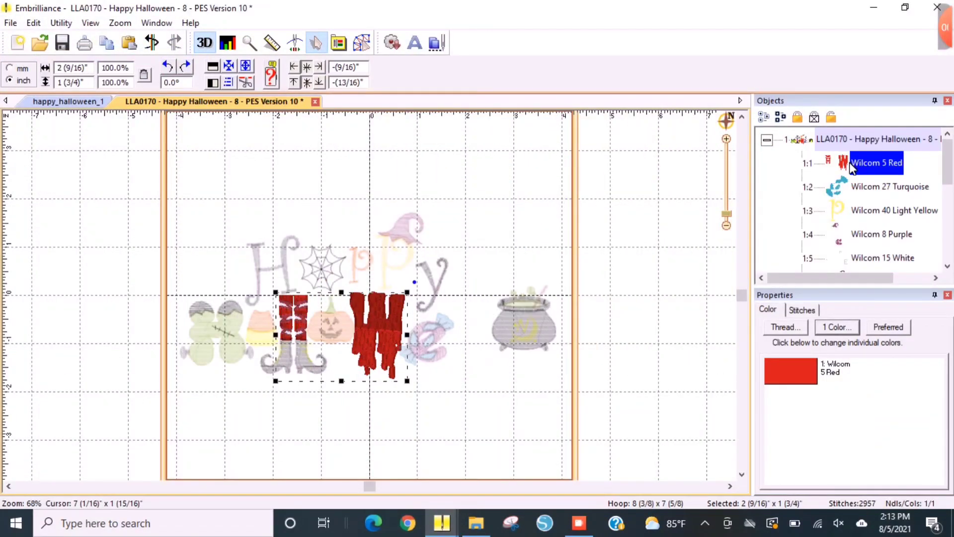
click(848, 184)
click(848, 210)
click(847, 230)
click(851, 257)
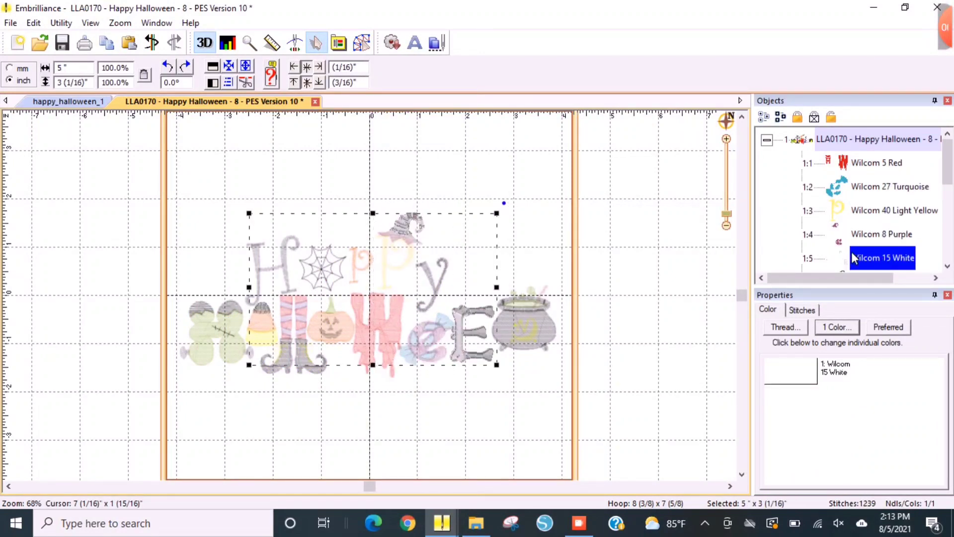
scroll(949, 175, down, 1)
key(Down)
key(Down)
key(Down)
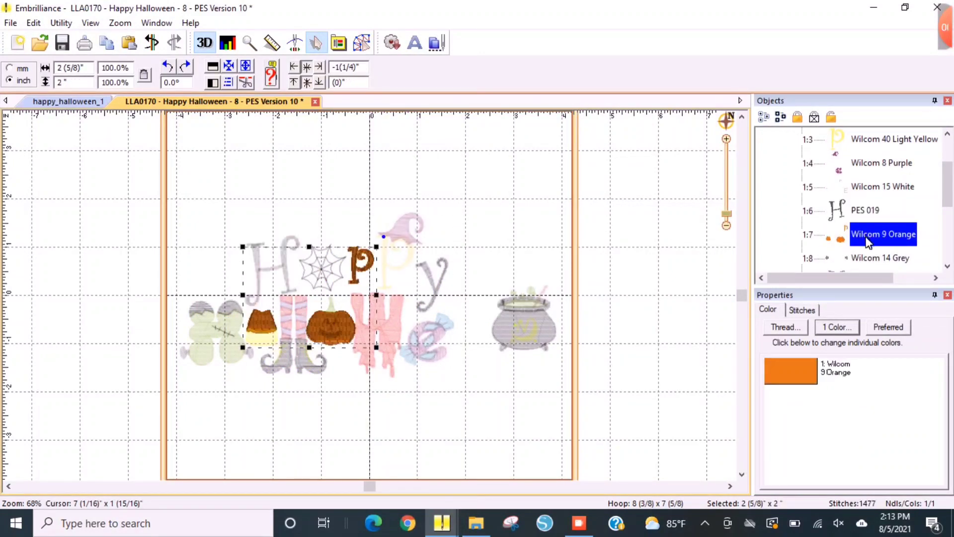
scroll(949, 235, down, 1)
click(850, 234)
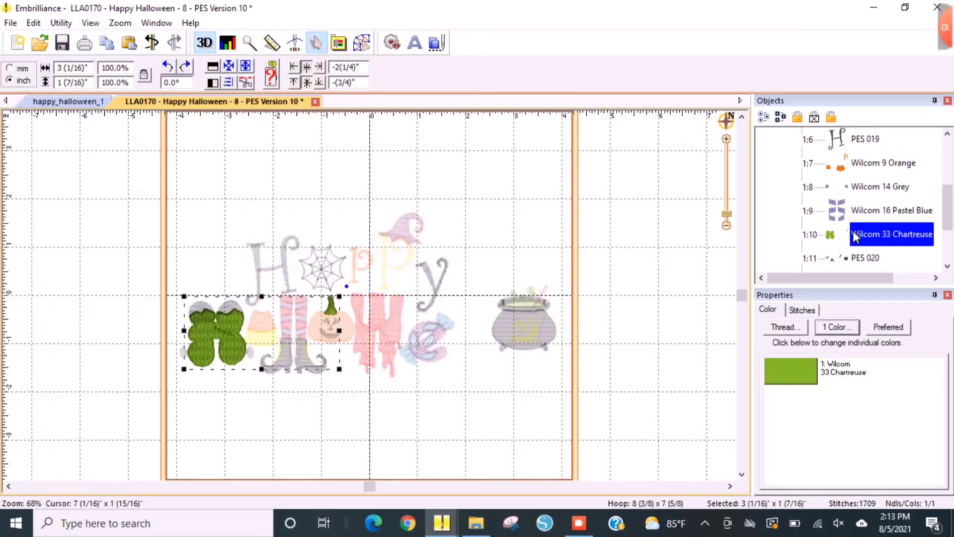
click(852, 255)
scroll(851, 255, down, 1)
click(887, 211)
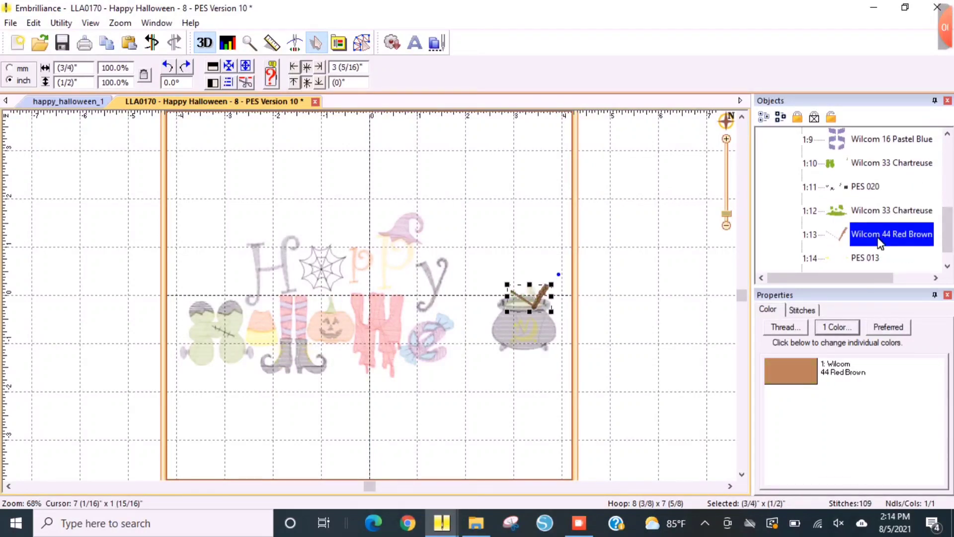
click(867, 257)
scroll(867, 256, down, 1)
click(864, 258)
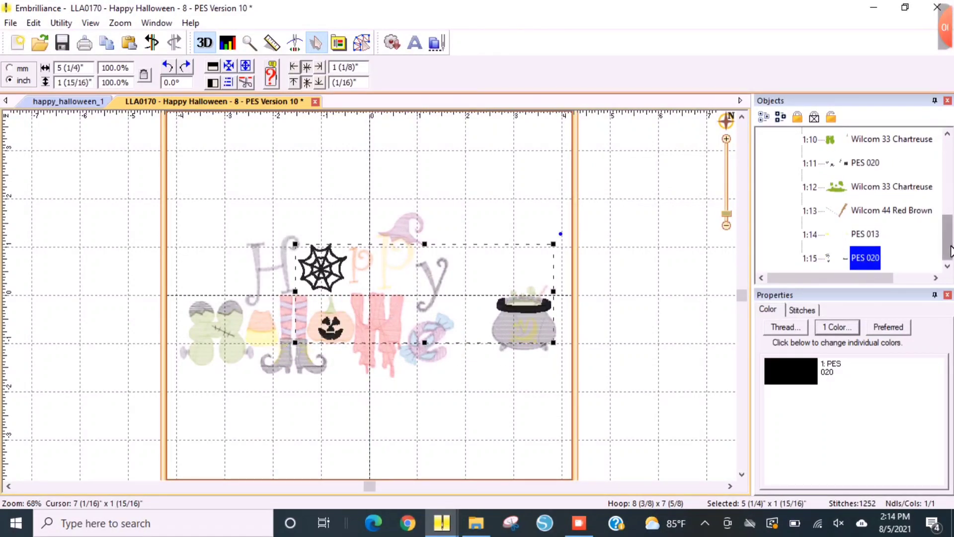
Compare the parts stitched by the Wilcom 40 Light Yellow and PES 013 layers, and recheck the first PES 020 layer
click(885, 162)
scroll(885, 159, up, 2)
click(885, 210)
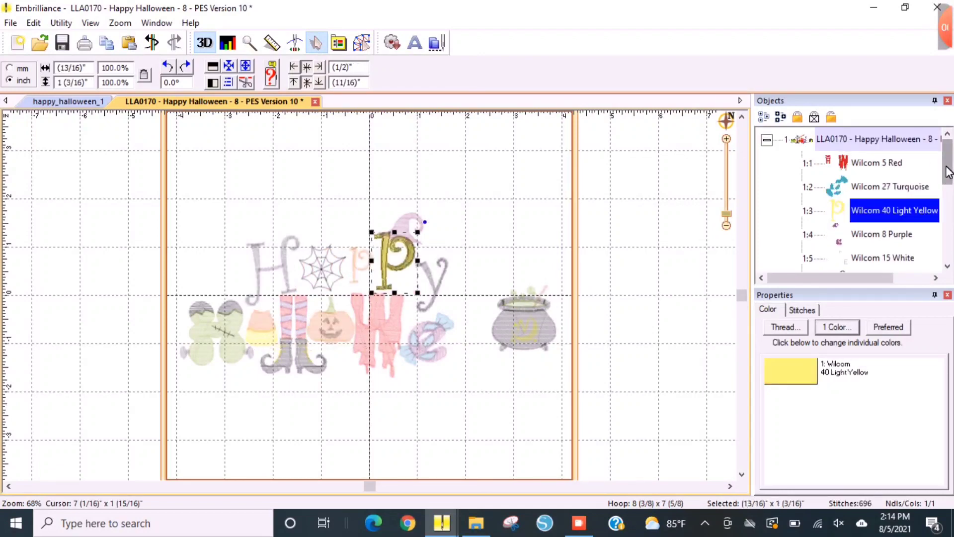
drag(949, 171, 949, 249)
click(867, 237)
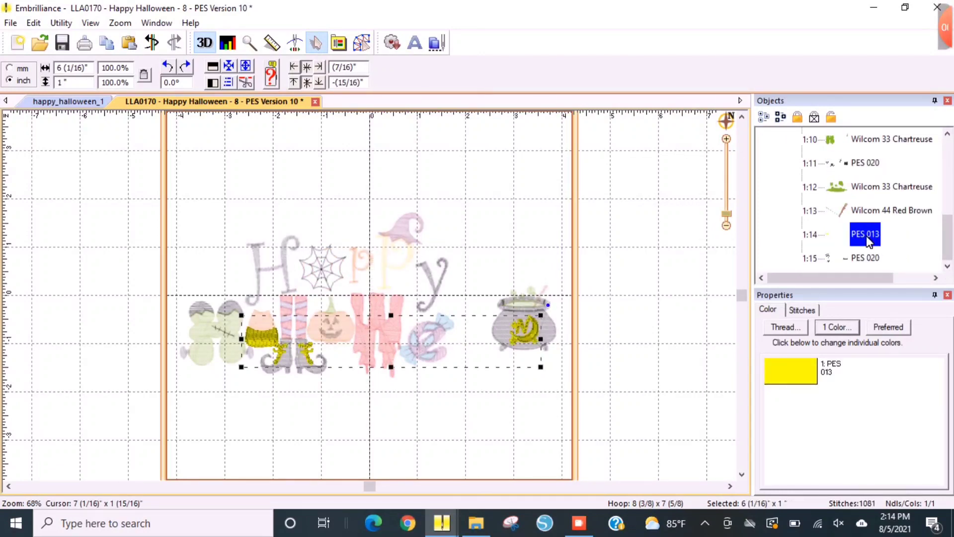
click(874, 158)
scroll(875, 157, up, 5)
Deselect the design and save it as working file happy_halloween_2 in T-shirt working files .be
click(243, 143)
click(11, 23)
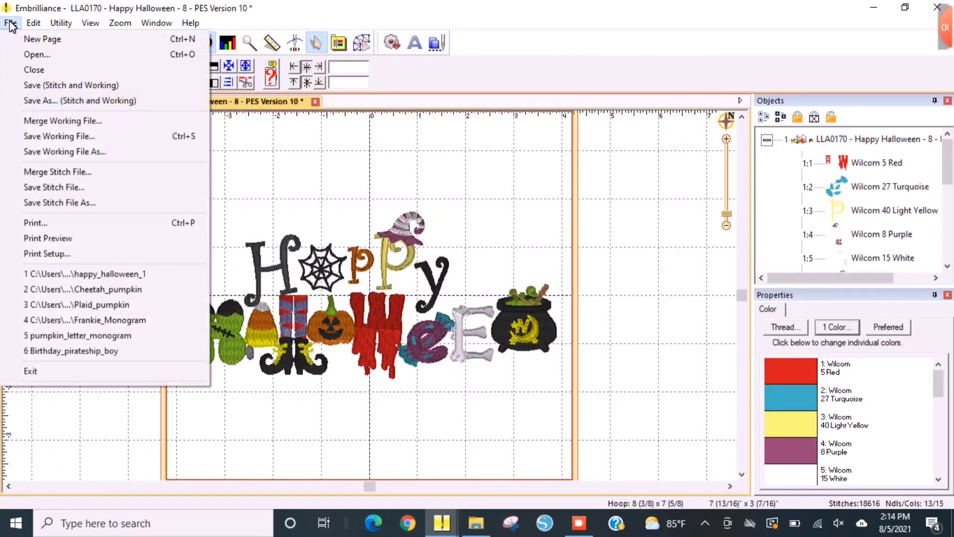
click(46, 141)
text(happy_)
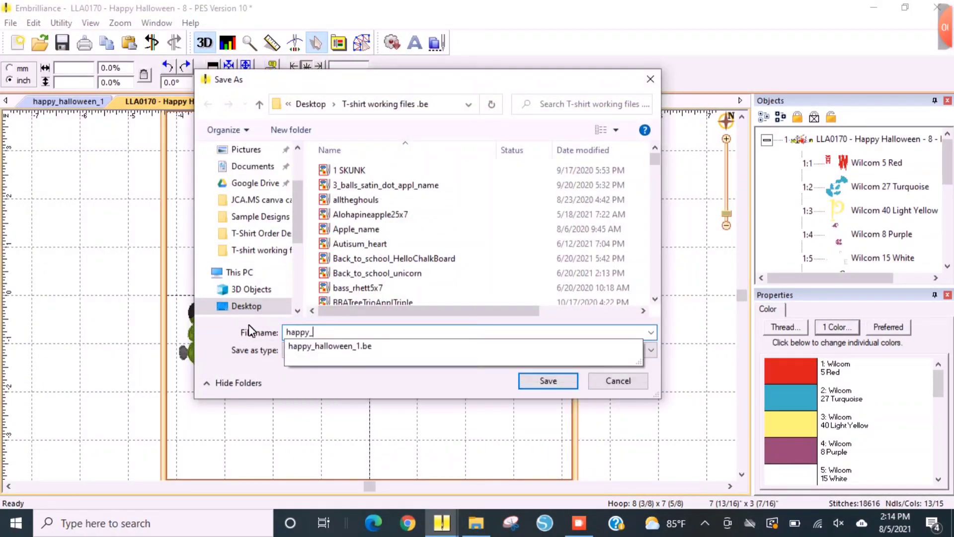
text(halloween_2)
key(Return)
Try the 8x8 Cheetah Bow Pumpkin from the CA-JEF folder and replace it with CA_Cheetah Bow Pumpkin 5x7
click(11, 24)
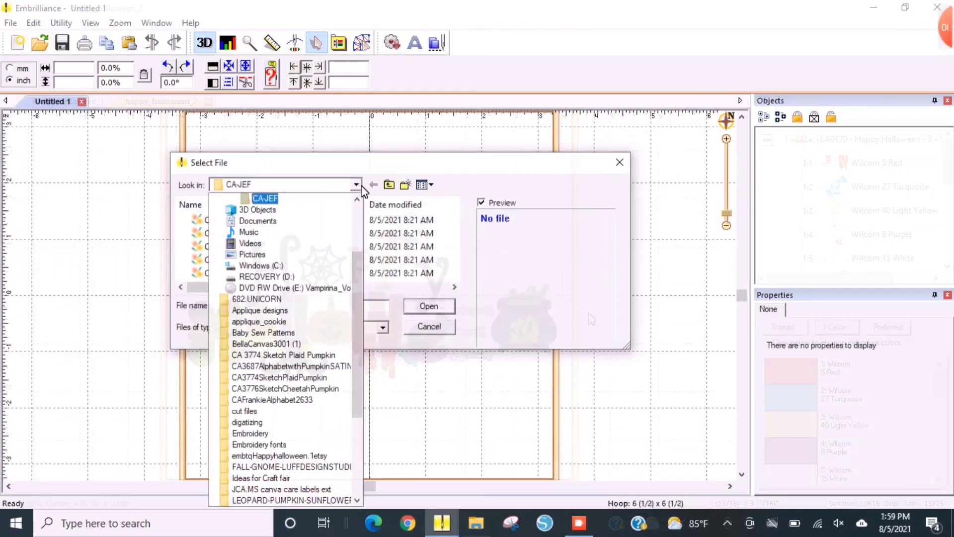
click(299, 373)
double_click(230, 272)
click(277, 273)
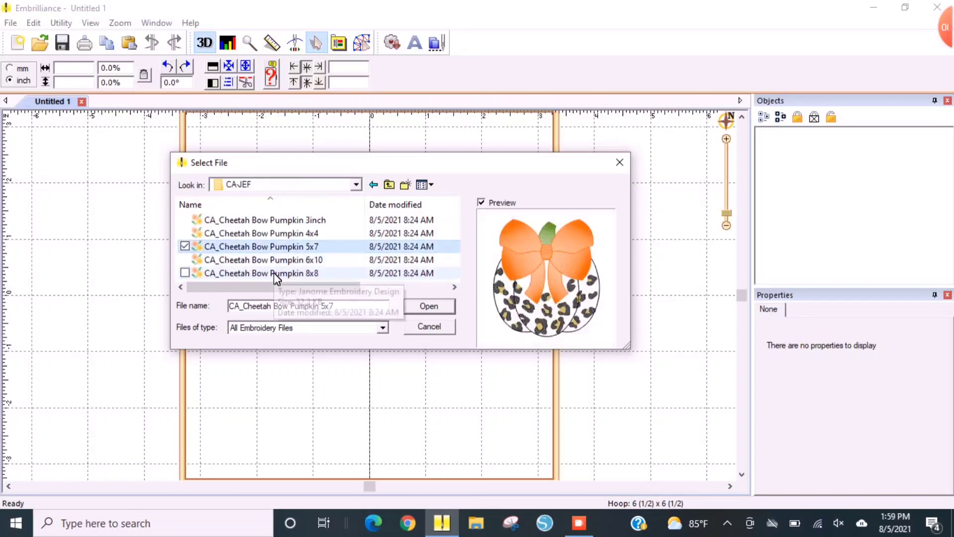
double_click(277, 273)
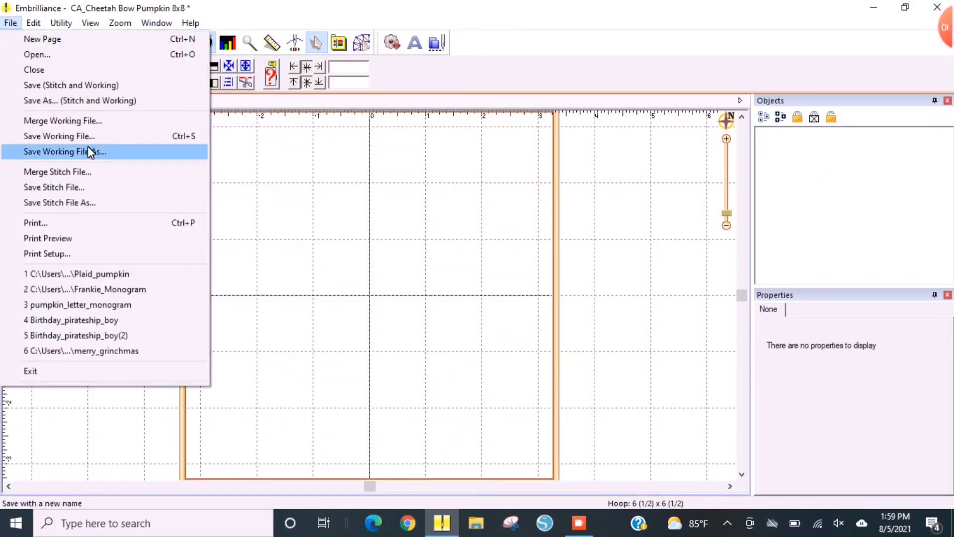
click(64, 119)
click(427, 304)
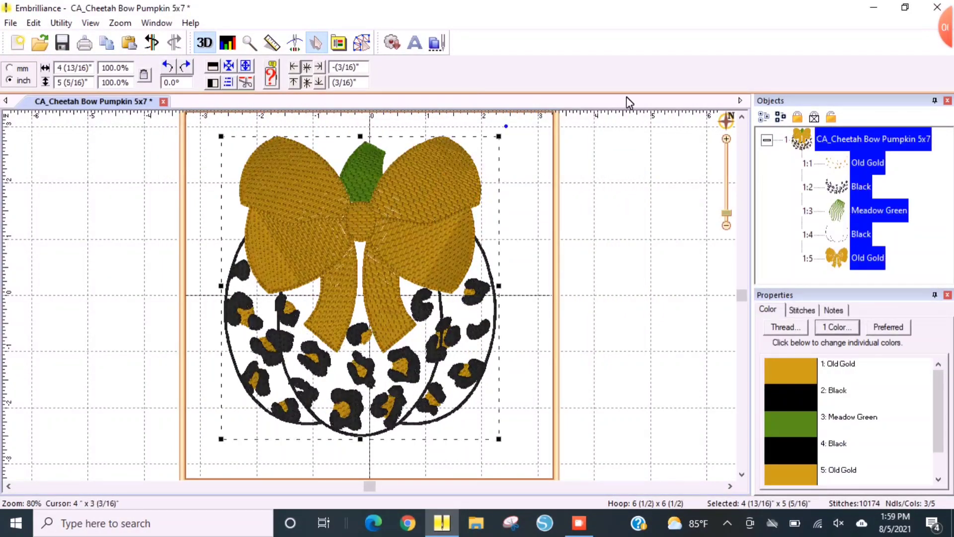
Add the person's first name as lettering to the pumpkin design in a thin-line CA Farmhouse Lemonade font
click(414, 42)
click(800, 310)
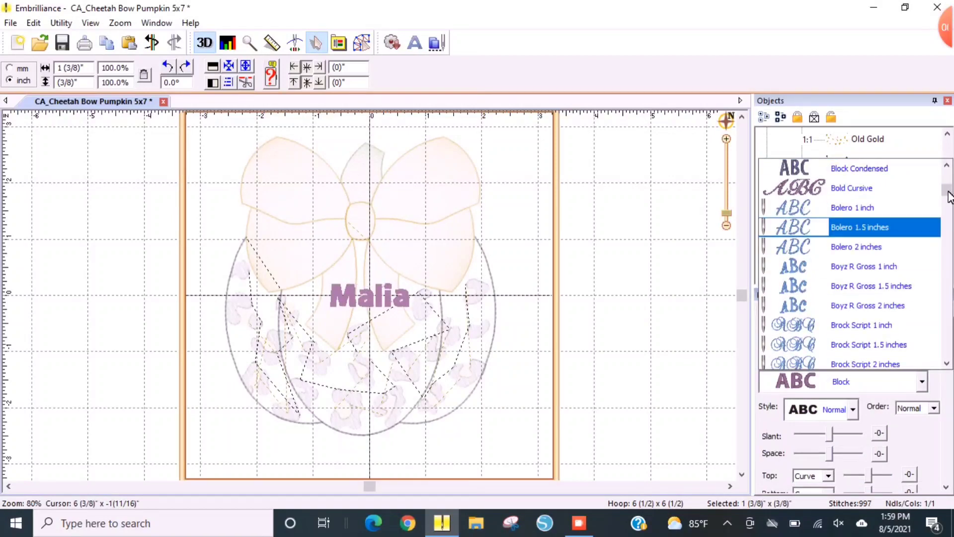
scroll(850, 263, down, 5)
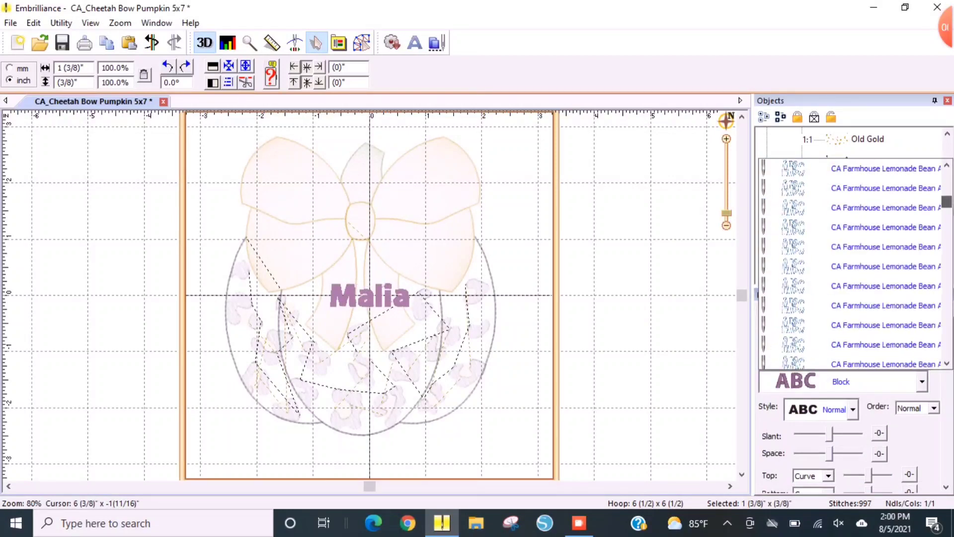
click(890, 197)
click(922, 381)
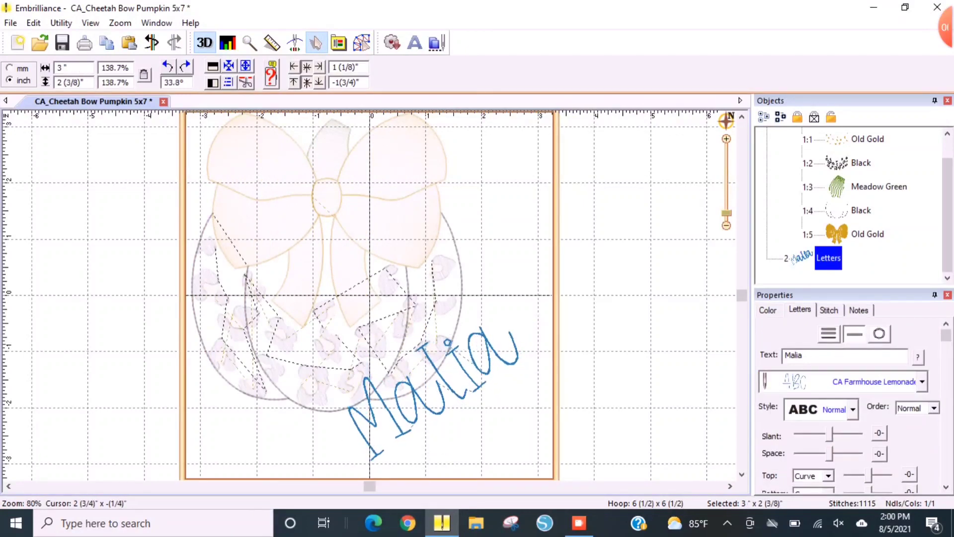
Set the name as circular text placed on the bottom, with a radius of about 108 mm
click(879, 333)
click(765, 374)
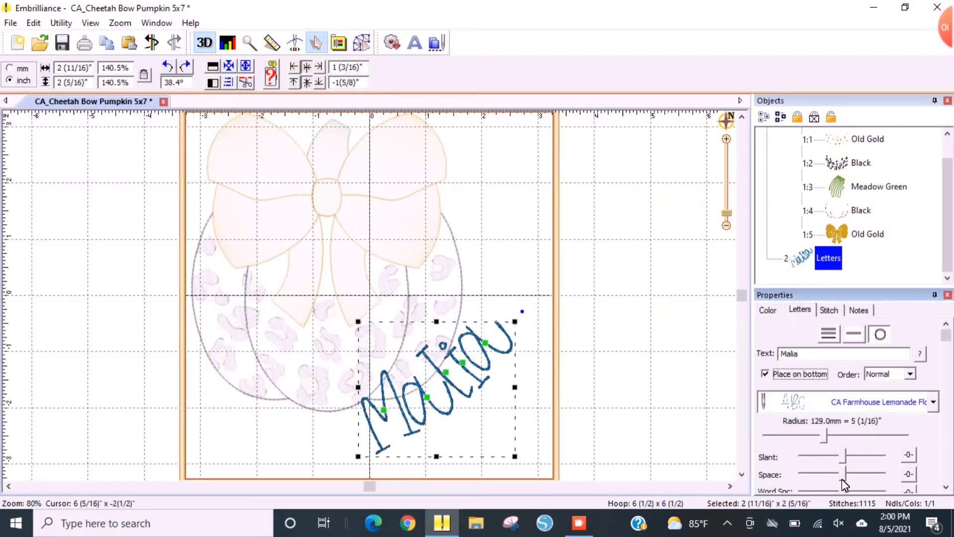
drag(824, 437, 817, 436)
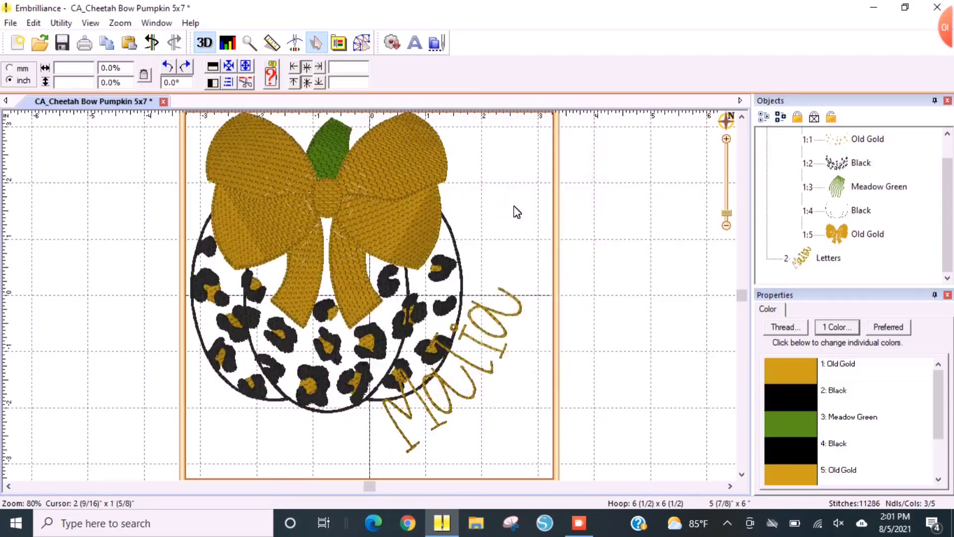
Try the I2SSunshinePoppy 1_0in font on the curved name and replace it with I2SFallingSlowly 1_0in
click(450, 373)
click(933, 402)
drag(943, 249, 946, 257)
click(869, 308)
click(933, 401)
scroll(943, 192, up, 5)
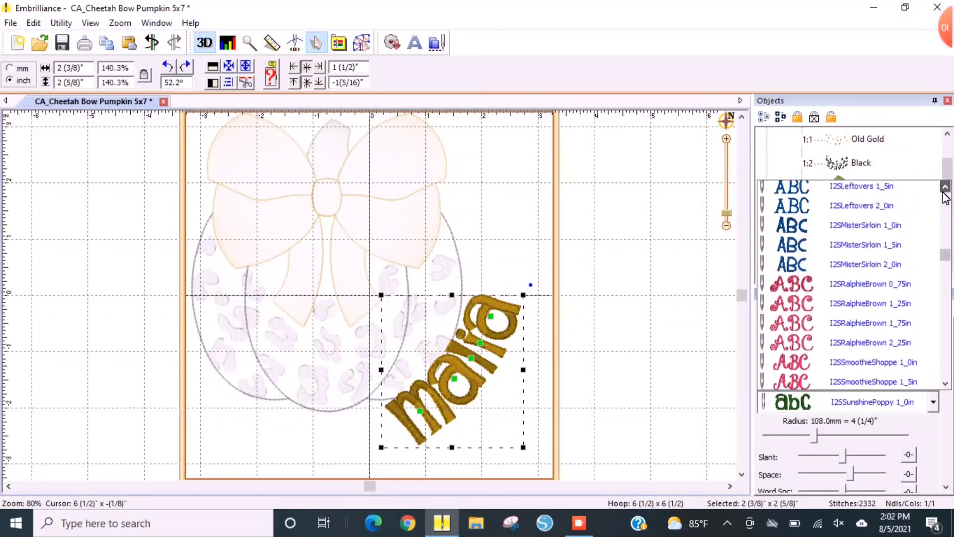
click(871, 308)
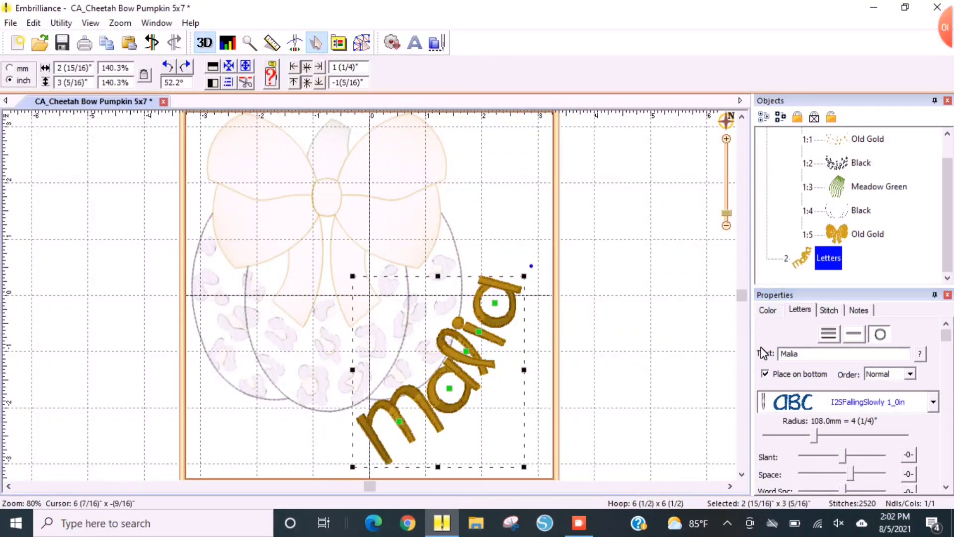
Move the curved name against the pumpkin's lower right edge and adjust its rotation to about 51.1°
click(933, 402)
scroll(934, 348, up, 1)
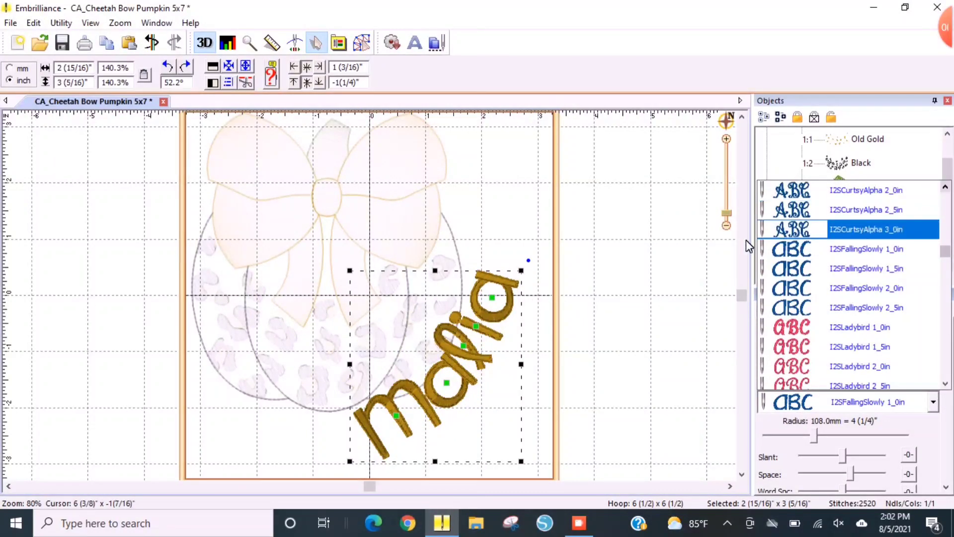
click(524, 464)
click(420, 414)
drag(429, 416, 420, 419)
drag(518, 264, 525, 271)
drag(432, 366, 422, 372)
click(416, 392)
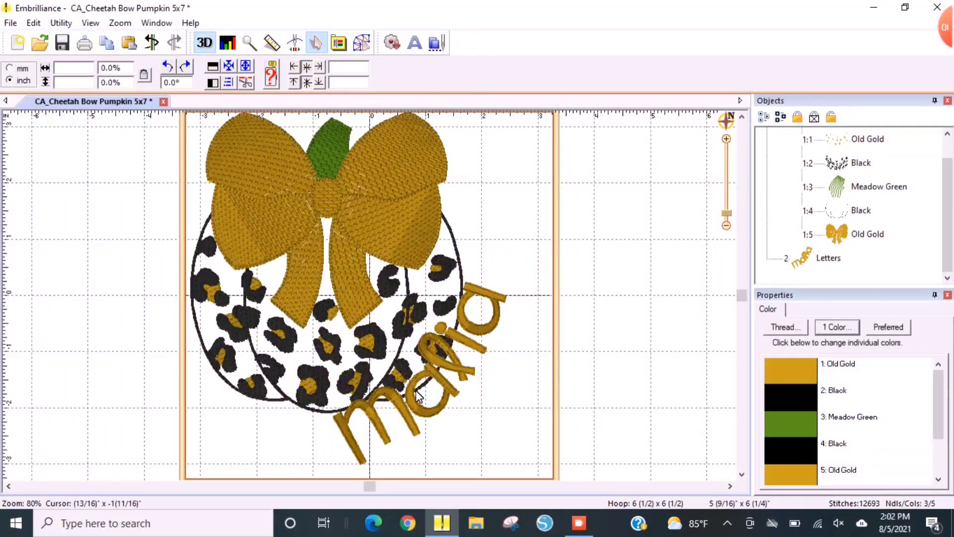
click(420, 395)
click(511, 228)
click(467, 374)
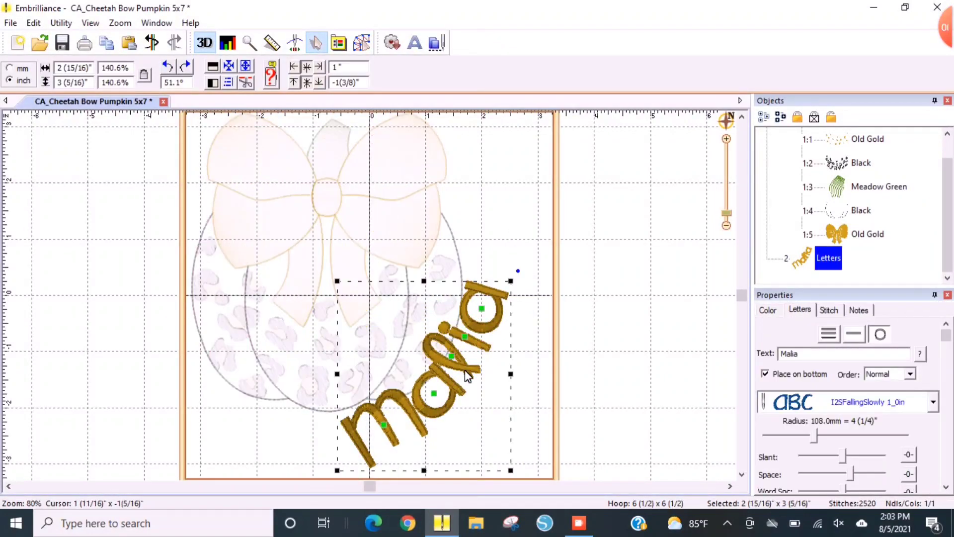
Preview ZAS fonts such as MagicSchool, Oregano and StarfishScript on the name and settle on ZAS Sweet Mia 1in
click(935, 403)
scroll(896, 344, down, 8)
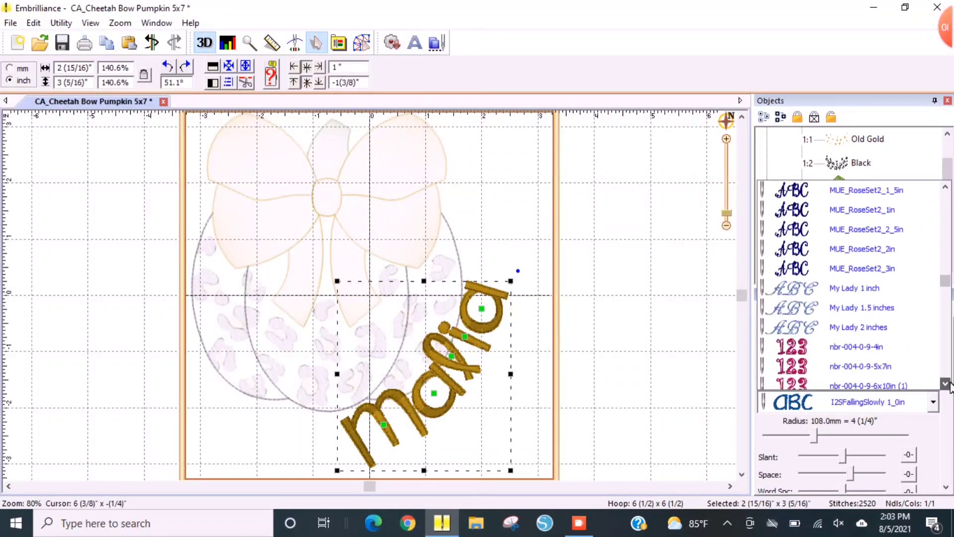
drag(947, 386, 948, 387)
click(912, 403)
click(911, 402)
scroll(912, 402, down, 8)
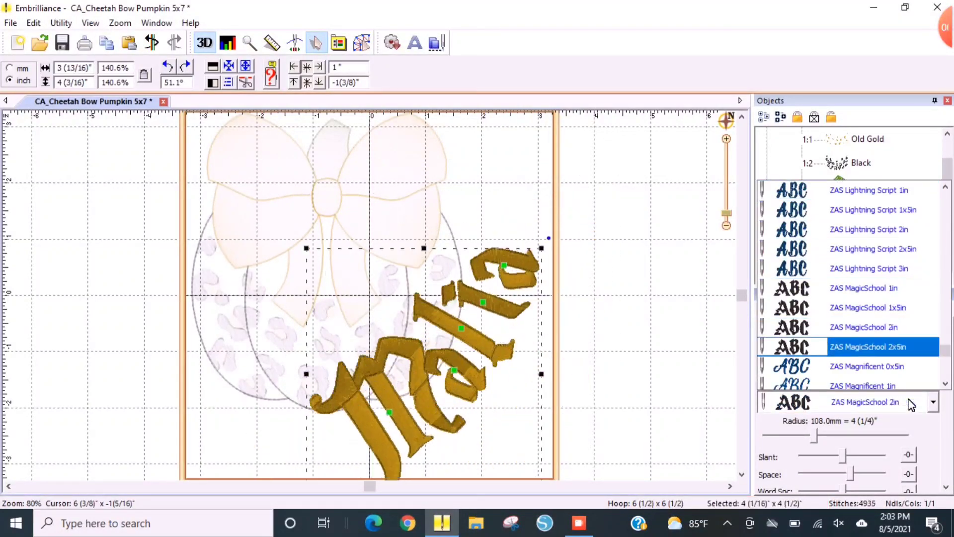
scroll(912, 403, down, 20)
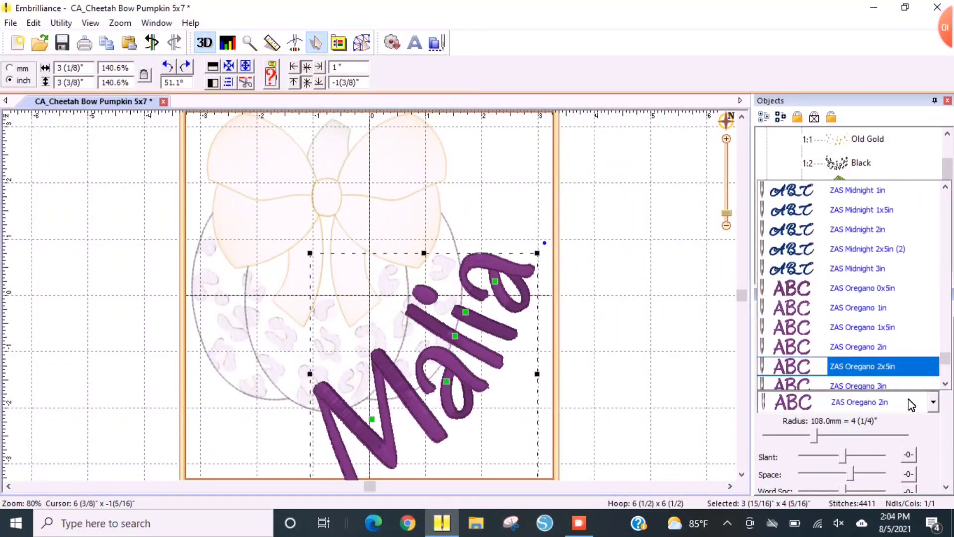
scroll(911, 403, down, 20)
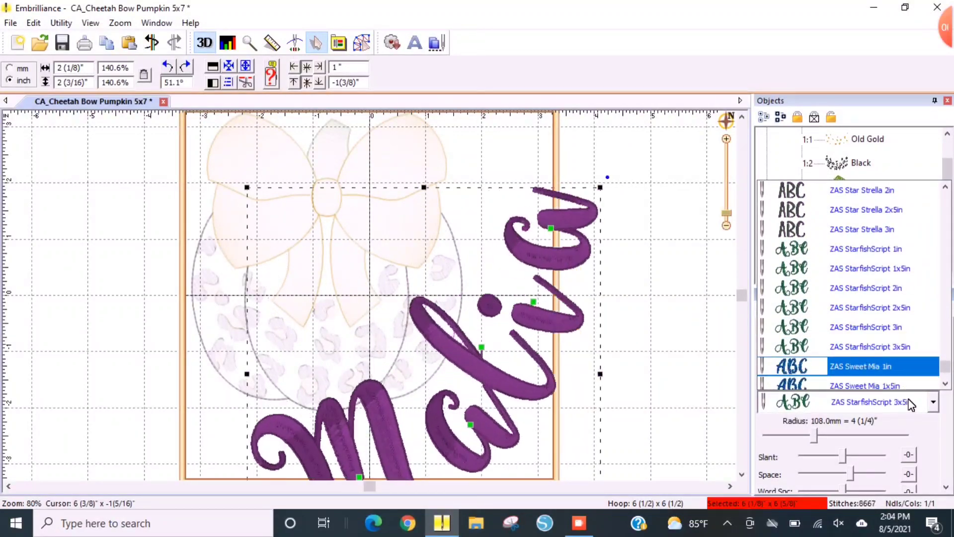
click(859, 294)
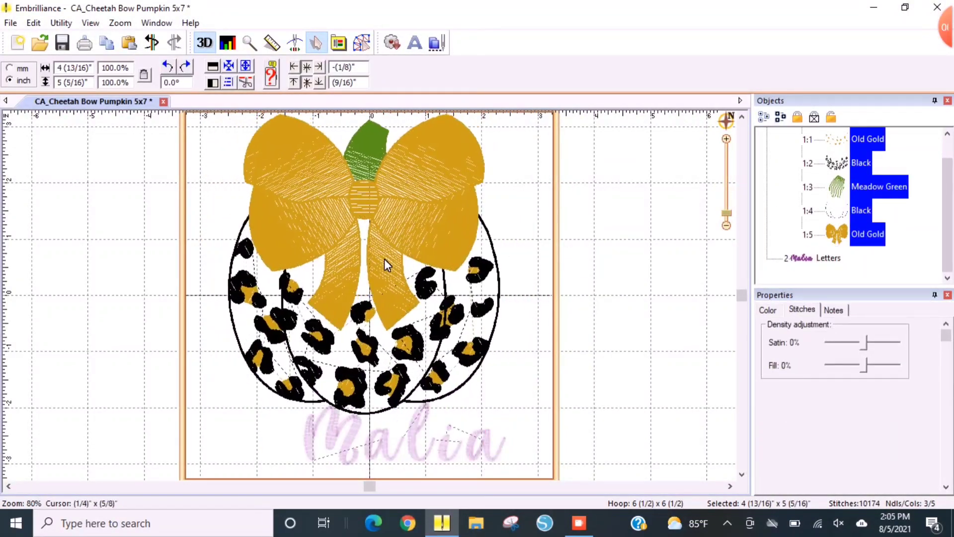
Change the font of the straight name below the pumpkin to CA Farmhouse Lemonade 1.0
click(922, 382)
drag(945, 357, 941, 203)
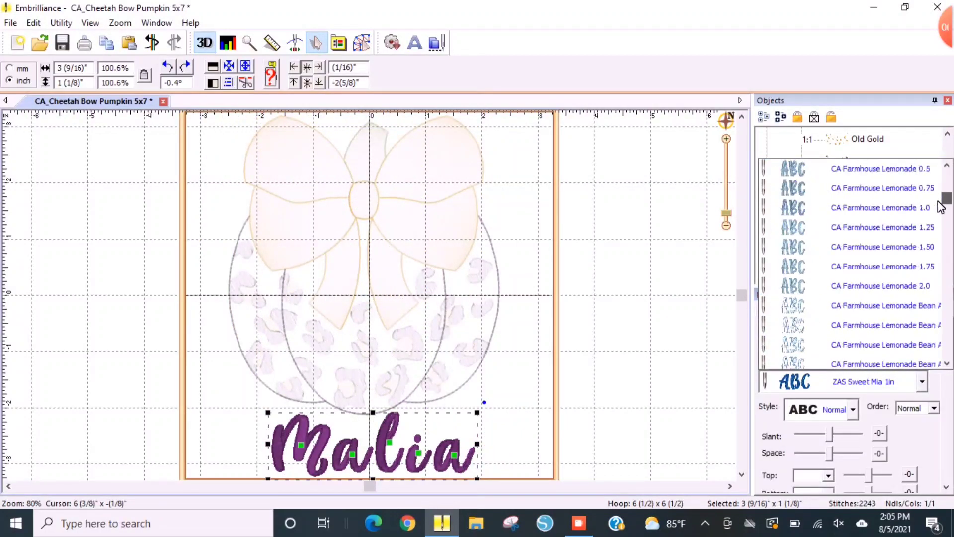
click(875, 207)
Recolor the name lettering in Old Gold to match the bow
click(768, 309)
click(370, 318)
click(828, 258)
click(767, 310)
click(837, 327)
click(526, 380)
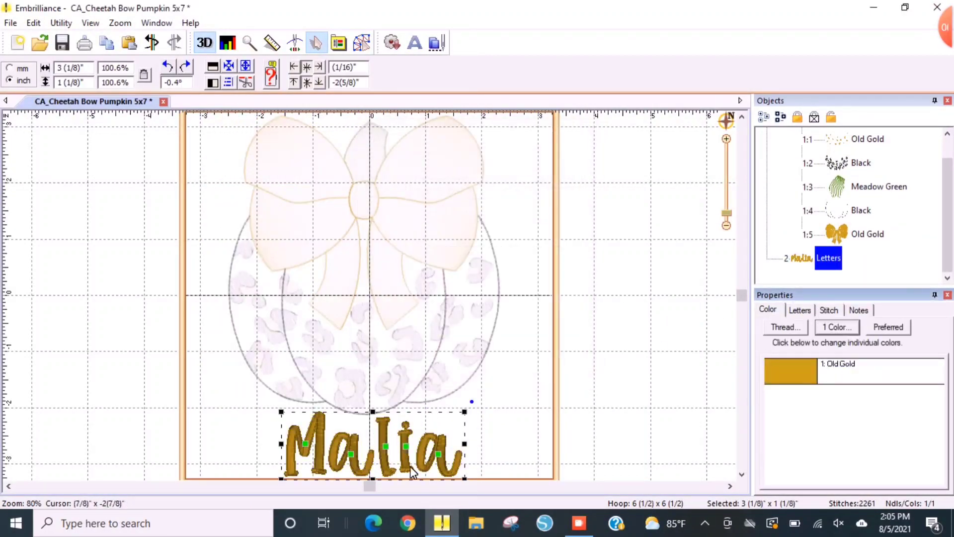
Rotate the name to about 30° and place it across the pumpkin's lower right edge, repositioning the pumpkin in the hoop
drag(472, 402, 437, 359)
drag(370, 460, 425, 392)
click(275, 437)
drag(360, 343, 349, 348)
click(293, 442)
drag(463, 385, 451, 395)
click(518, 269)
click(460, 390)
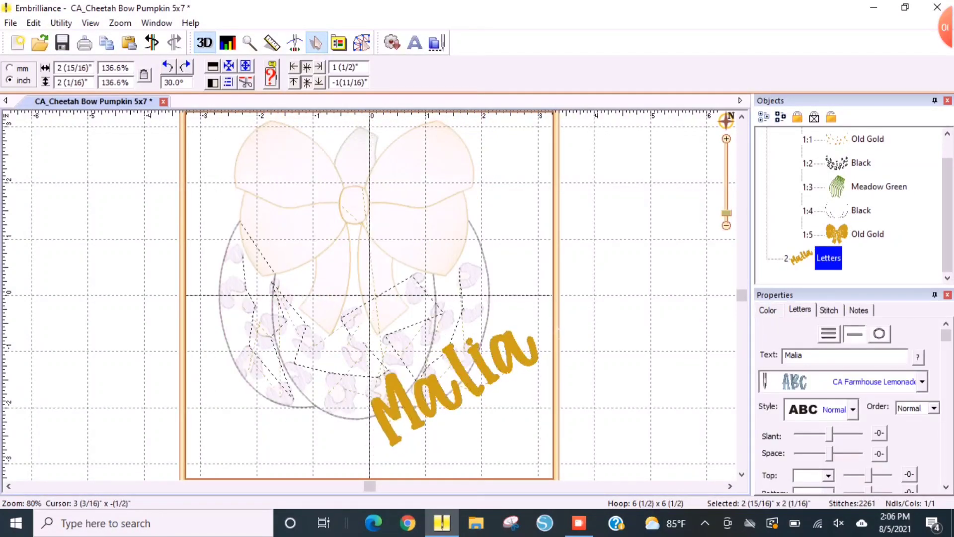
Tilt the name to about 36.3° and nudge it along the pumpkin's lower right curve
drag(539, 329, 533, 321)
click(519, 273)
drag(446, 406, 440, 413)
click(514, 255)
Set the name's thread color to Madeira Poly 1998 Dark Mauve
click(828, 258)
click(785, 326)
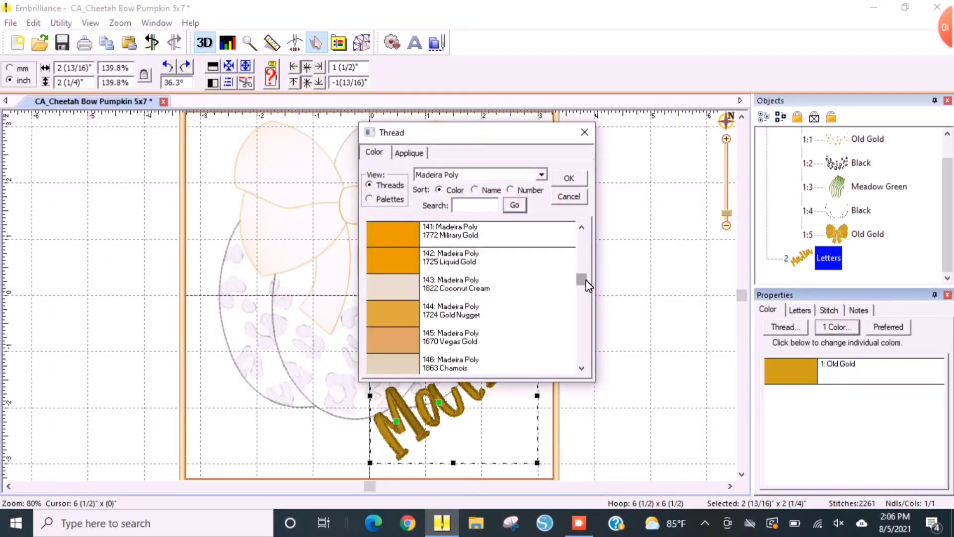
drag(581, 278, 586, 254)
double_click(392, 337)
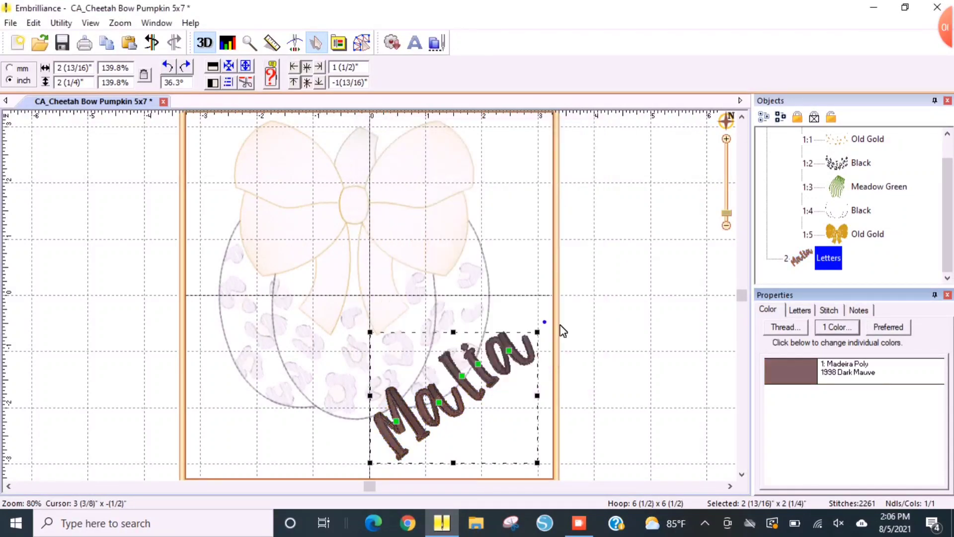
Recolor the pumpkin's bow with the page's existing Madeira Poly 1998 Dark Mauve thread and deselect it
click(419, 433)
click(433, 236)
click(812, 370)
click(447, 225)
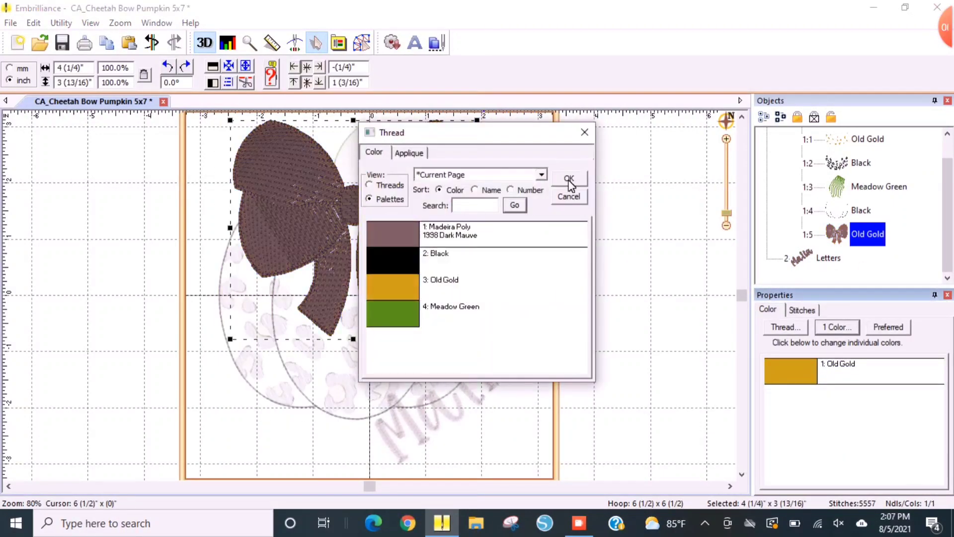
click(568, 180)
click(526, 219)
click(526, 223)
Save the personalized design as a new working file named Cheetah_pumpkin
click(10, 23)
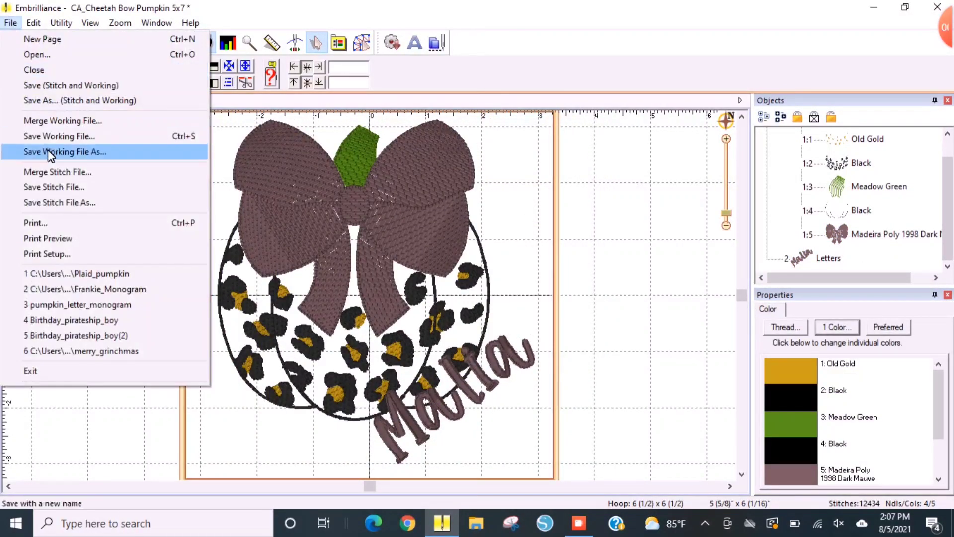
click(106, 151)
text(Cheet)
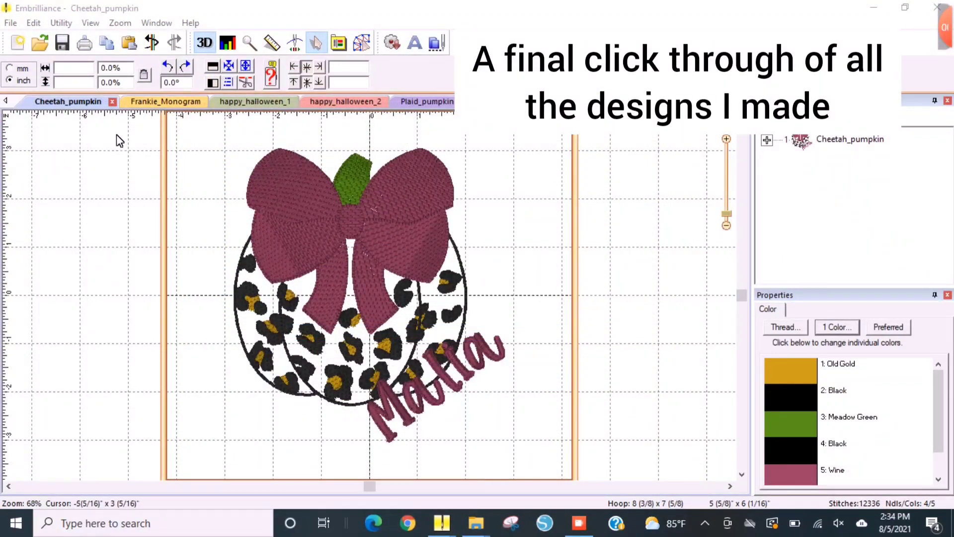
Review the finished Frankie_Monogram, happy_halloween_1, happy_halloween_2, Plaid_pumpkin and pumpkin_letter_monogram designs one after another
click(145, 99)
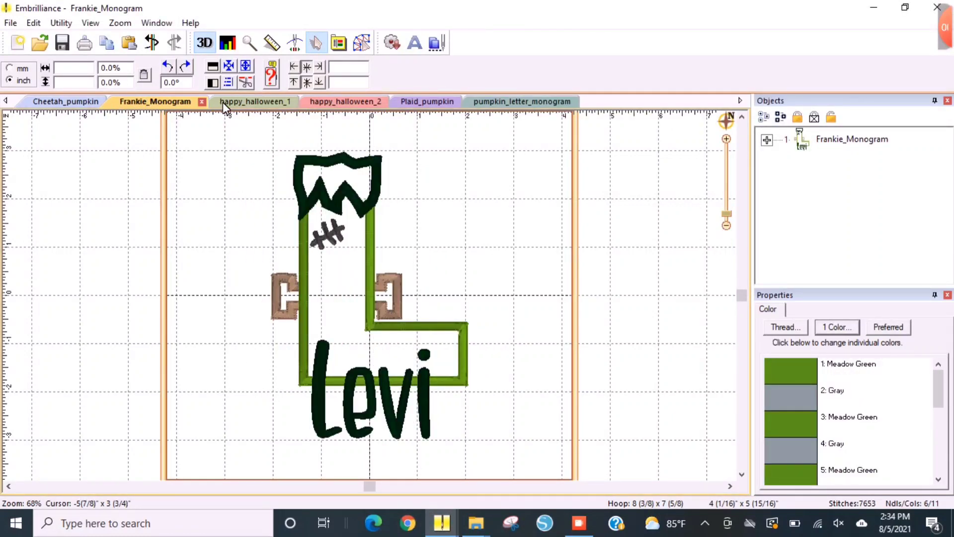
click(255, 102)
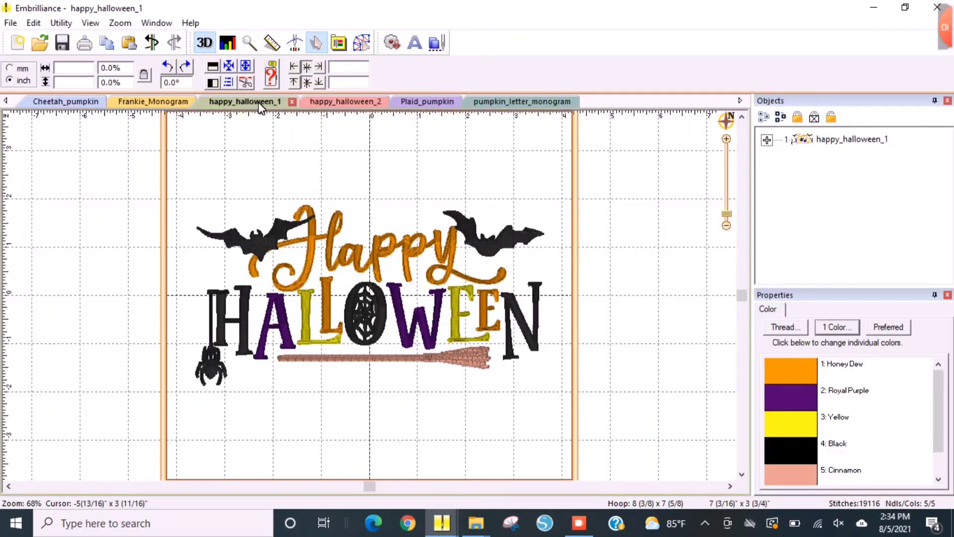
click(324, 104)
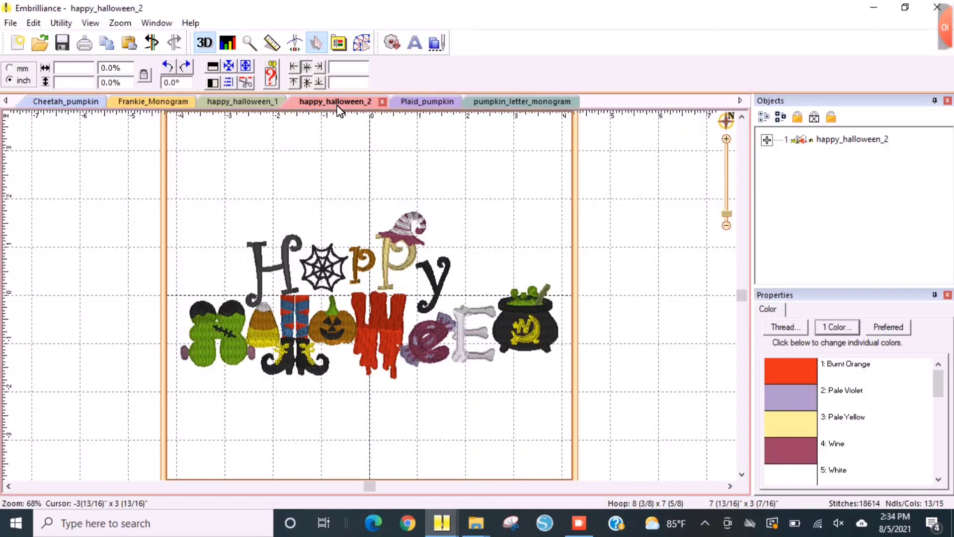
click(431, 103)
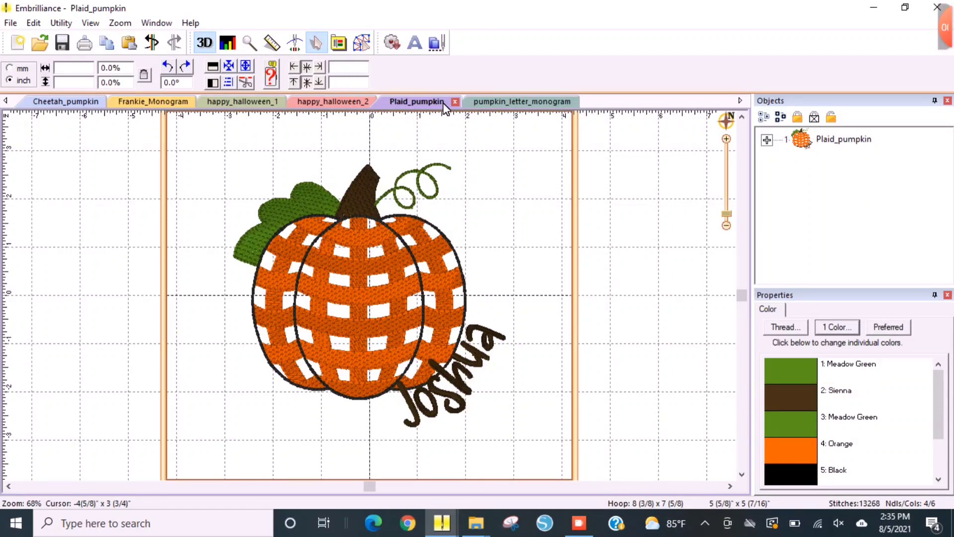
click(492, 106)
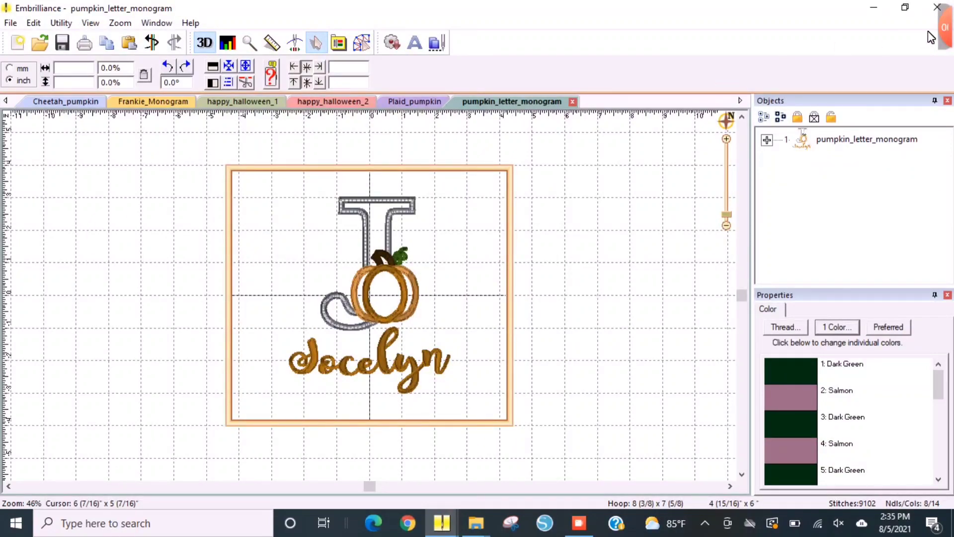
mouse_move(918, 29)
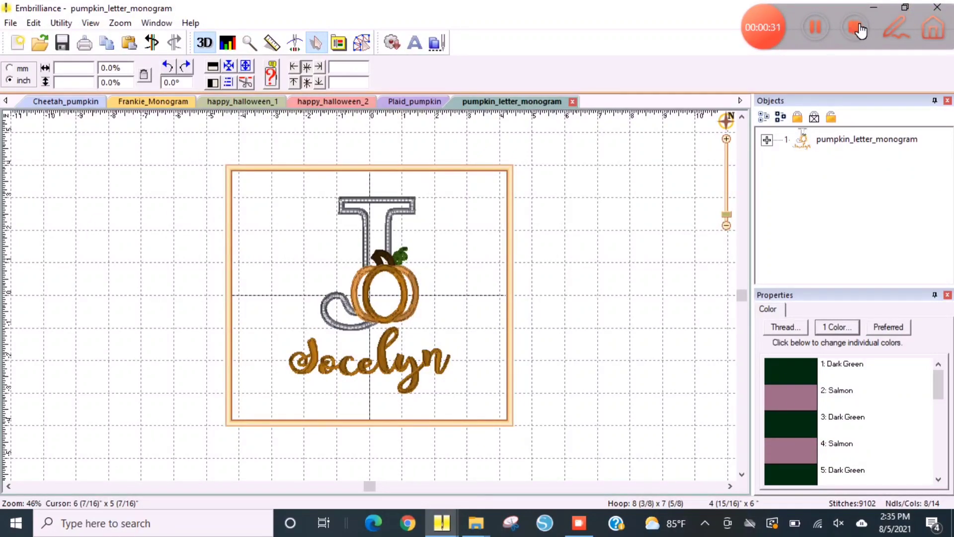